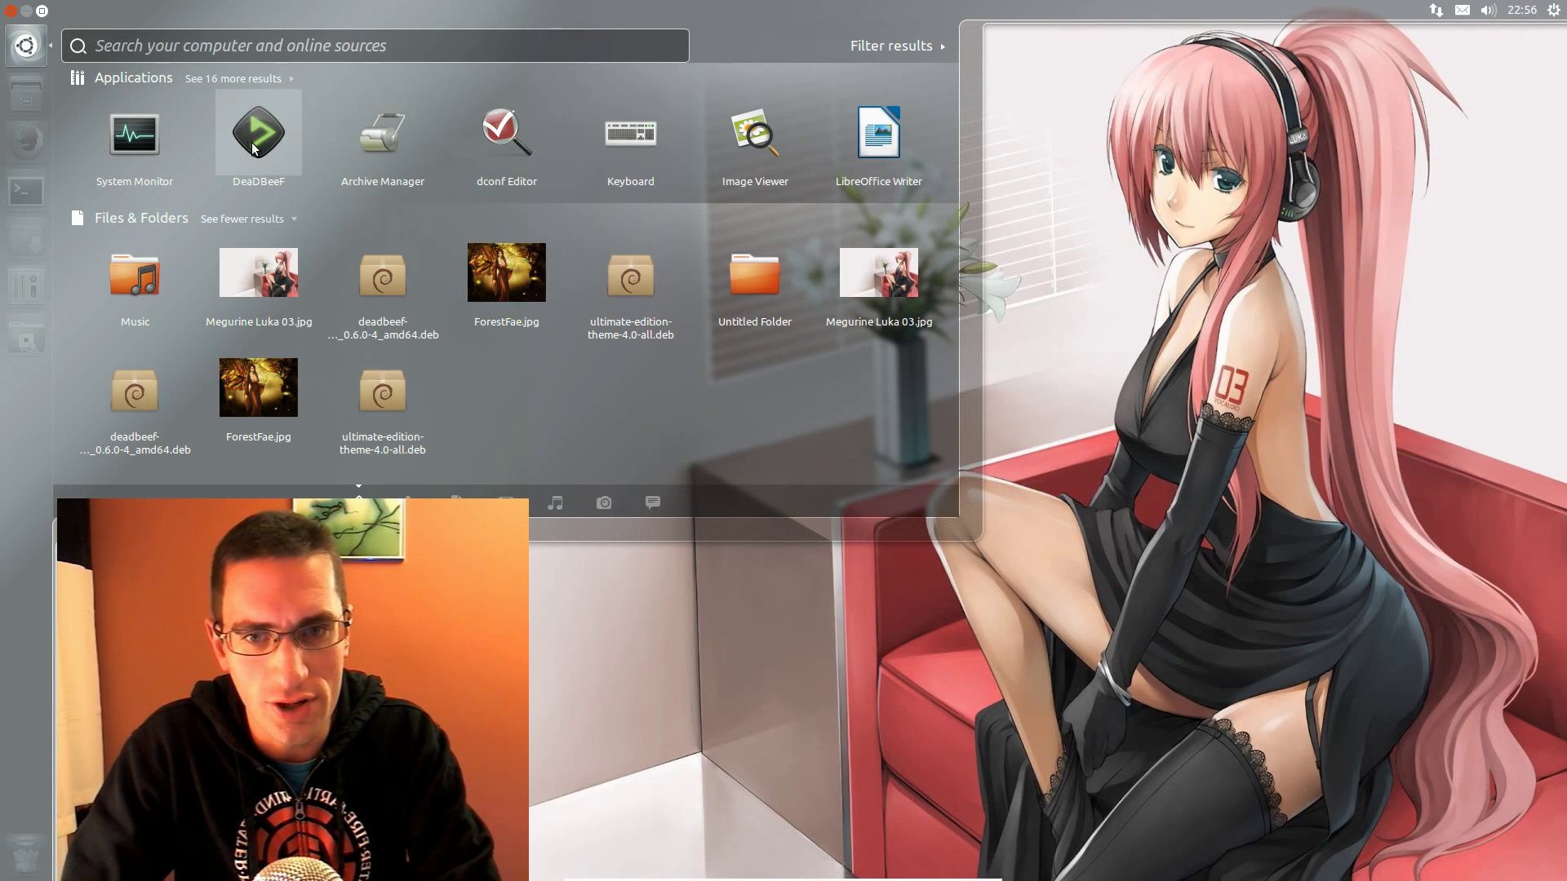
- Launch the DeaDBeeF music player and adjust its playback volume
left_click(272, 145)
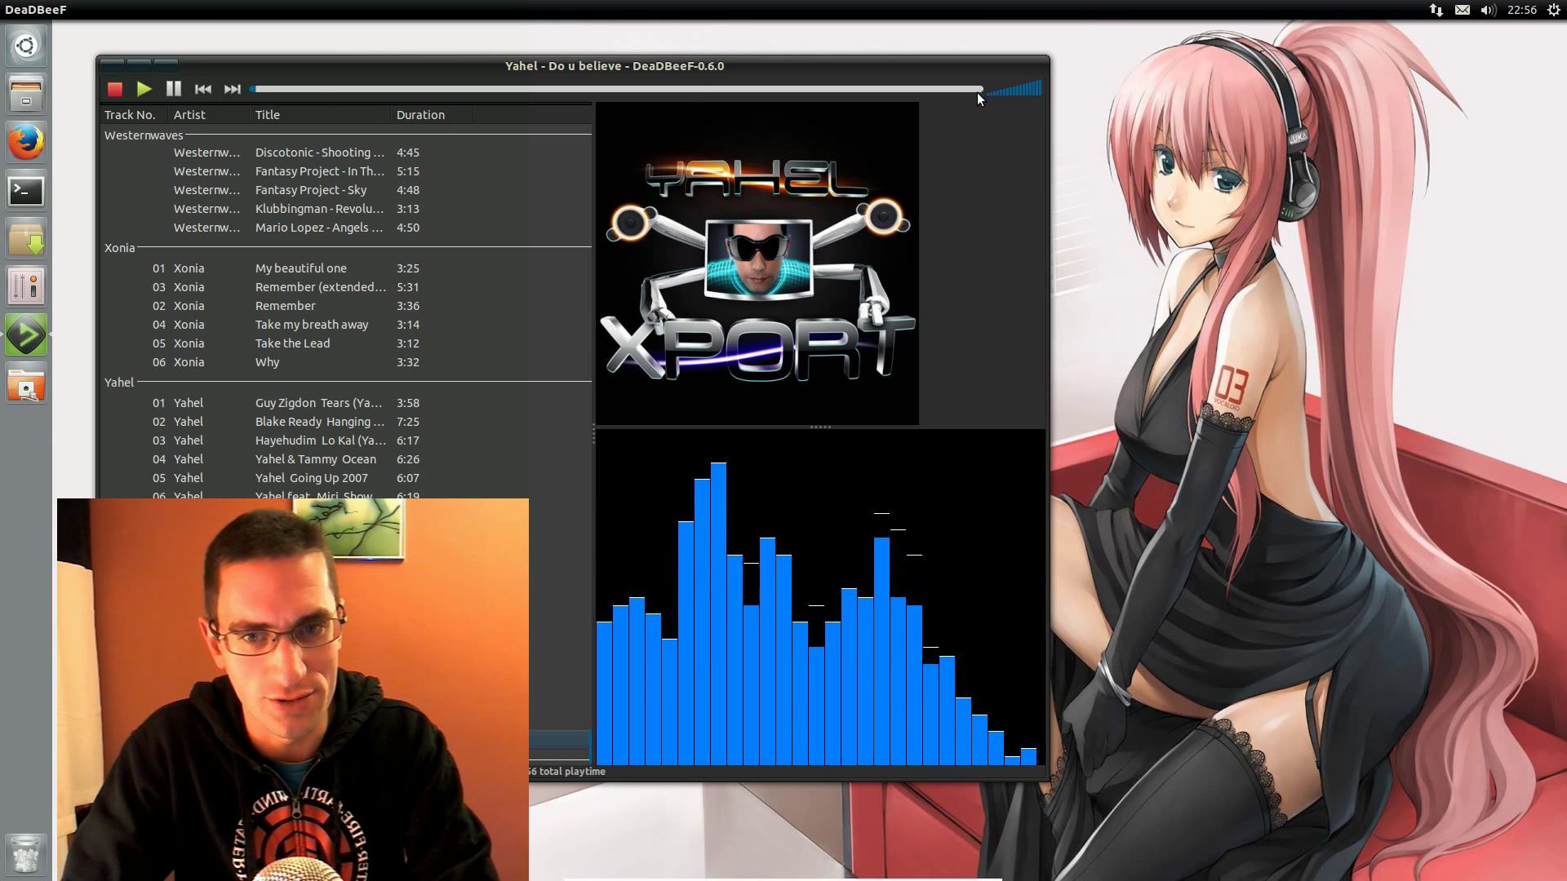
left_click(1014, 91)
left_click(992, 91)
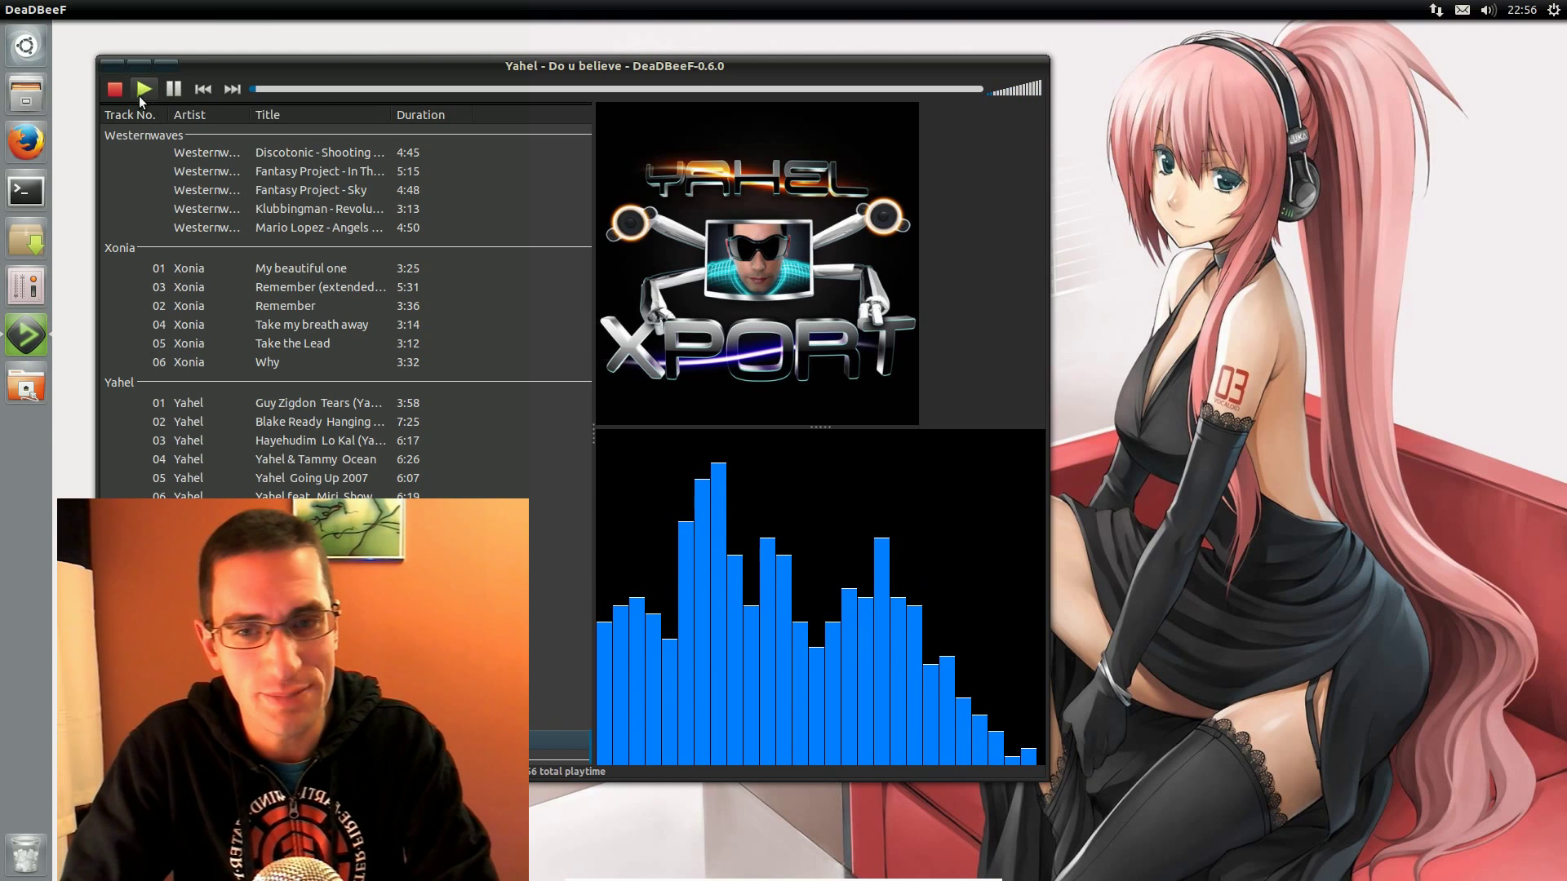
left_click(997, 93)
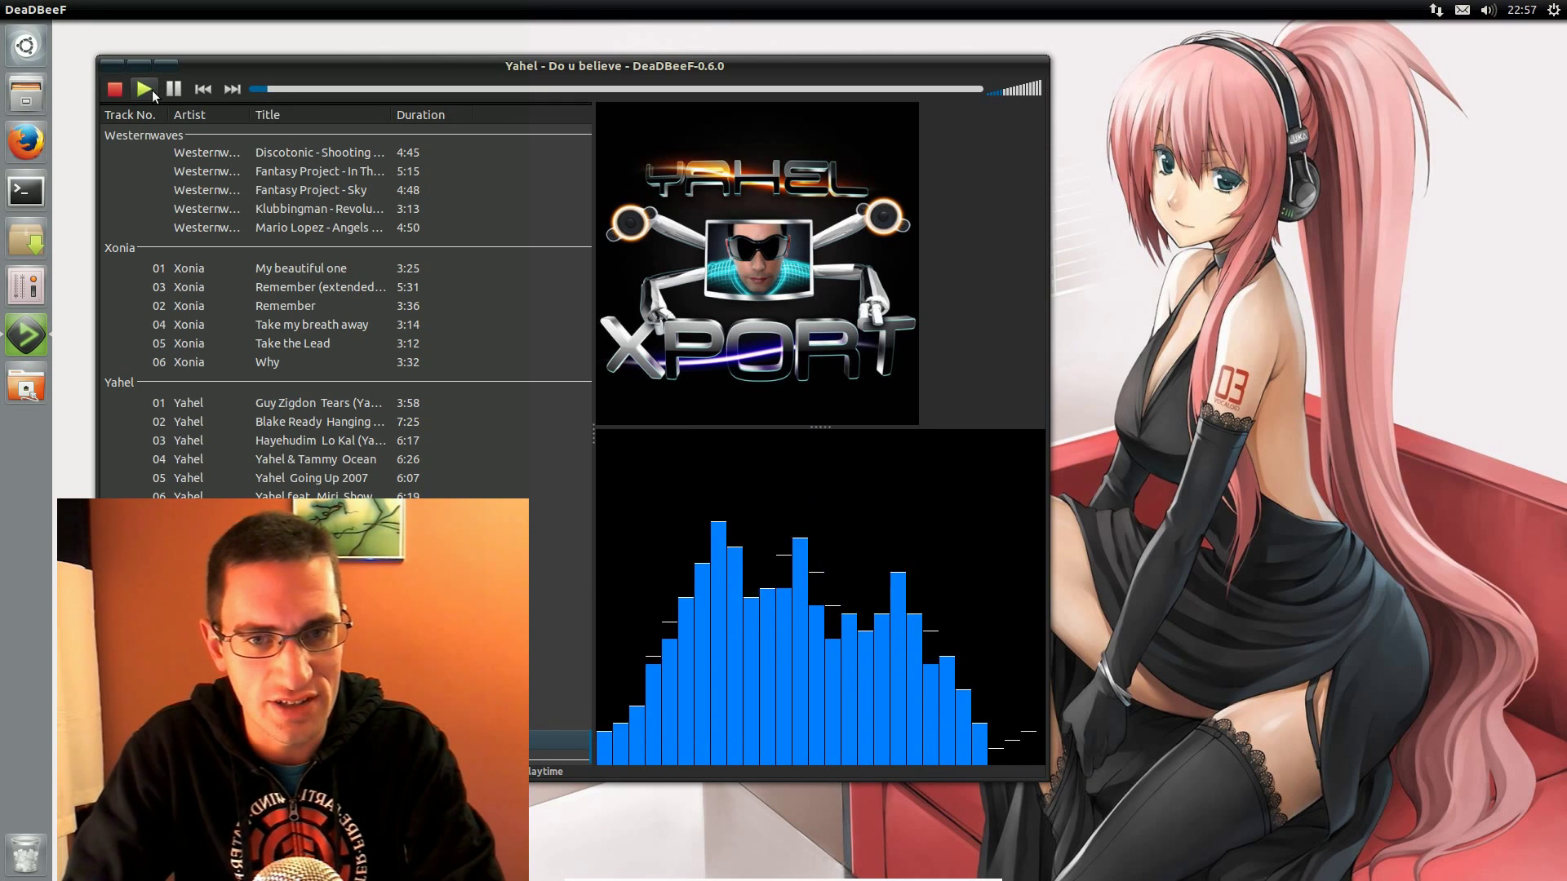
- Skip backward and forward through several tracks in the playlist
left_click(199, 92)
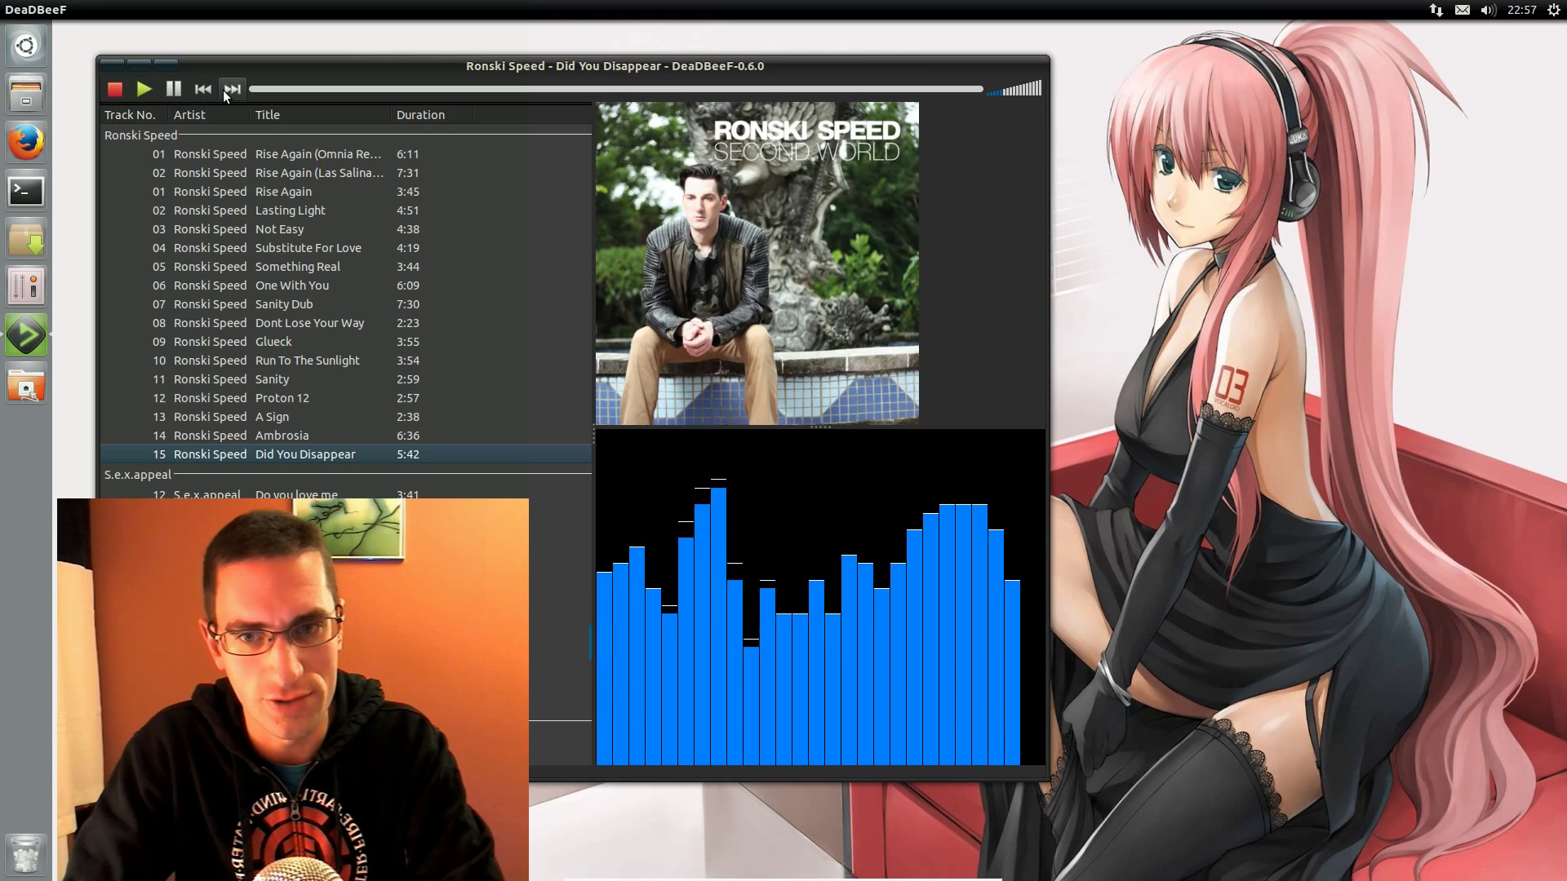
left_click(233, 90)
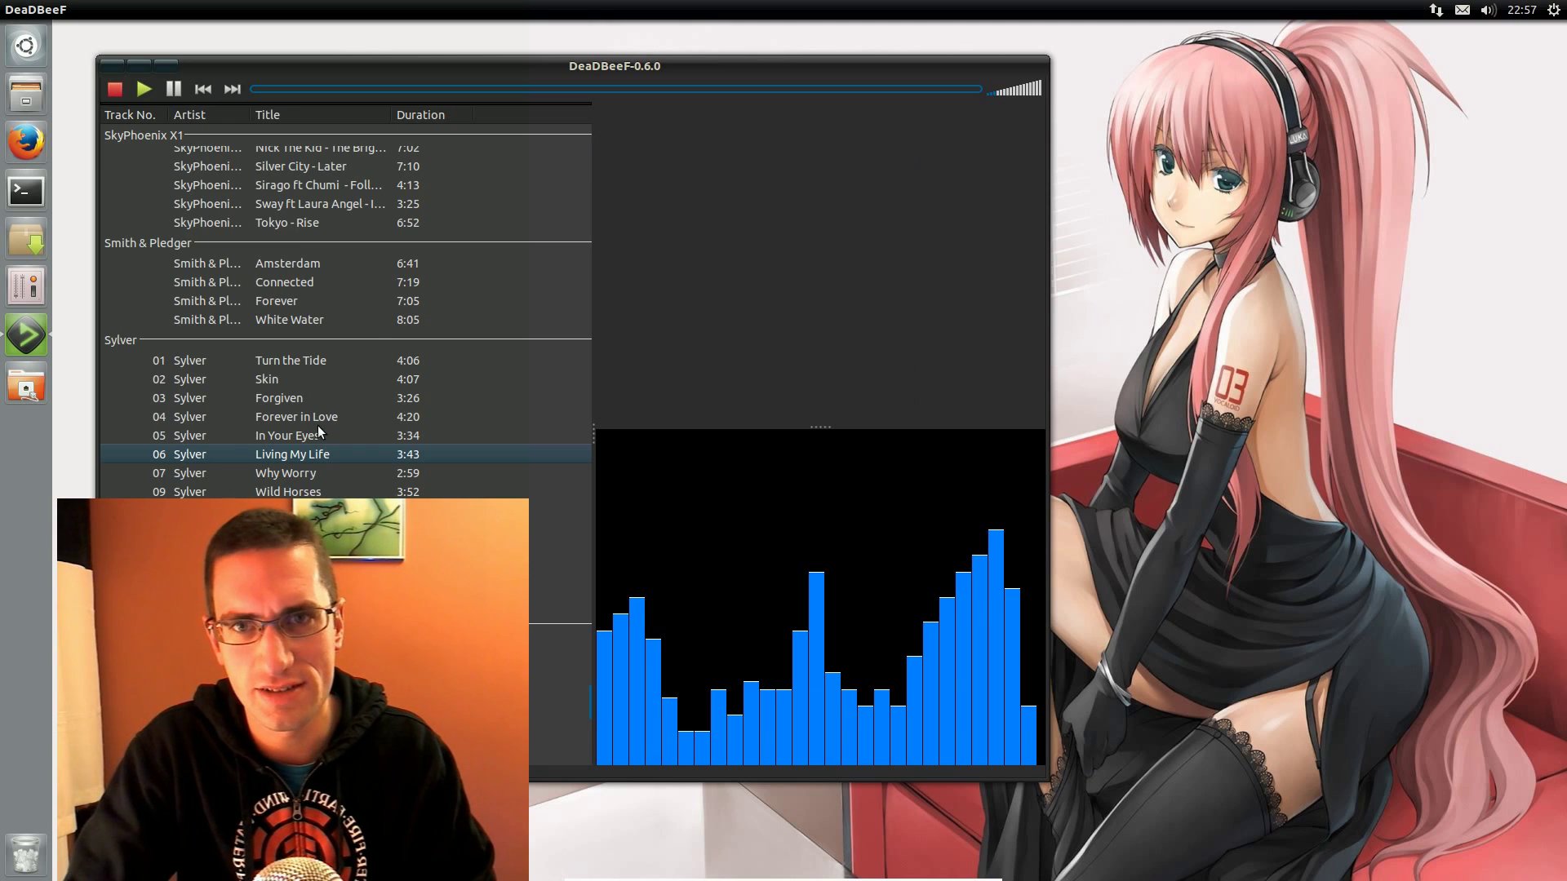
left_click(237, 88)
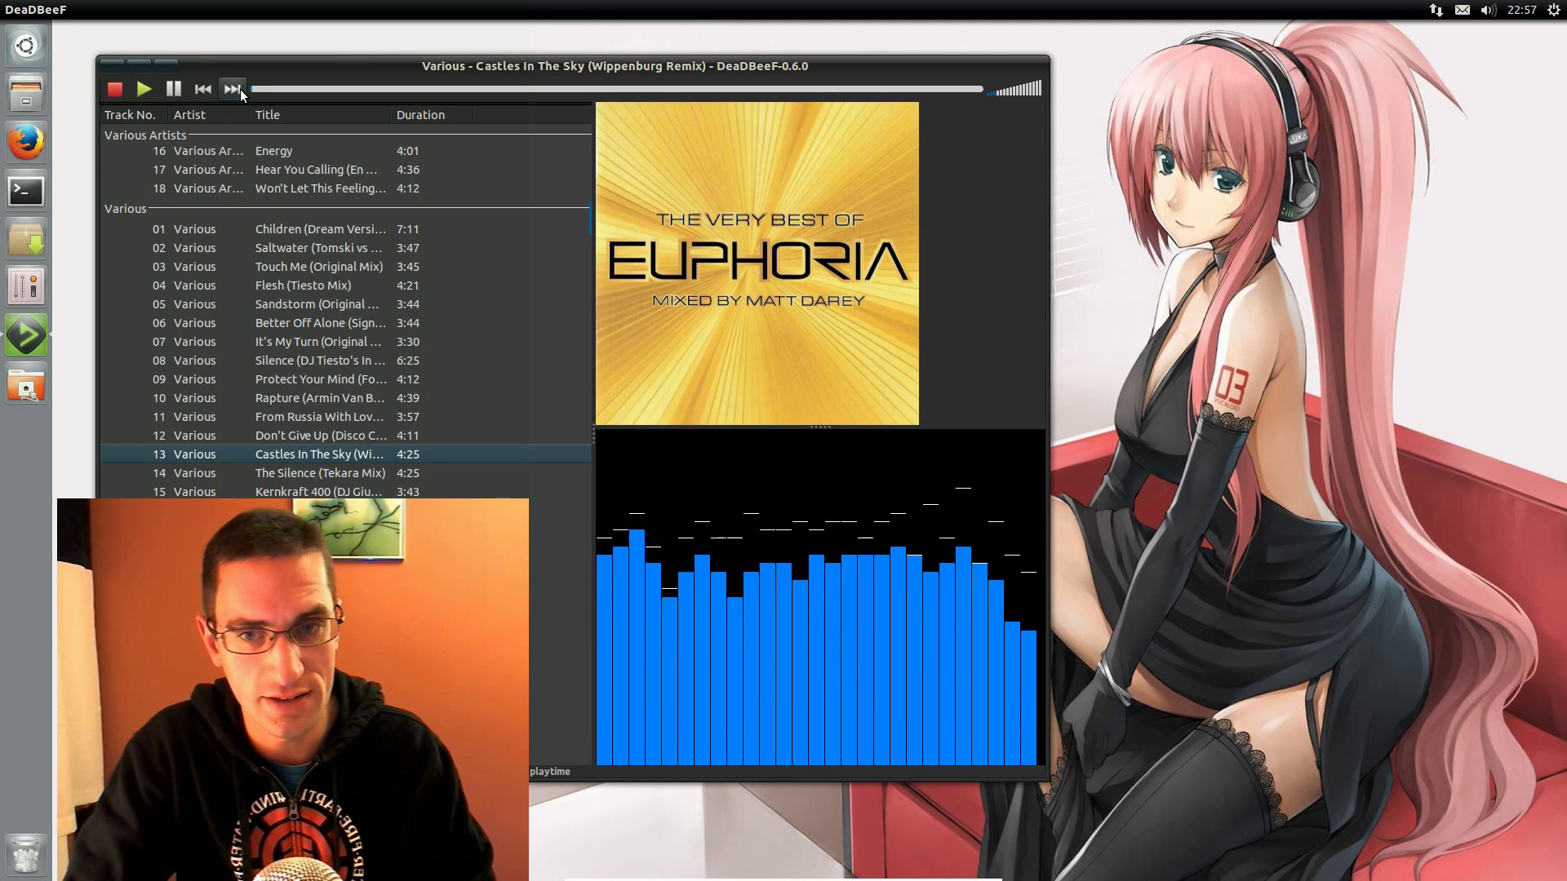
left_click(240, 90)
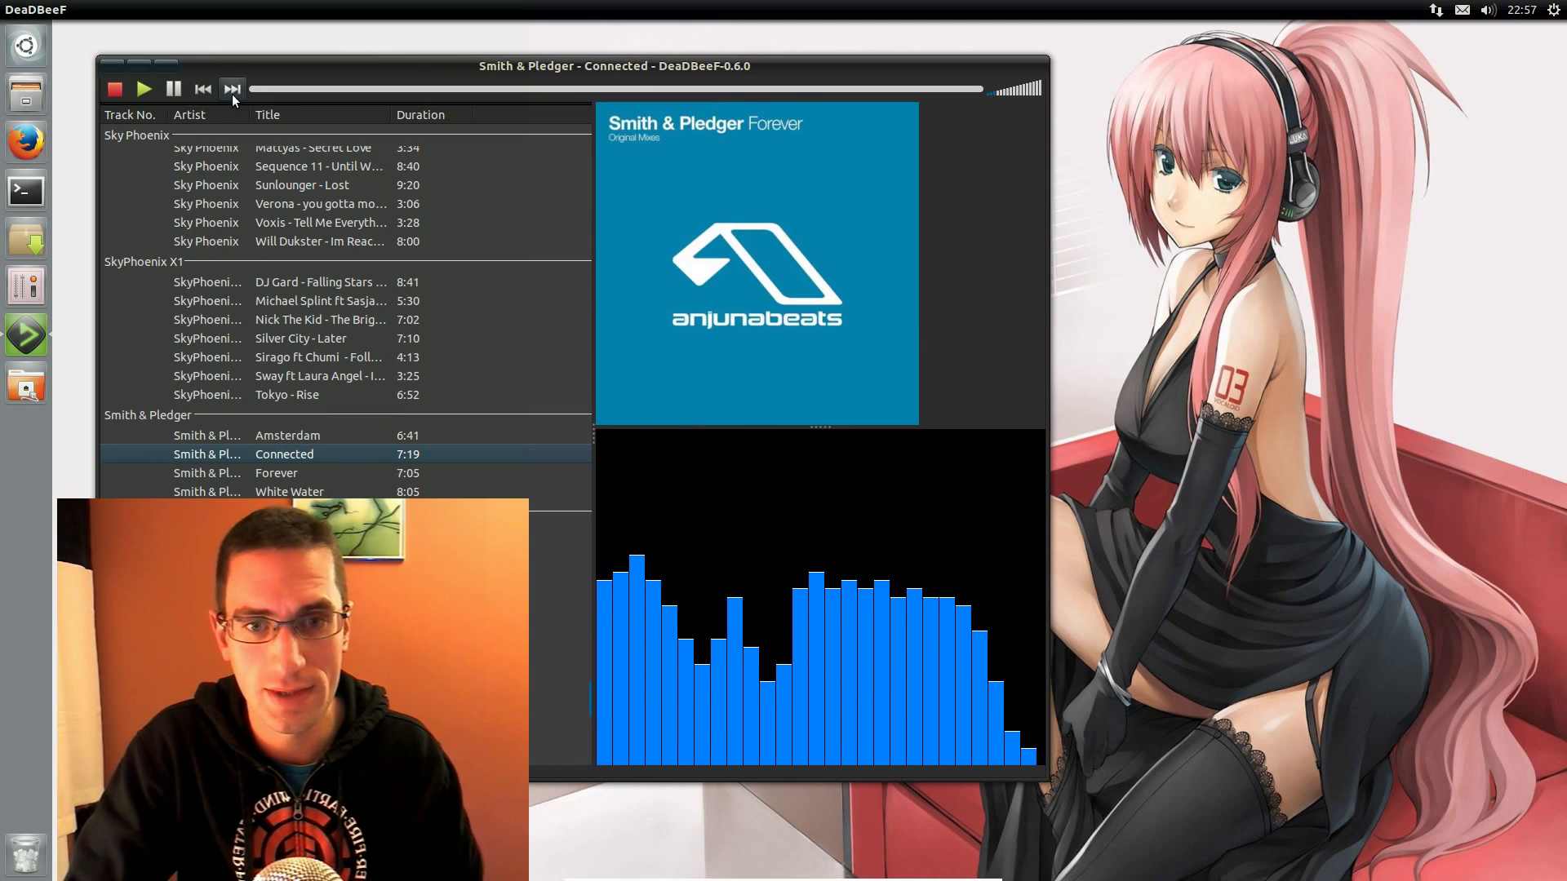
left_click(232, 93)
left_click(212, 89)
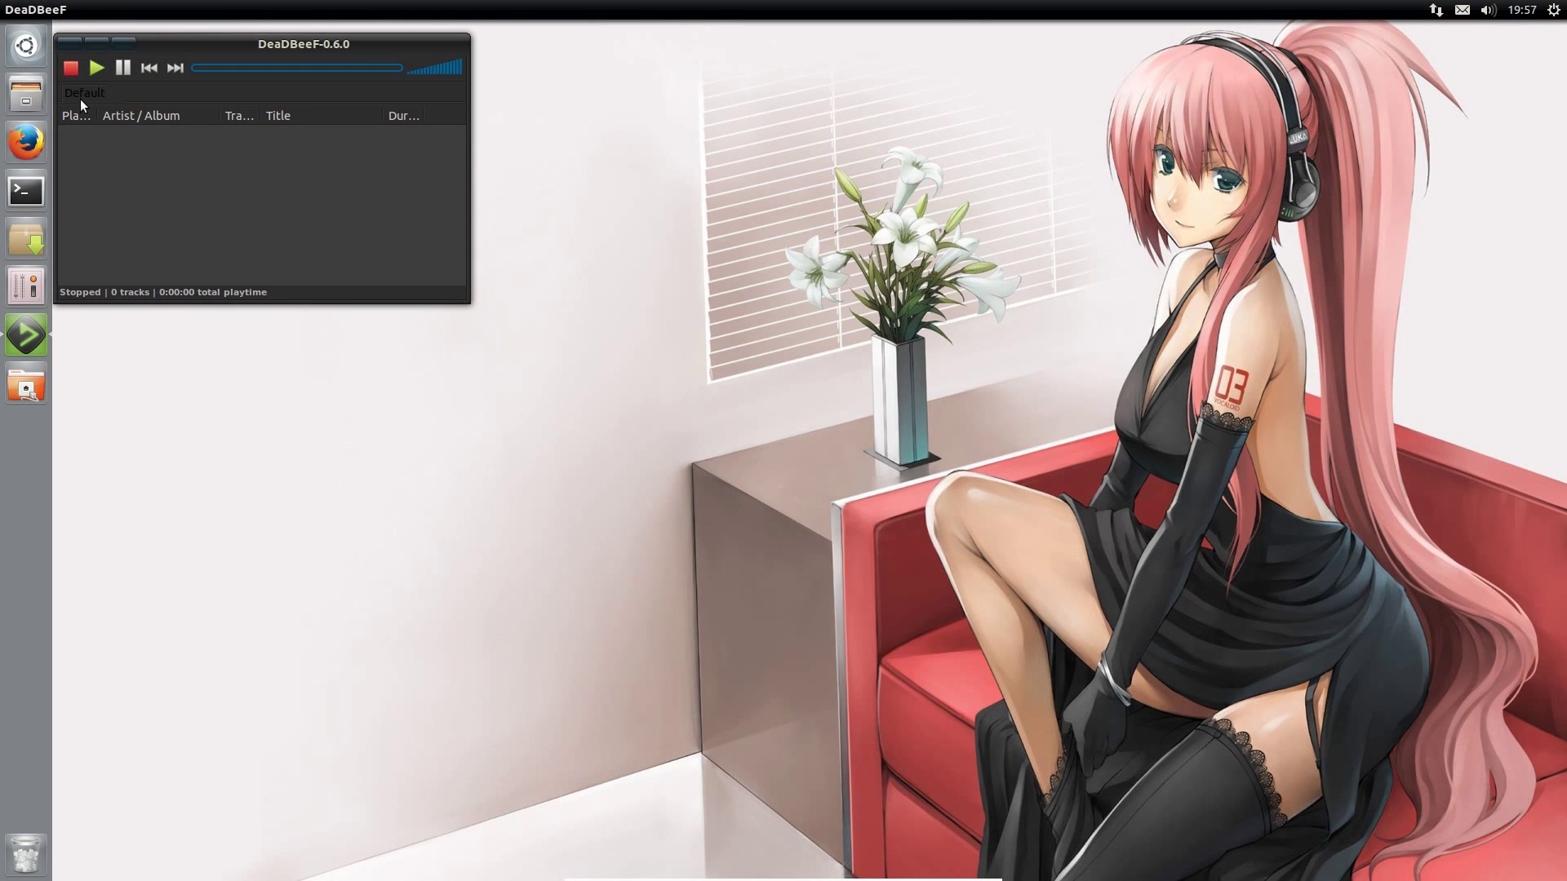
left_click(27, 98)
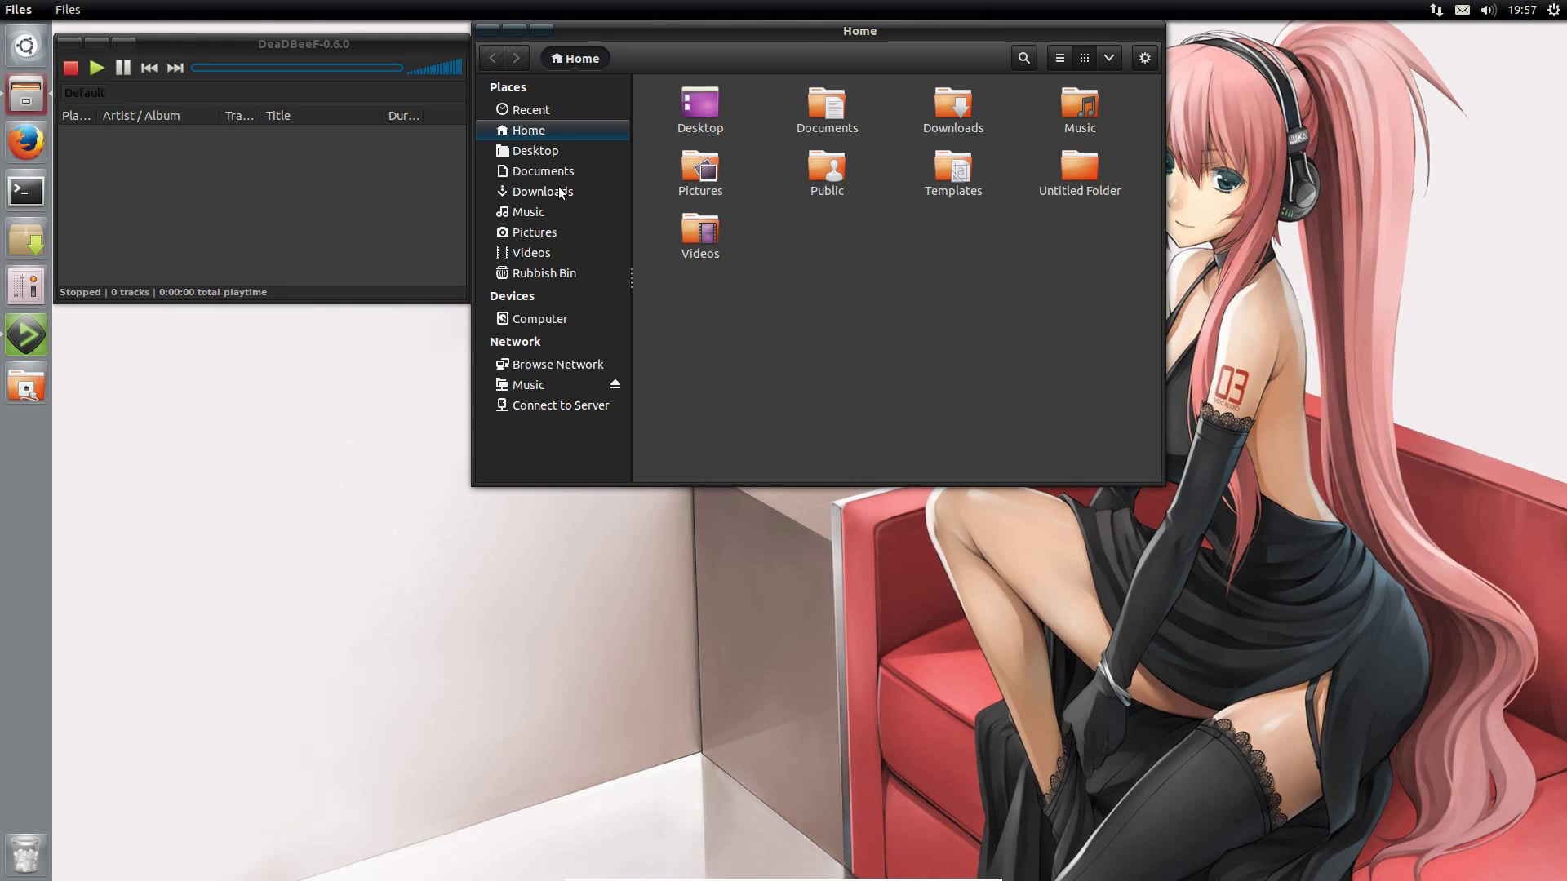
left_click(486, 33)
- Add the Music folder to the empty Default playlist
left_click(95, 9)
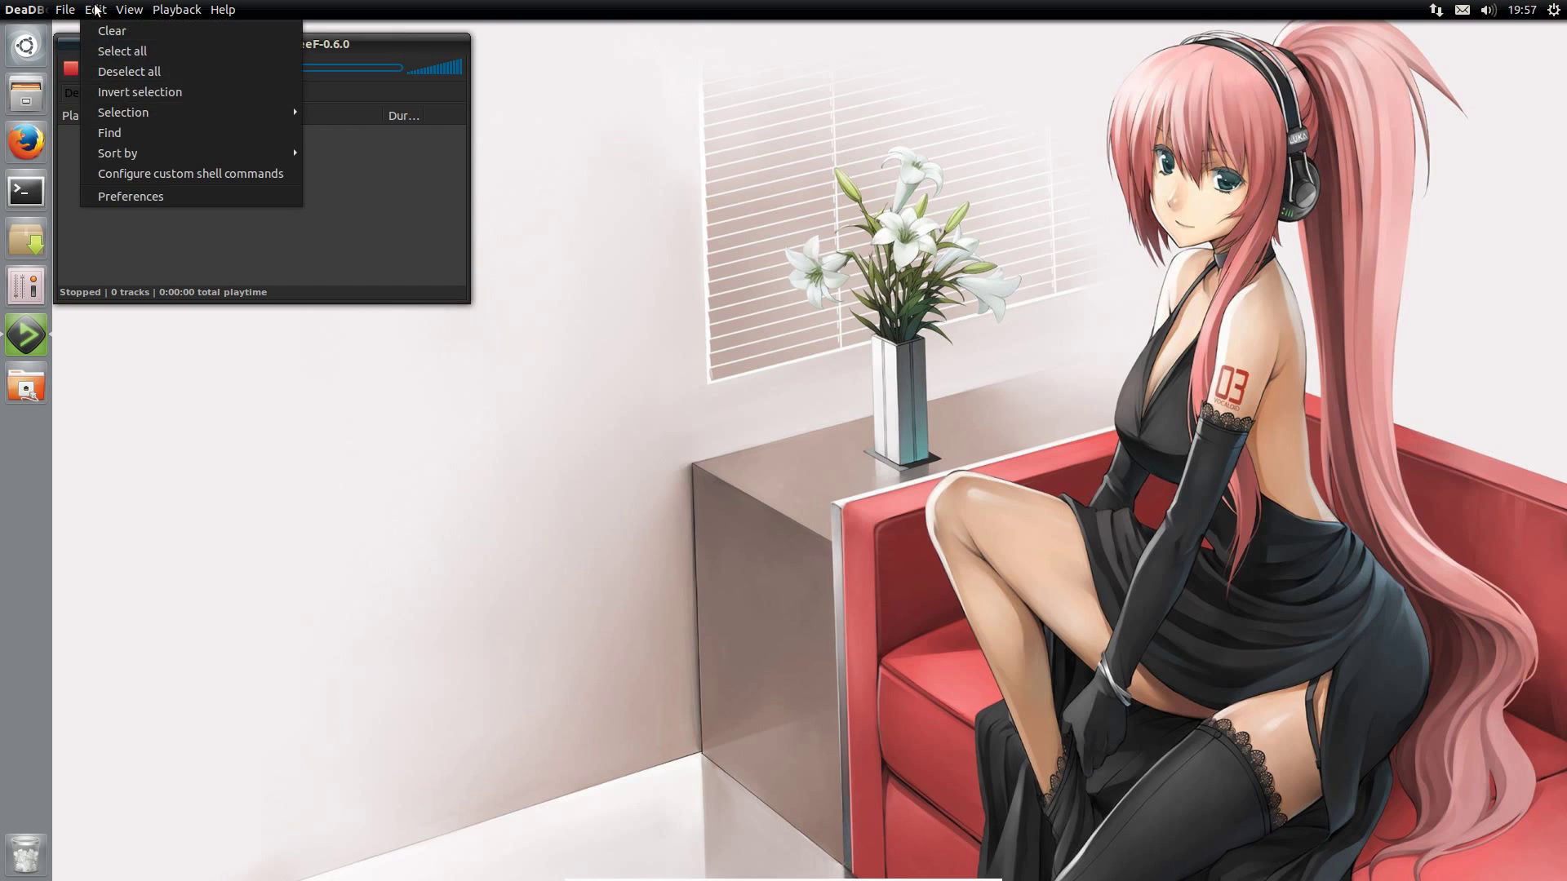
mouse_move(65, 11)
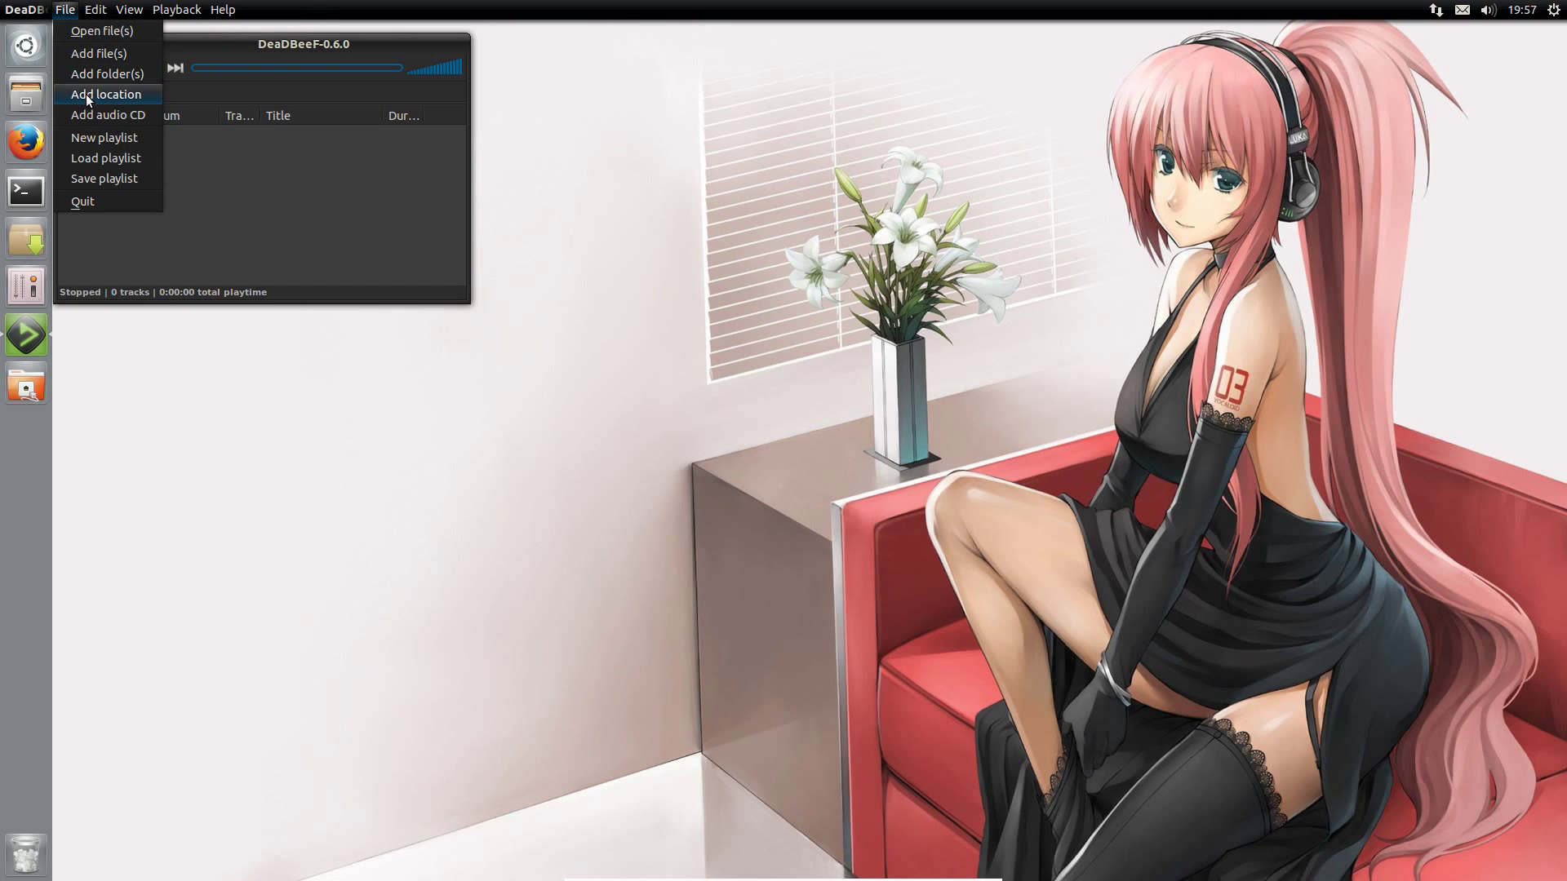
left_click(96, 75)
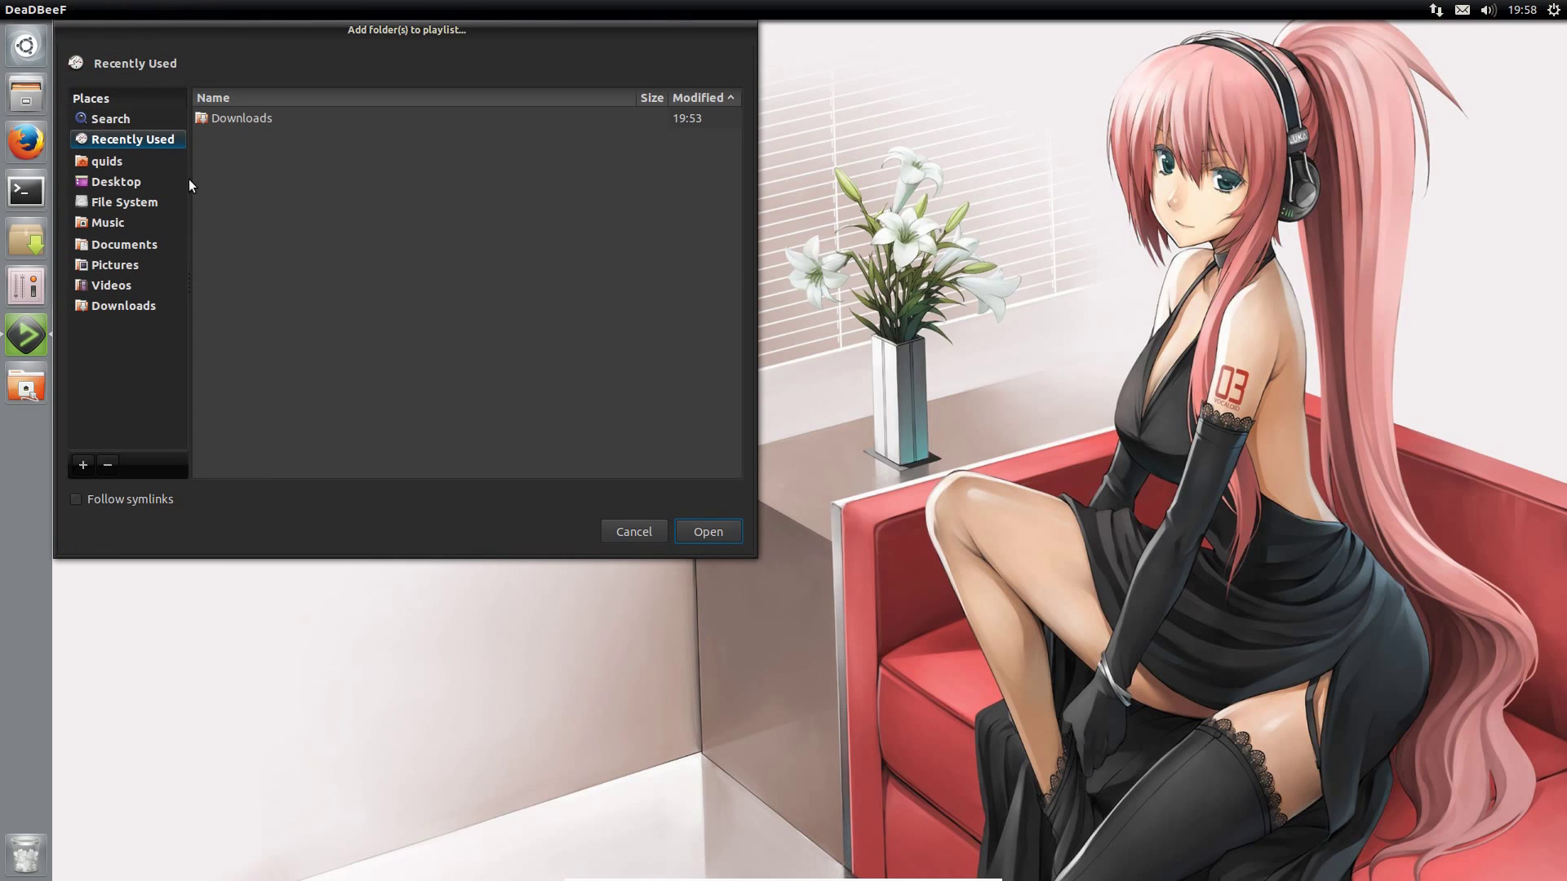
left_click(116, 225)
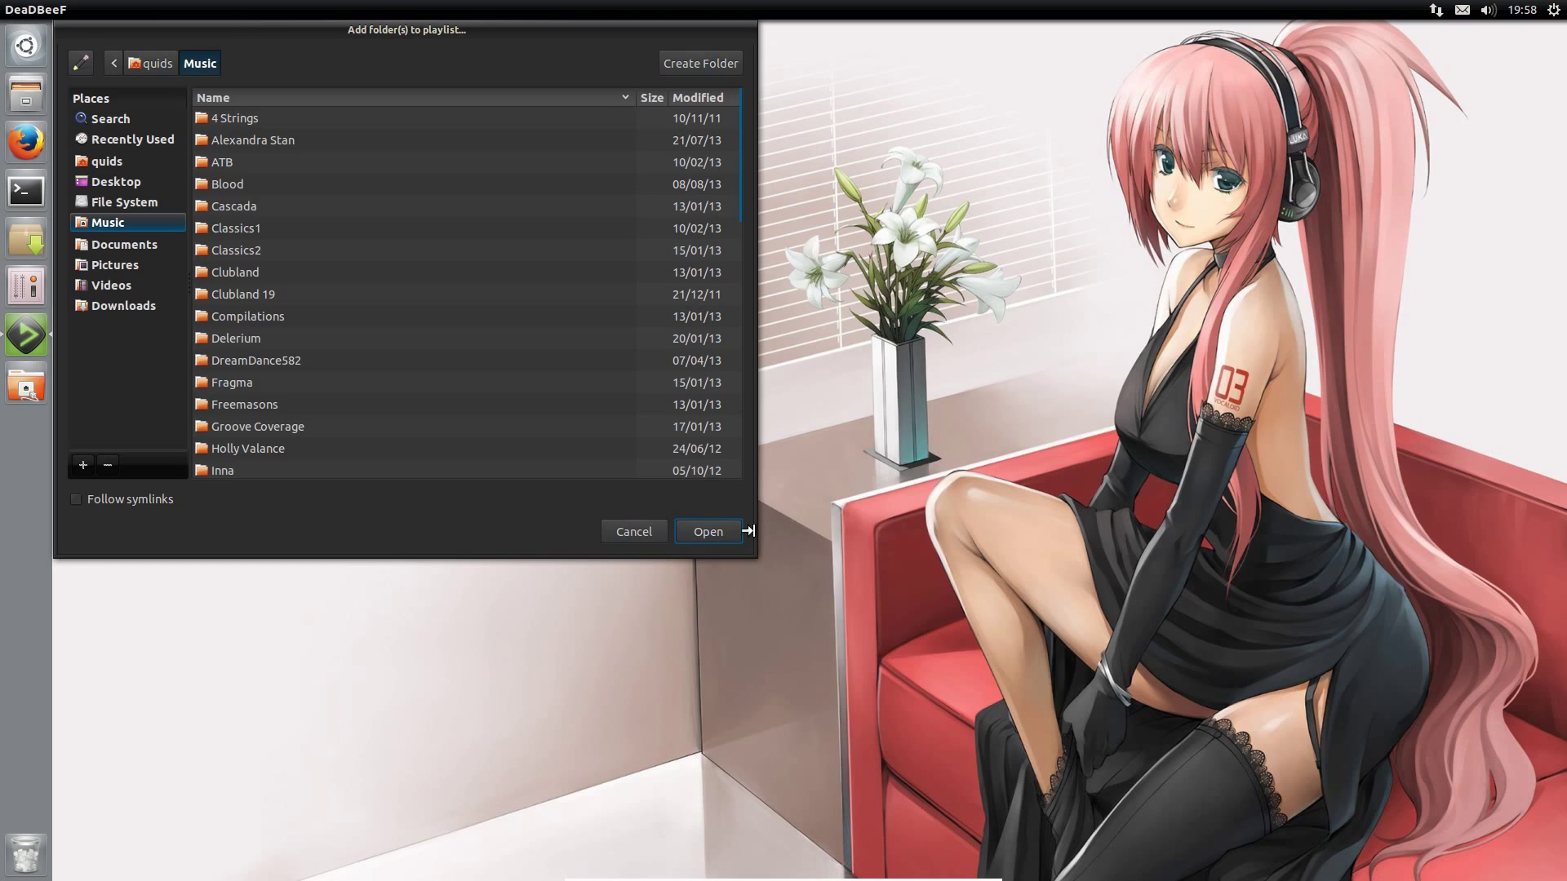
left_click(708, 532)
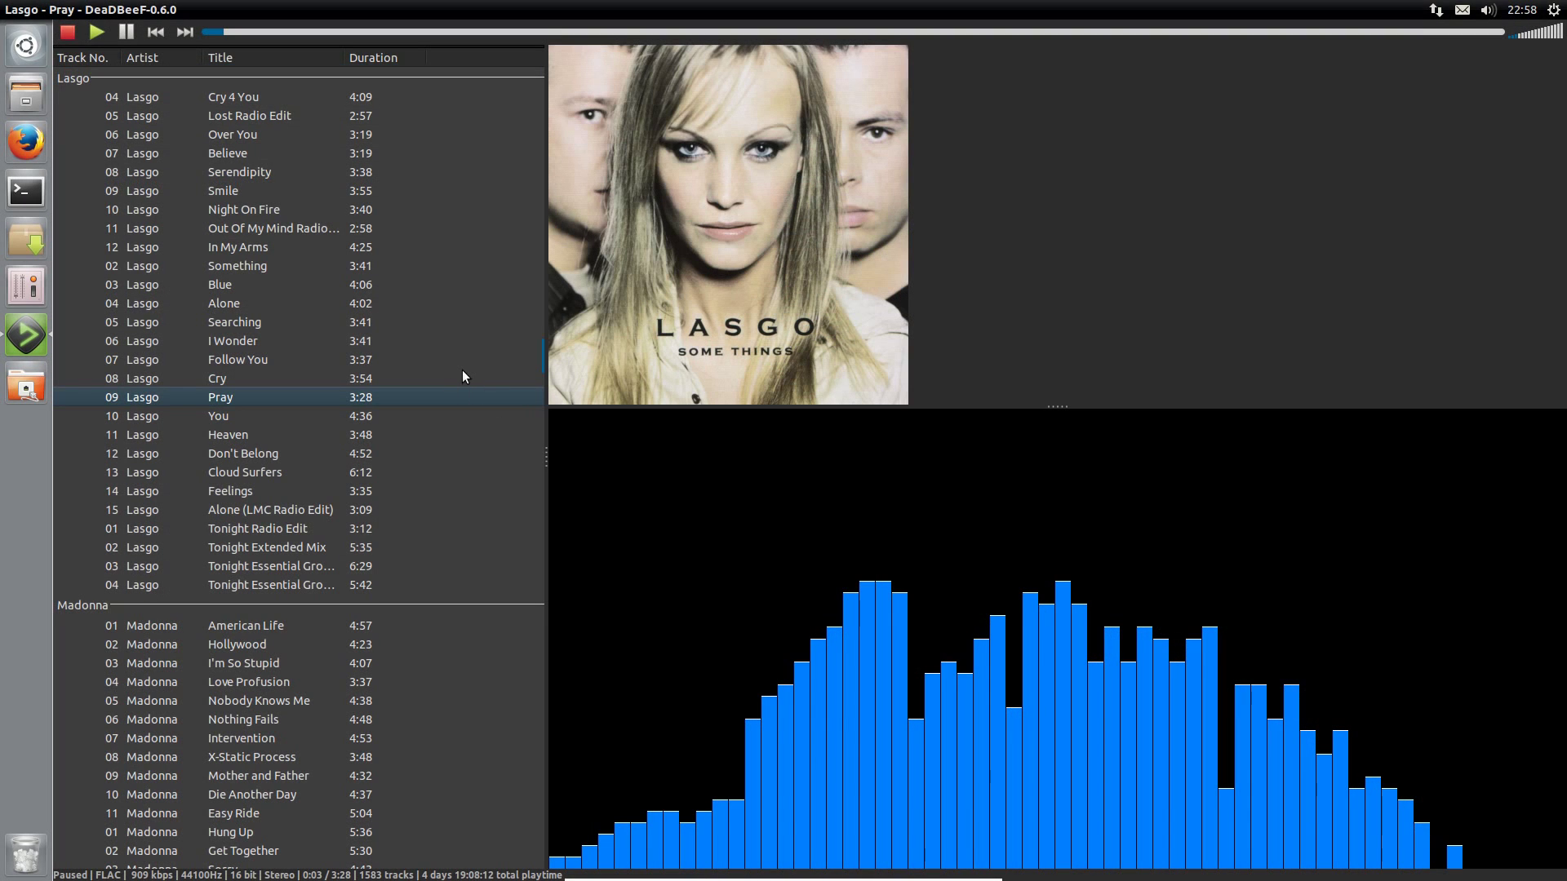
right_click(455, 52)
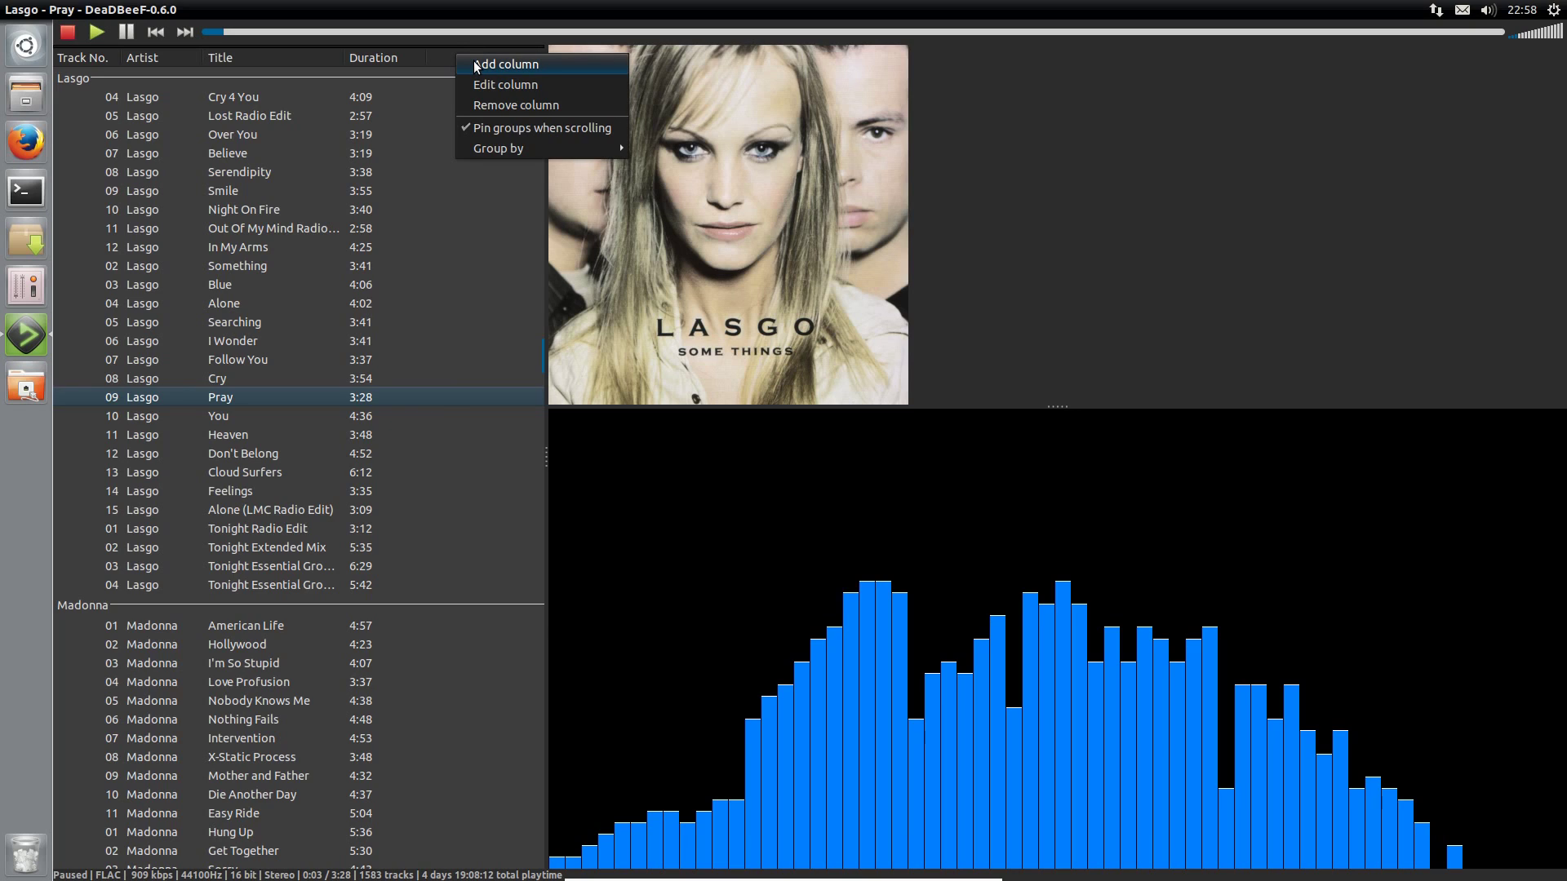
left_click(732, 204)
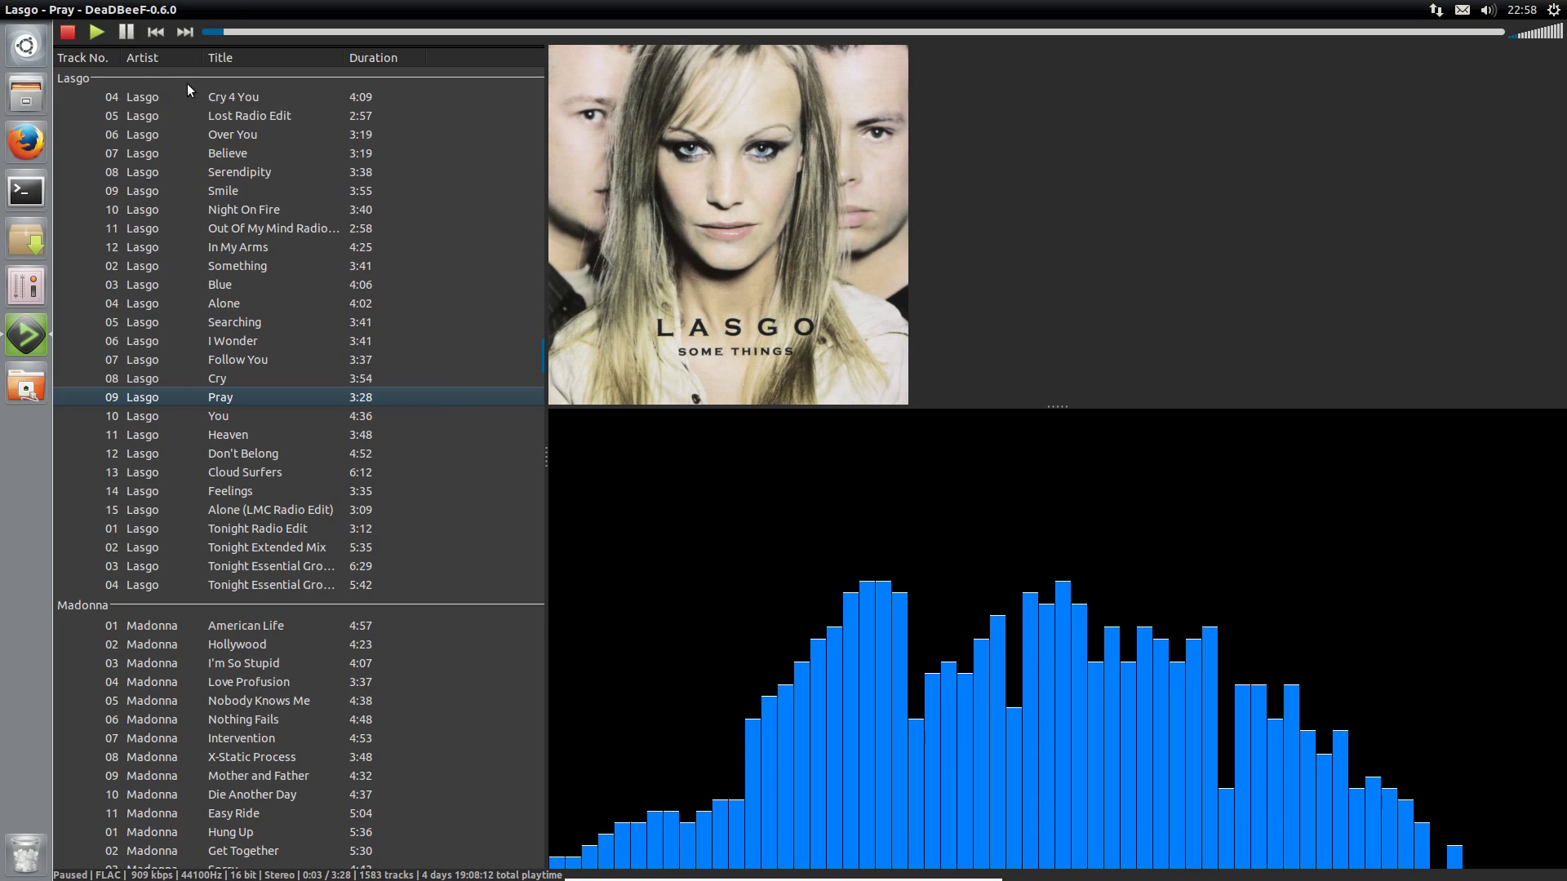
- Enable Design mode, replace the spectrum below the album art with a Scope and play the track
left_click(130, 10)
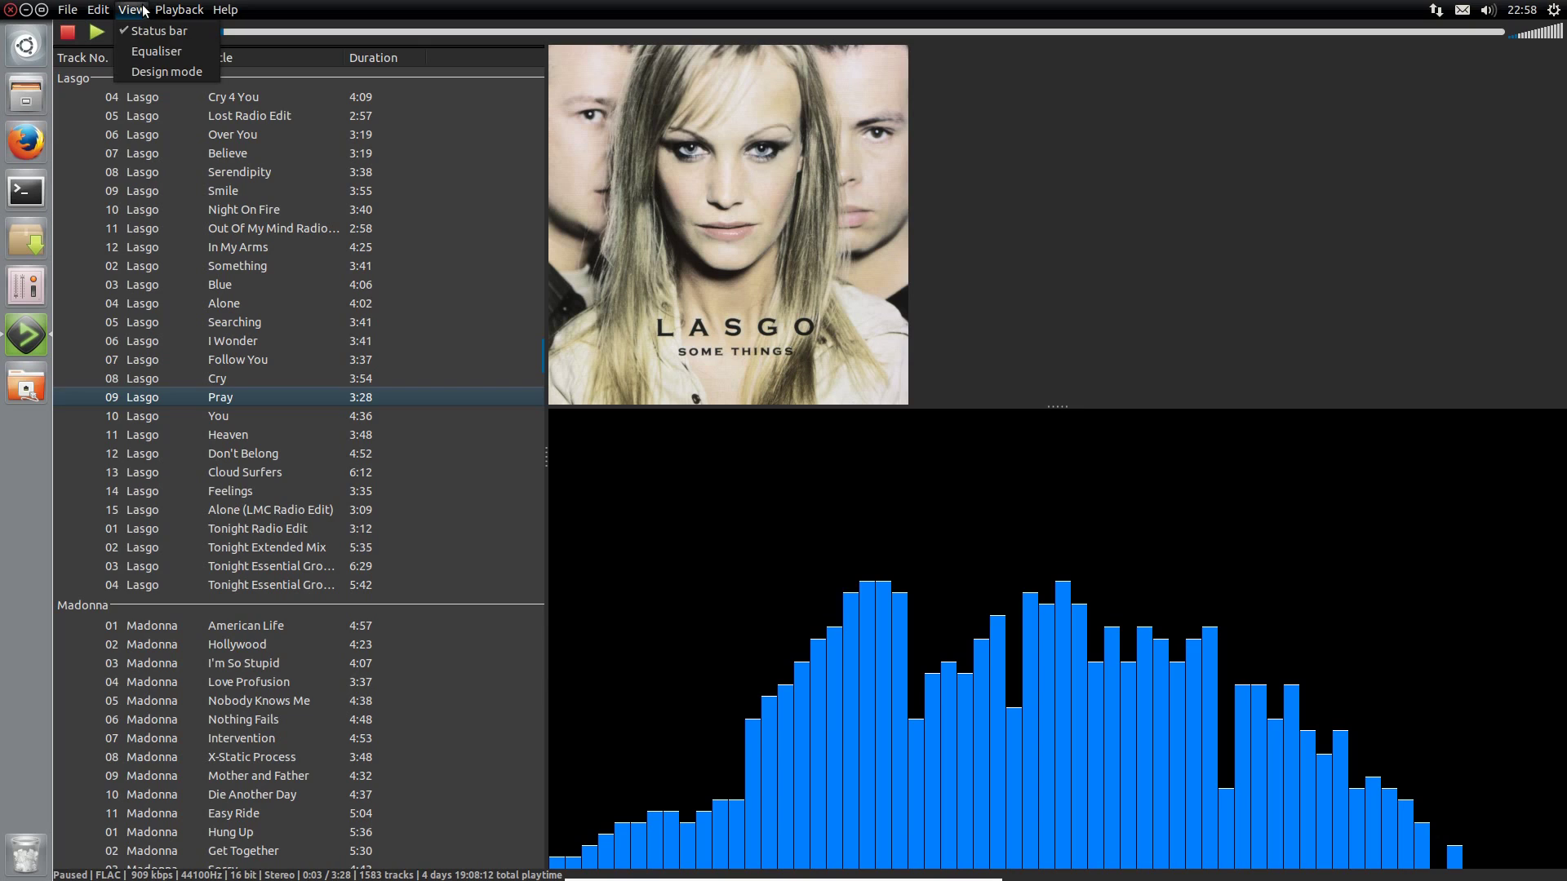
left_click(155, 81)
right_click(1084, 489)
mouse_move(1147, 501)
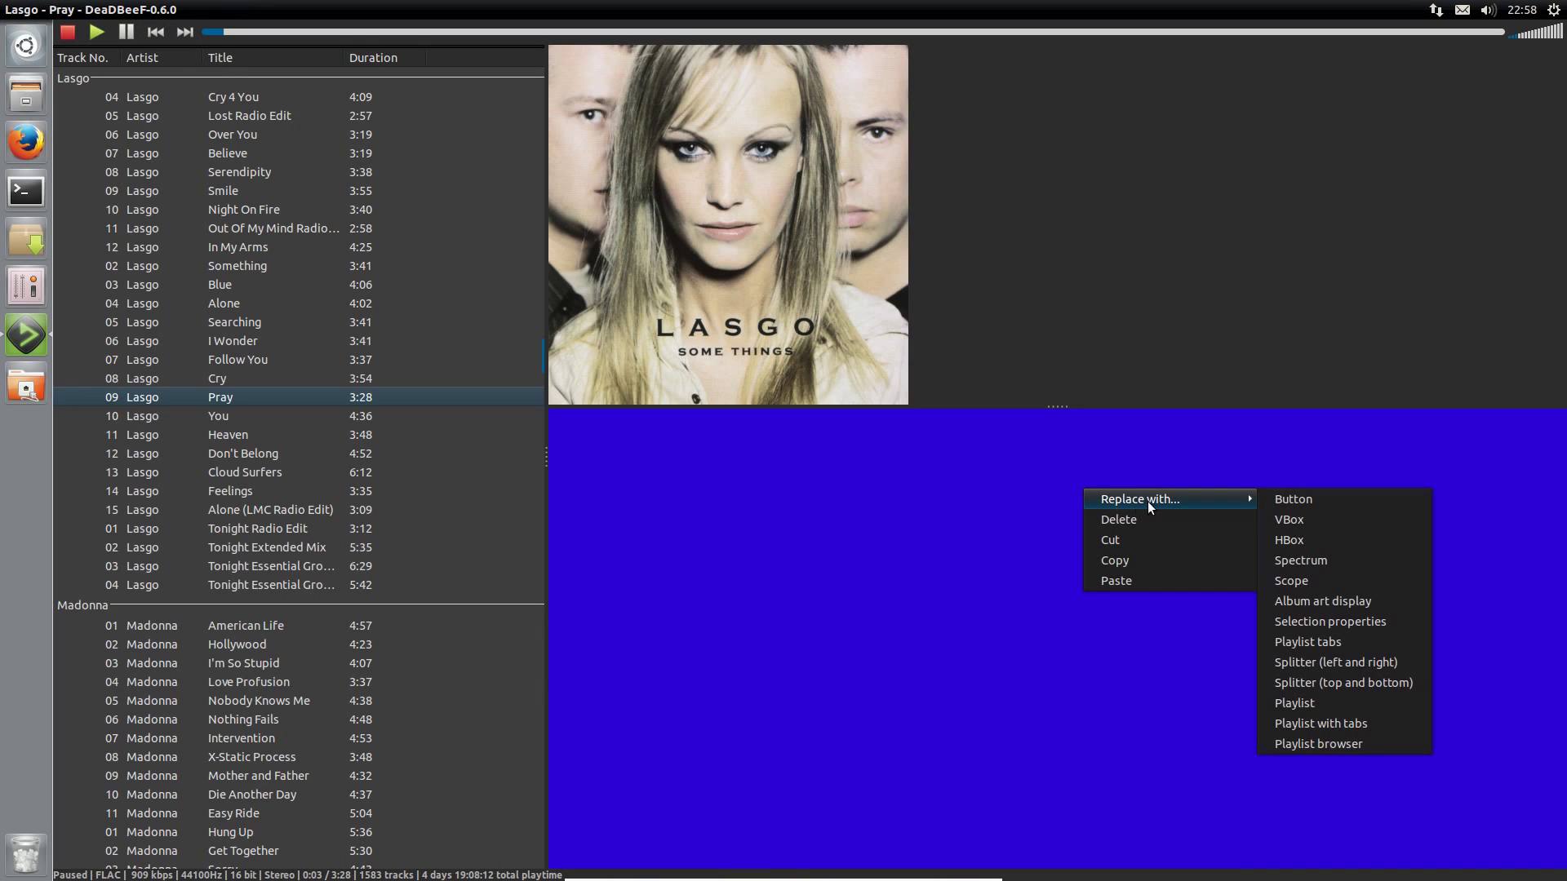
left_click(1353, 581)
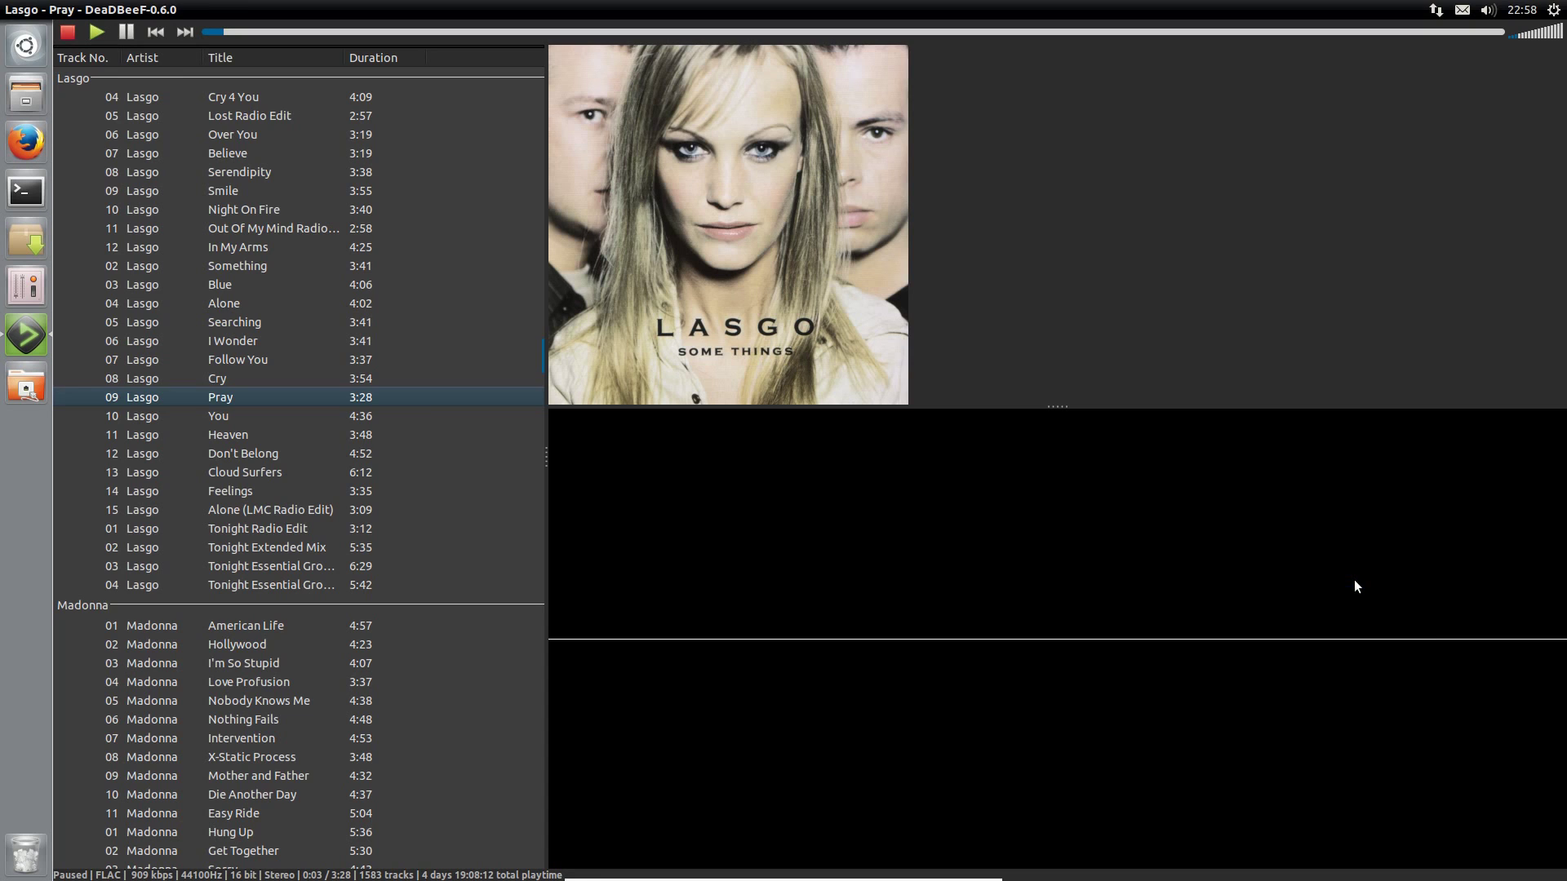
left_click(101, 38)
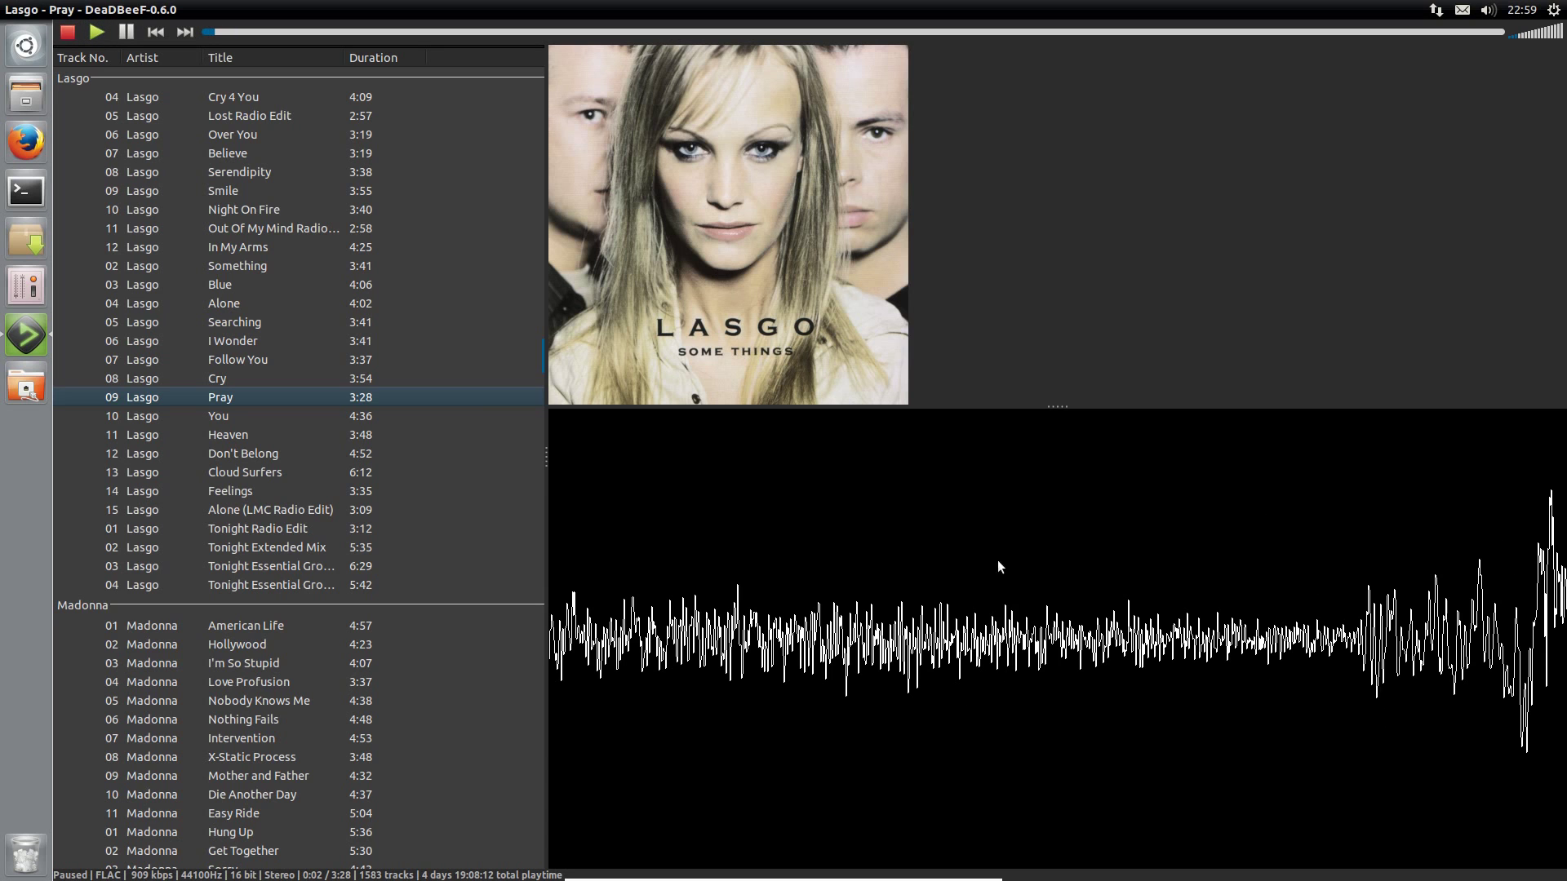
- Delete the Scope below the album art and insert a VBox in its place
right_click(1034, 550)
left_click(1073, 572)
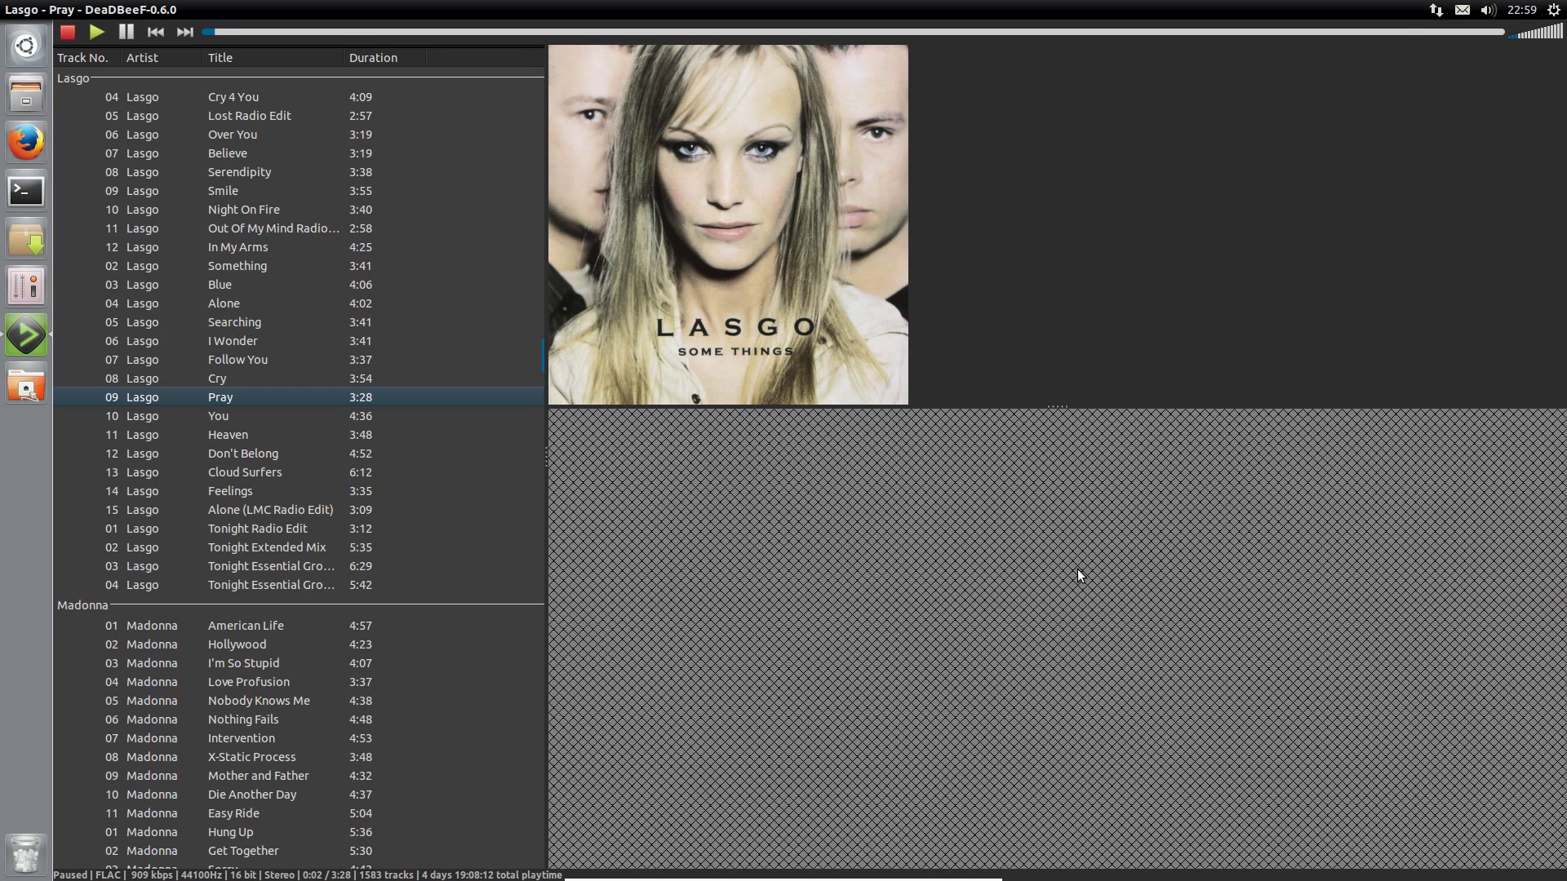
right_click(1054, 439)
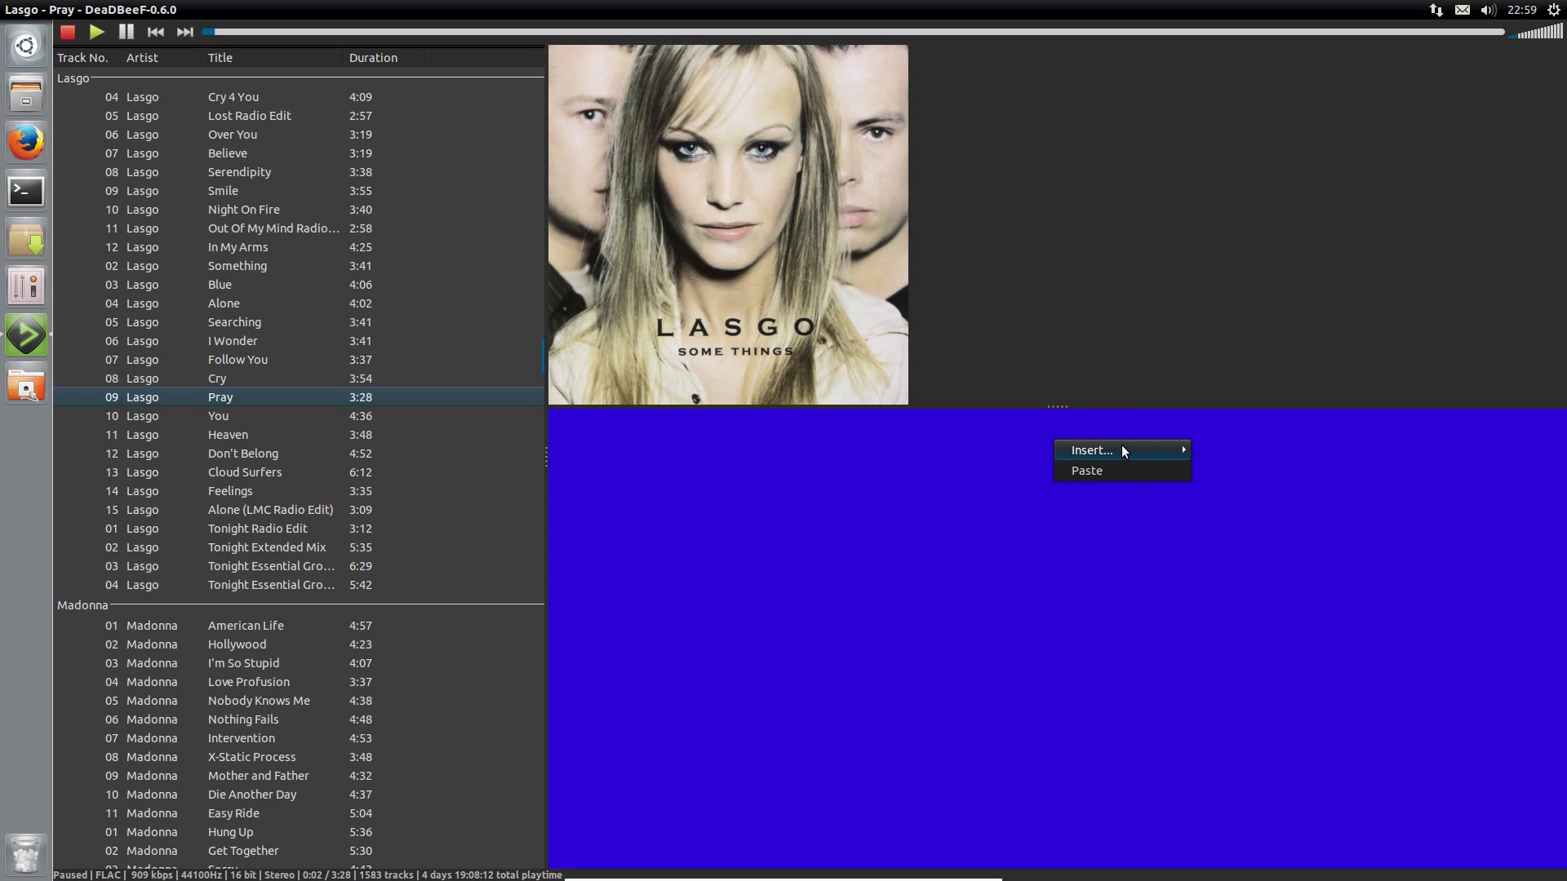
mouse_move(1148, 460)
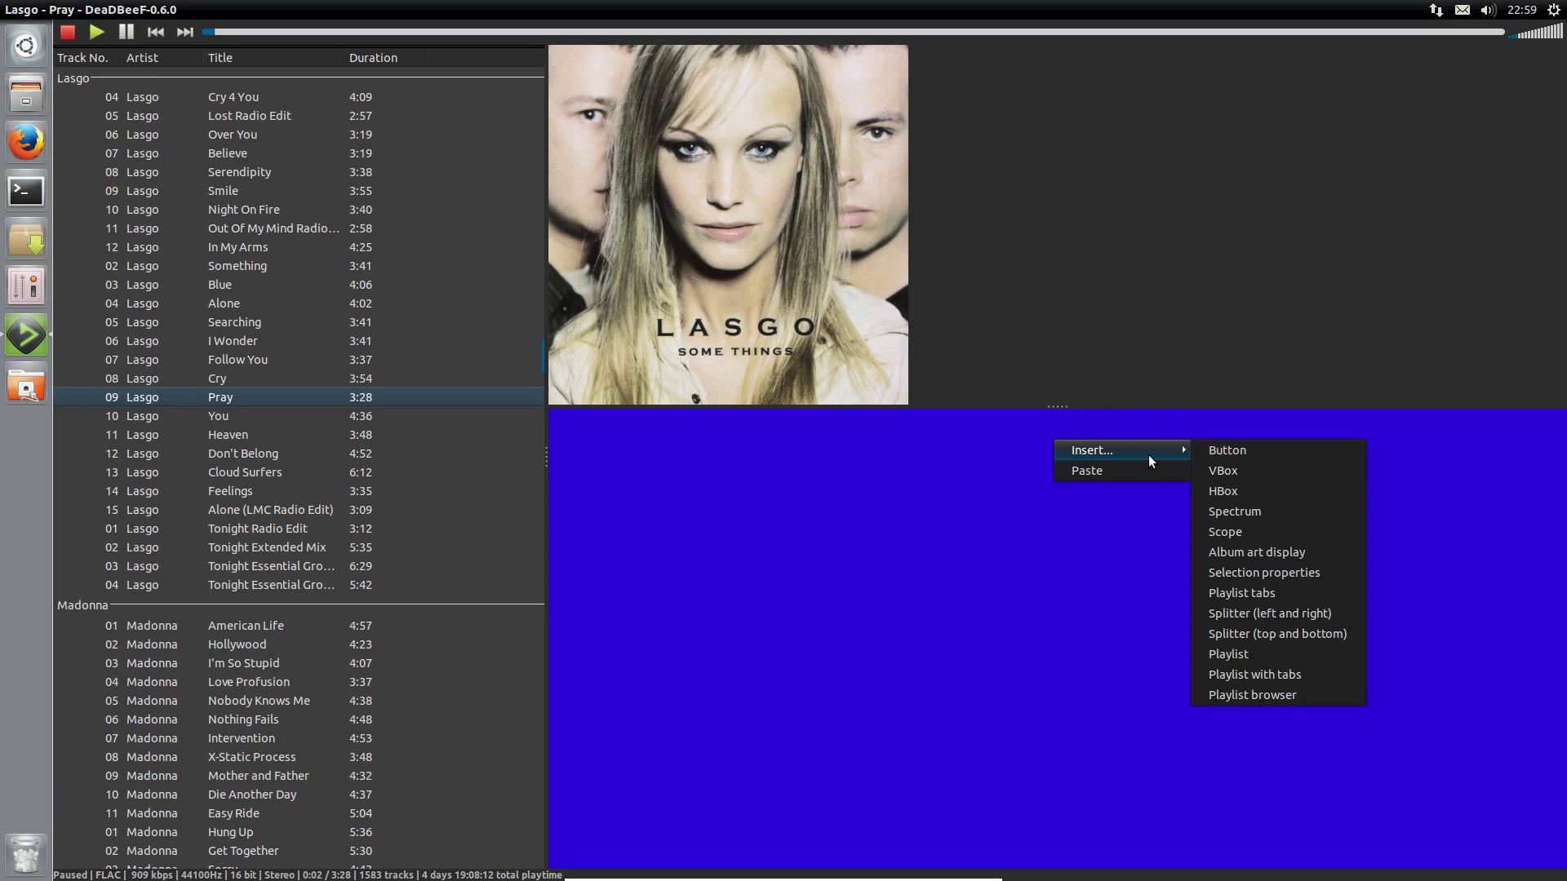
left_click(1241, 473)
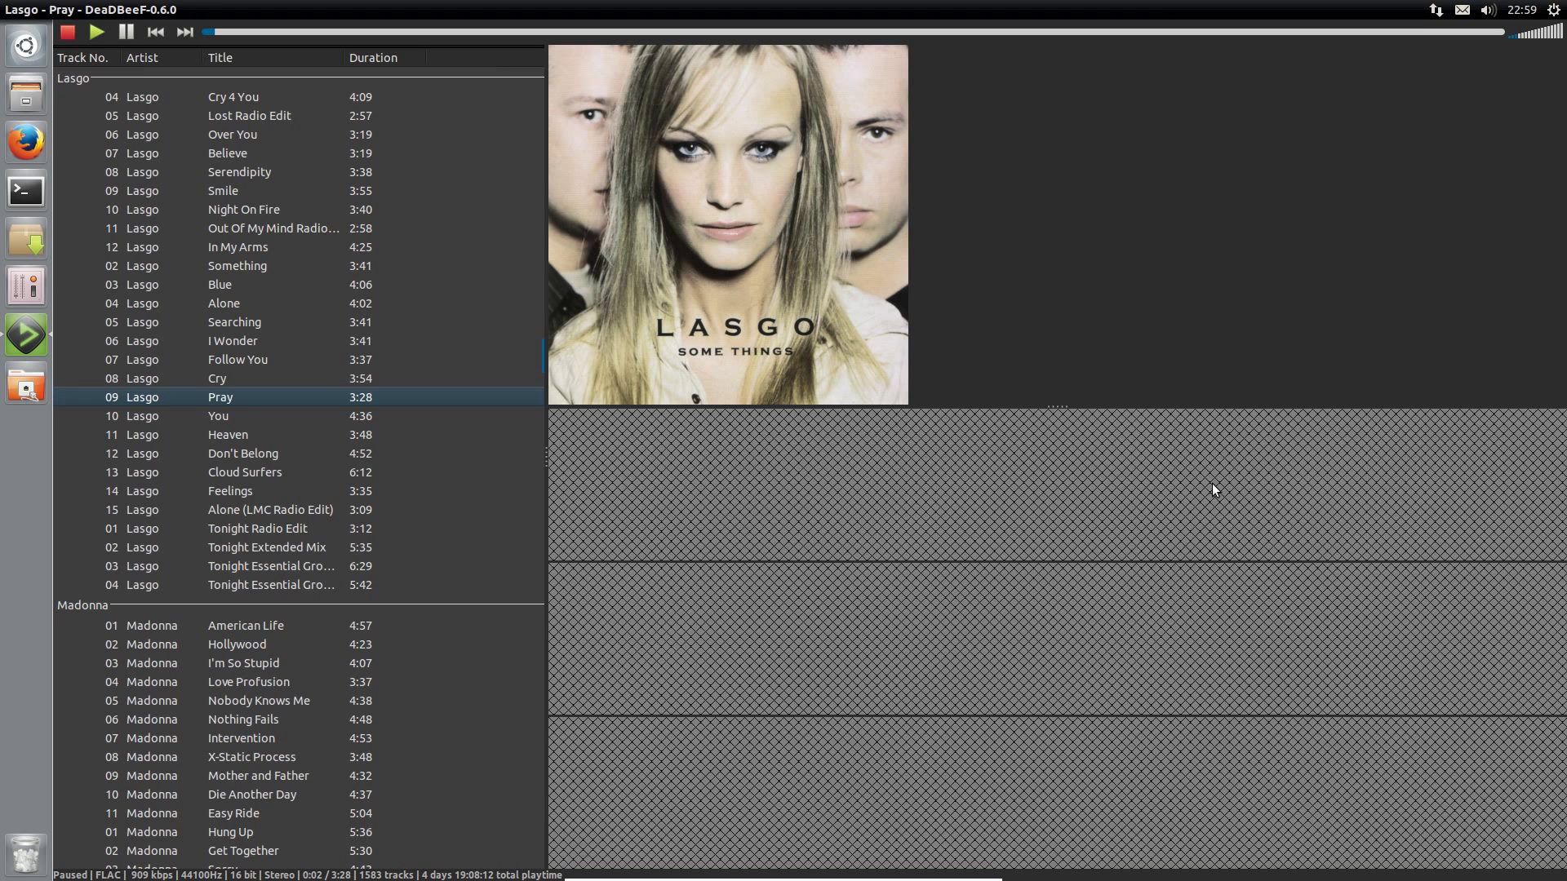
right_click(1132, 485)
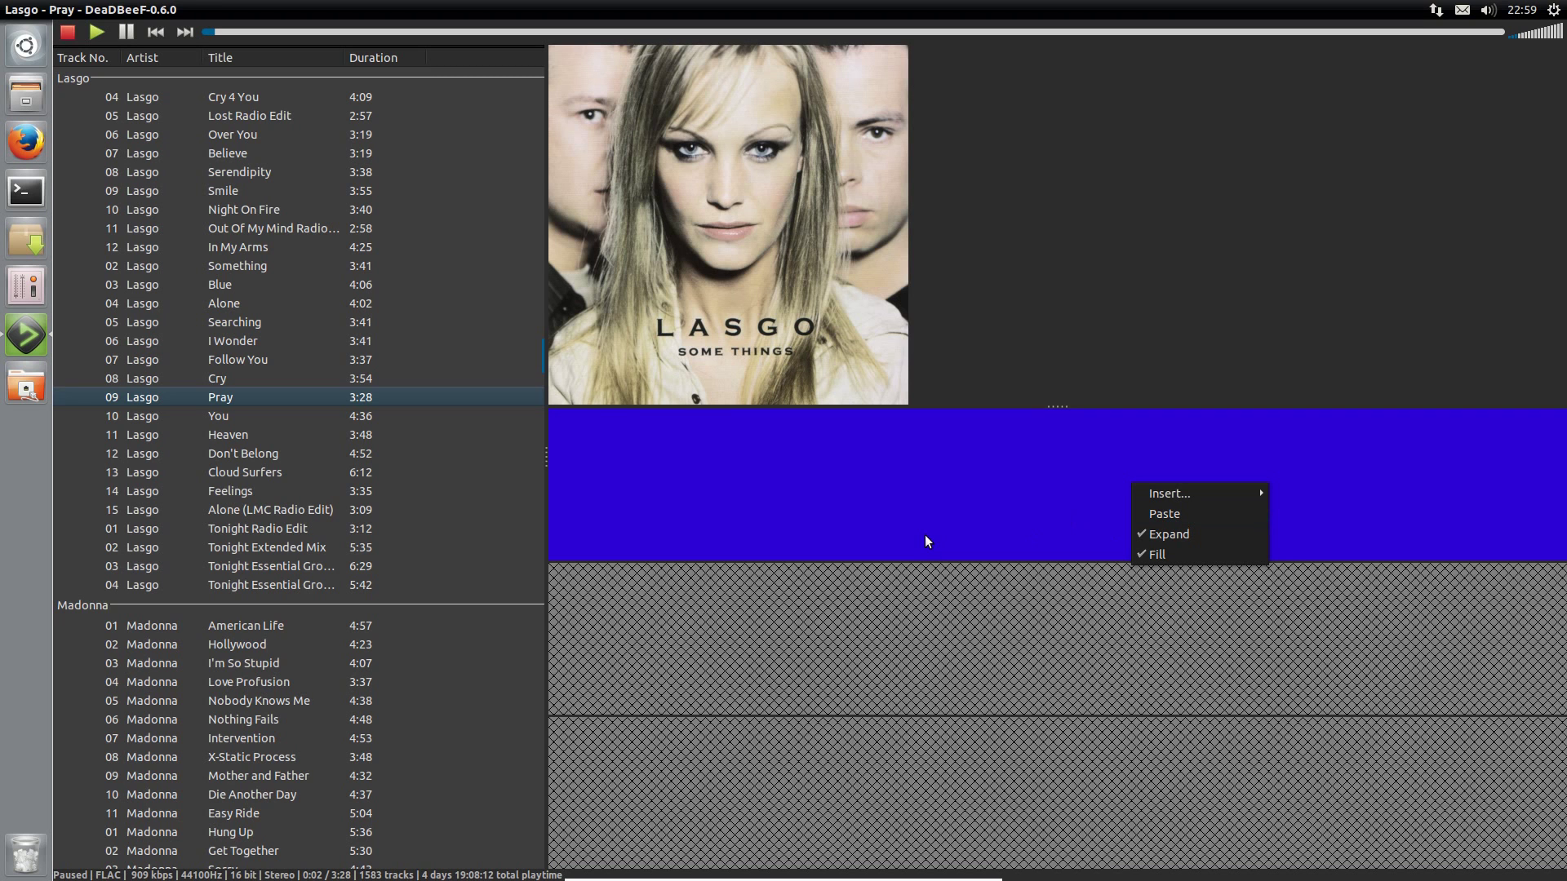
left_click(1007, 531)
right_click(1040, 470)
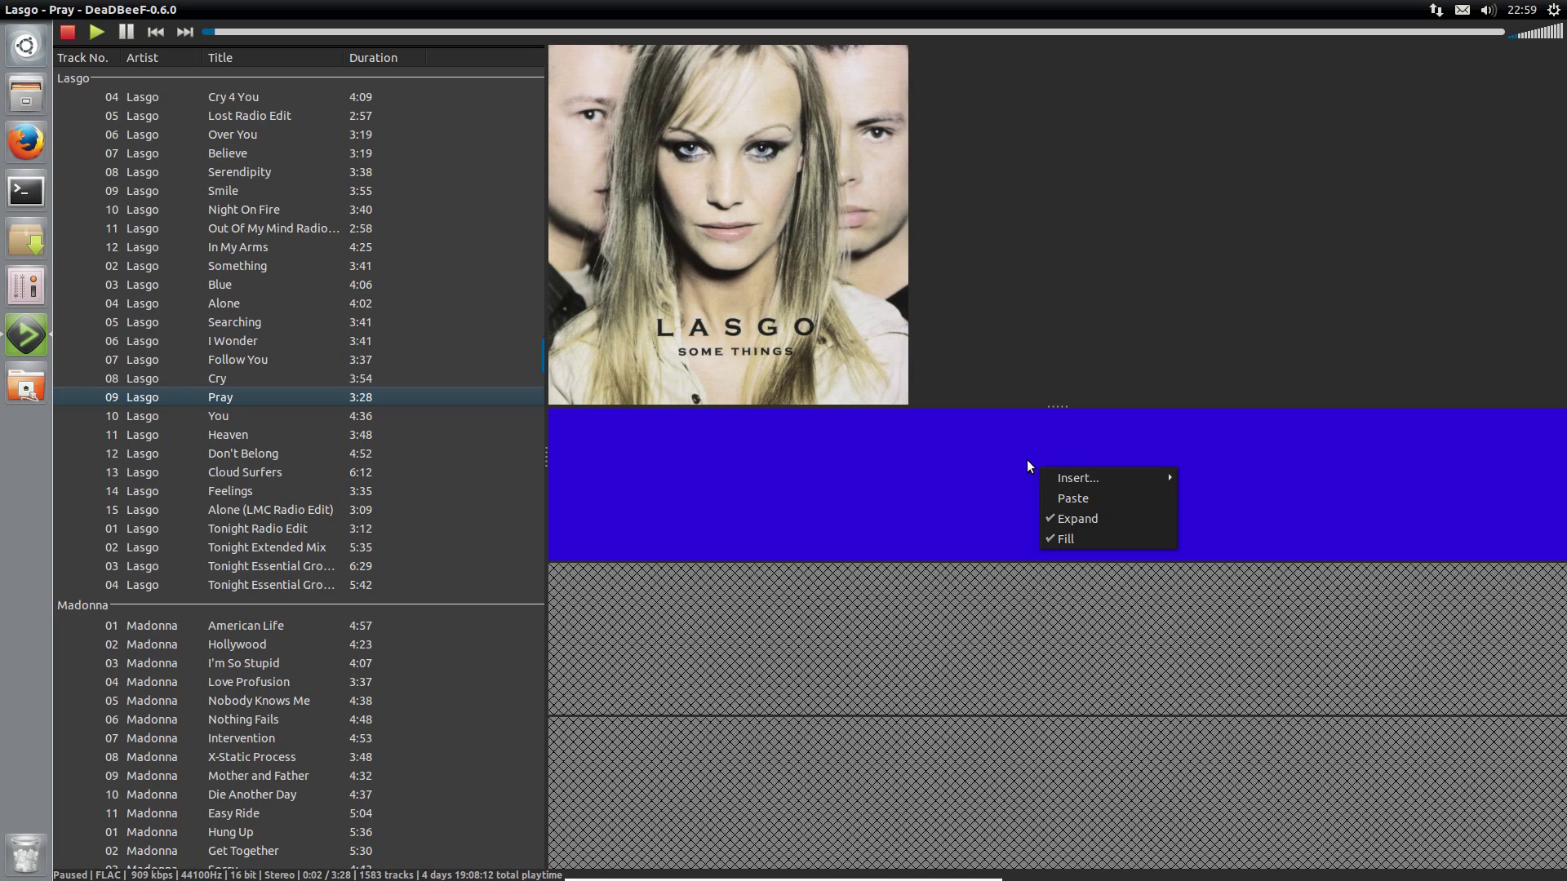
left_click(989, 501)
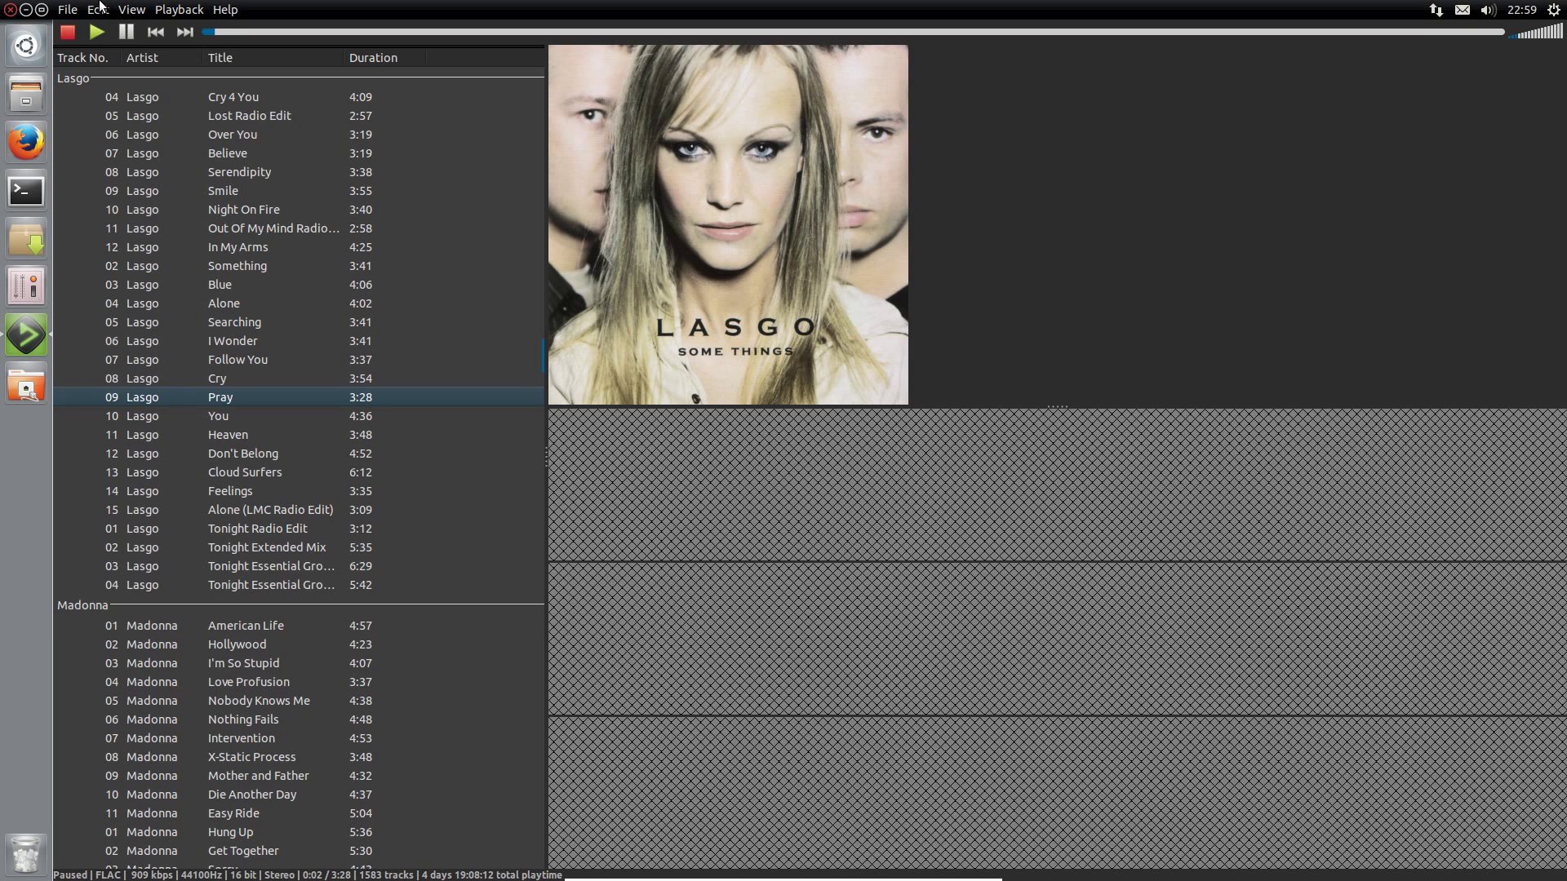
- Turn off Design mode and lower the divider beneath the album art to enlarge its pane
left_click(132, 10)
left_click(157, 73)
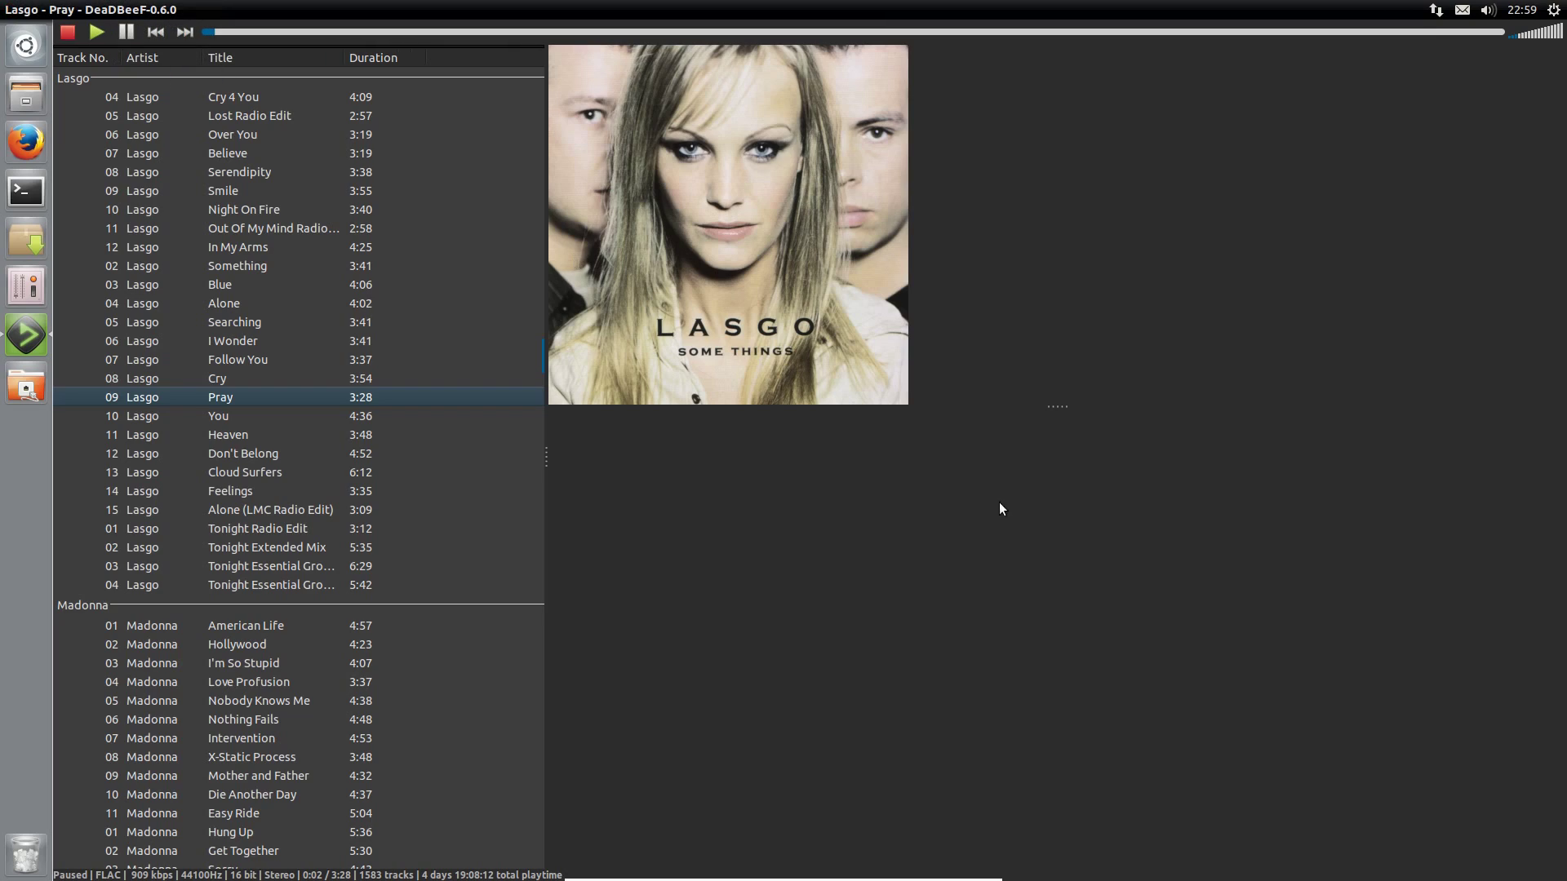
left_click_drag(1060, 406, 1109, 579)
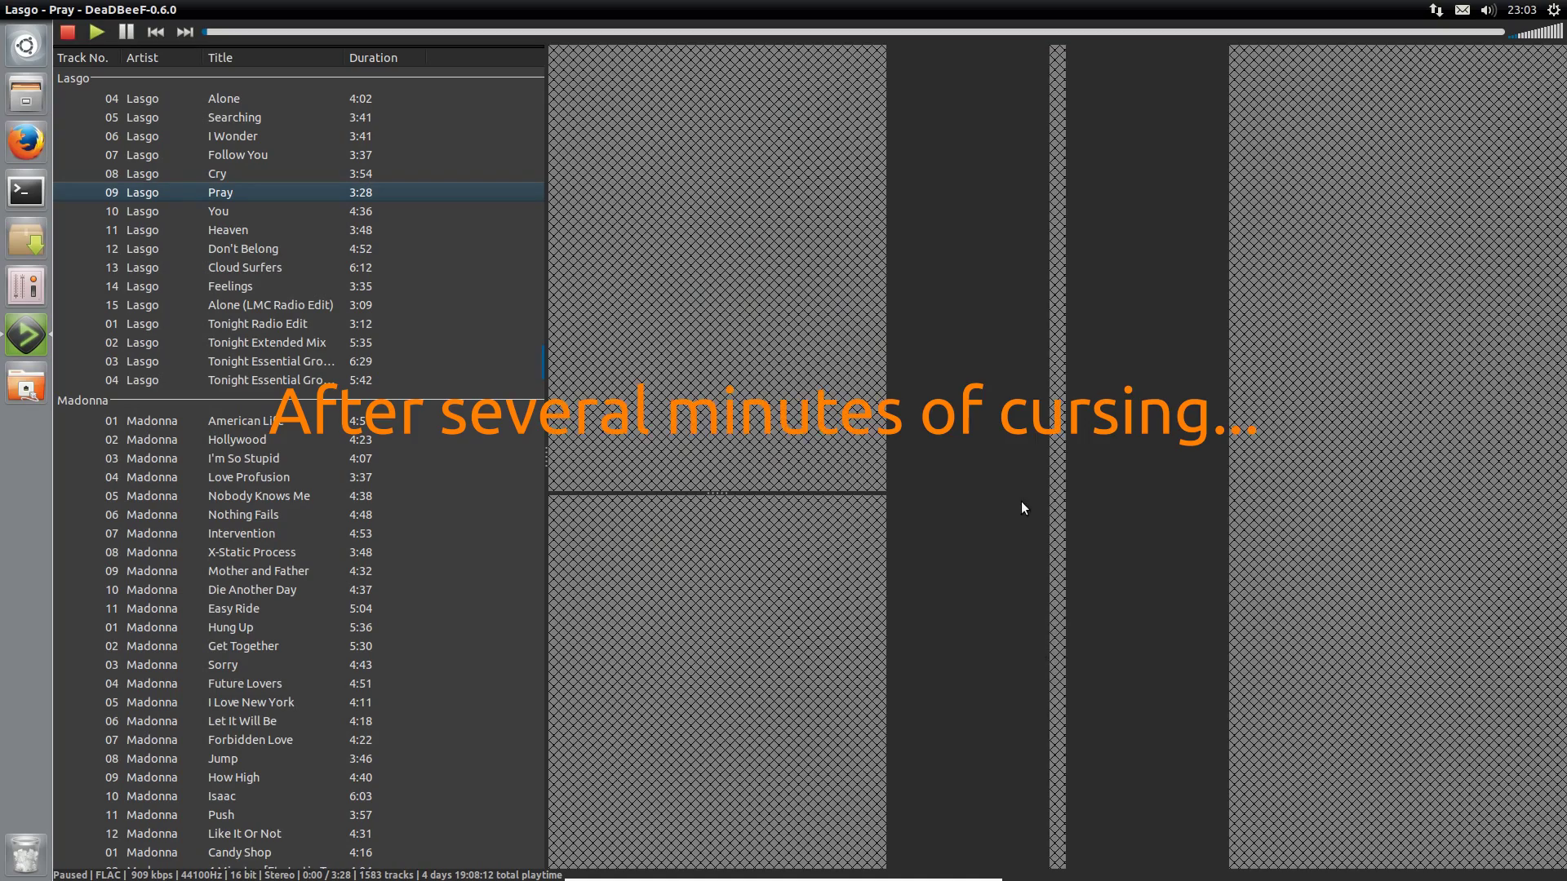
- Delete the box layout beside the playlist and insert a Splitter (top and bottom) in the empty area
right_click(1021, 501)
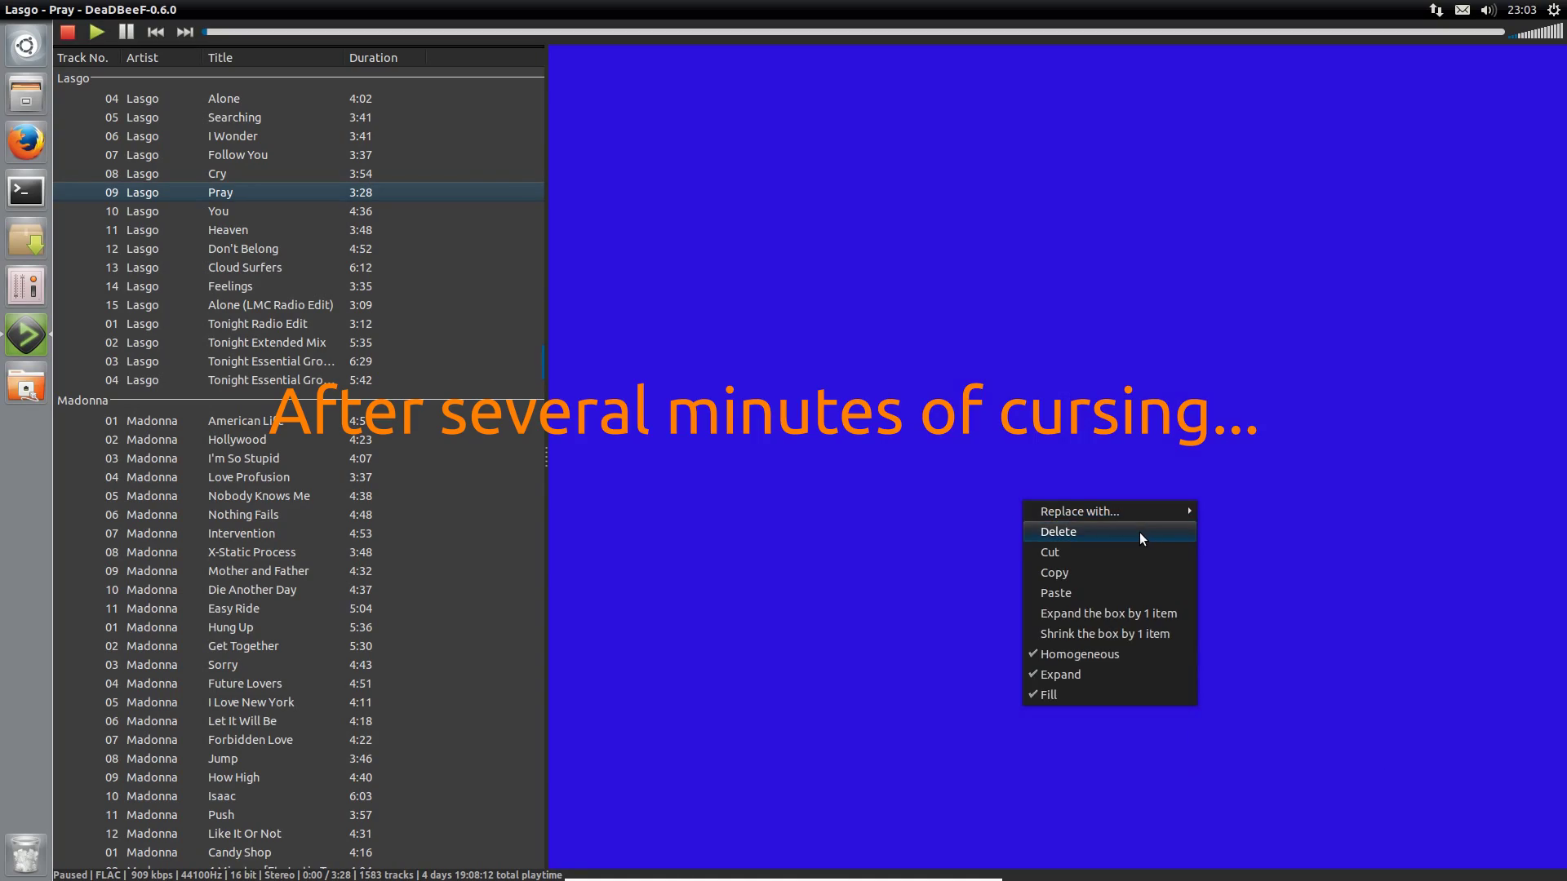
left_click(1139, 532)
right_click(847, 310)
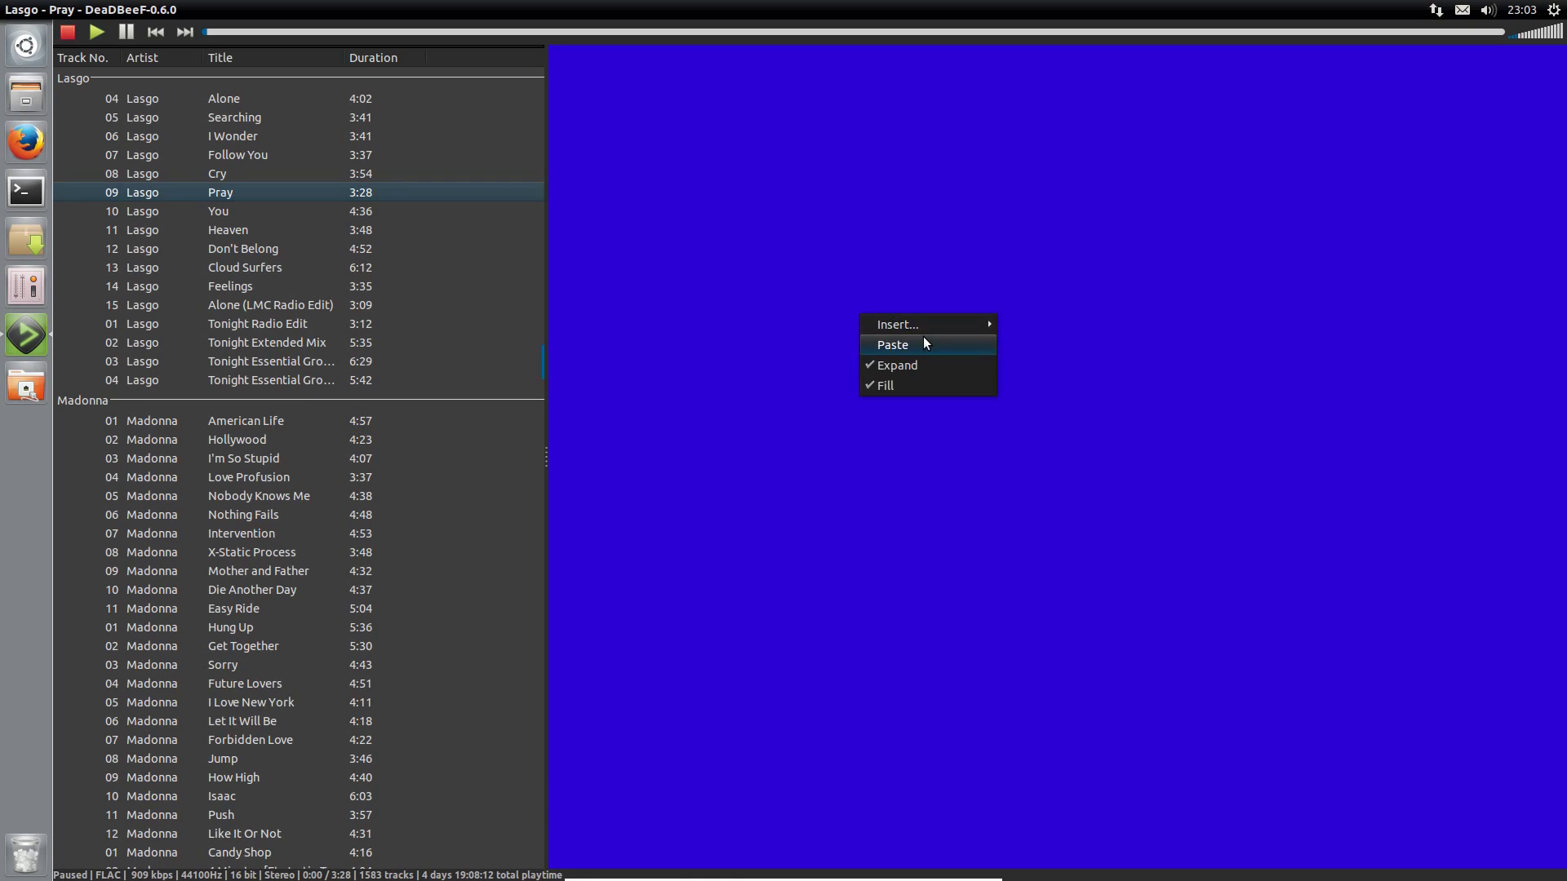
mouse_move(927, 326)
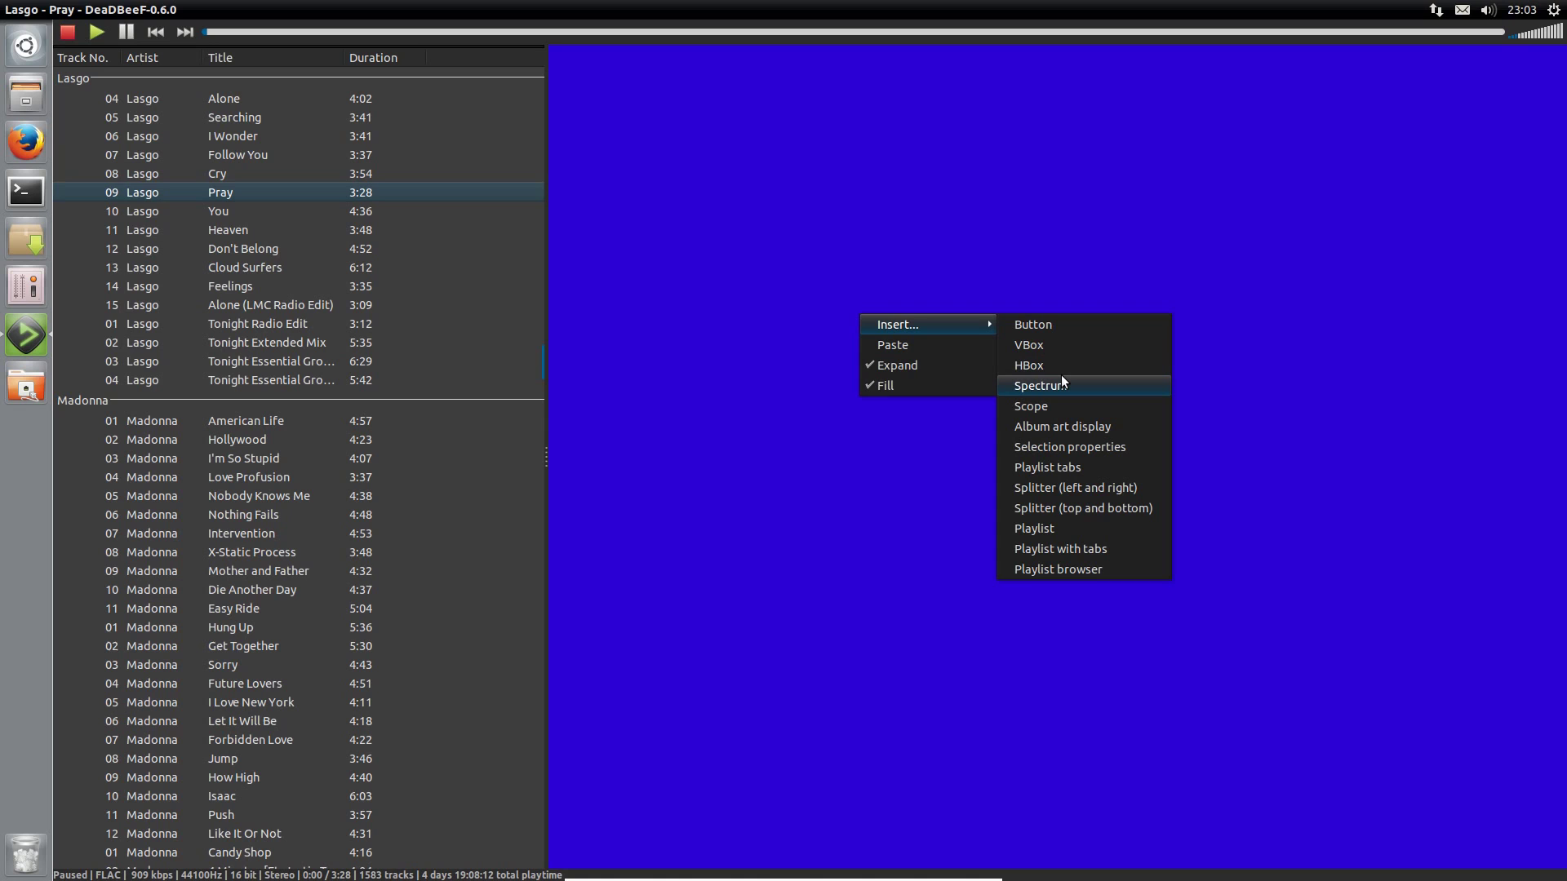
left_click(1105, 506)
- Insert an Album art display into the upper pane of the new splitter
right_click(855, 268)
mouse_move(980, 276)
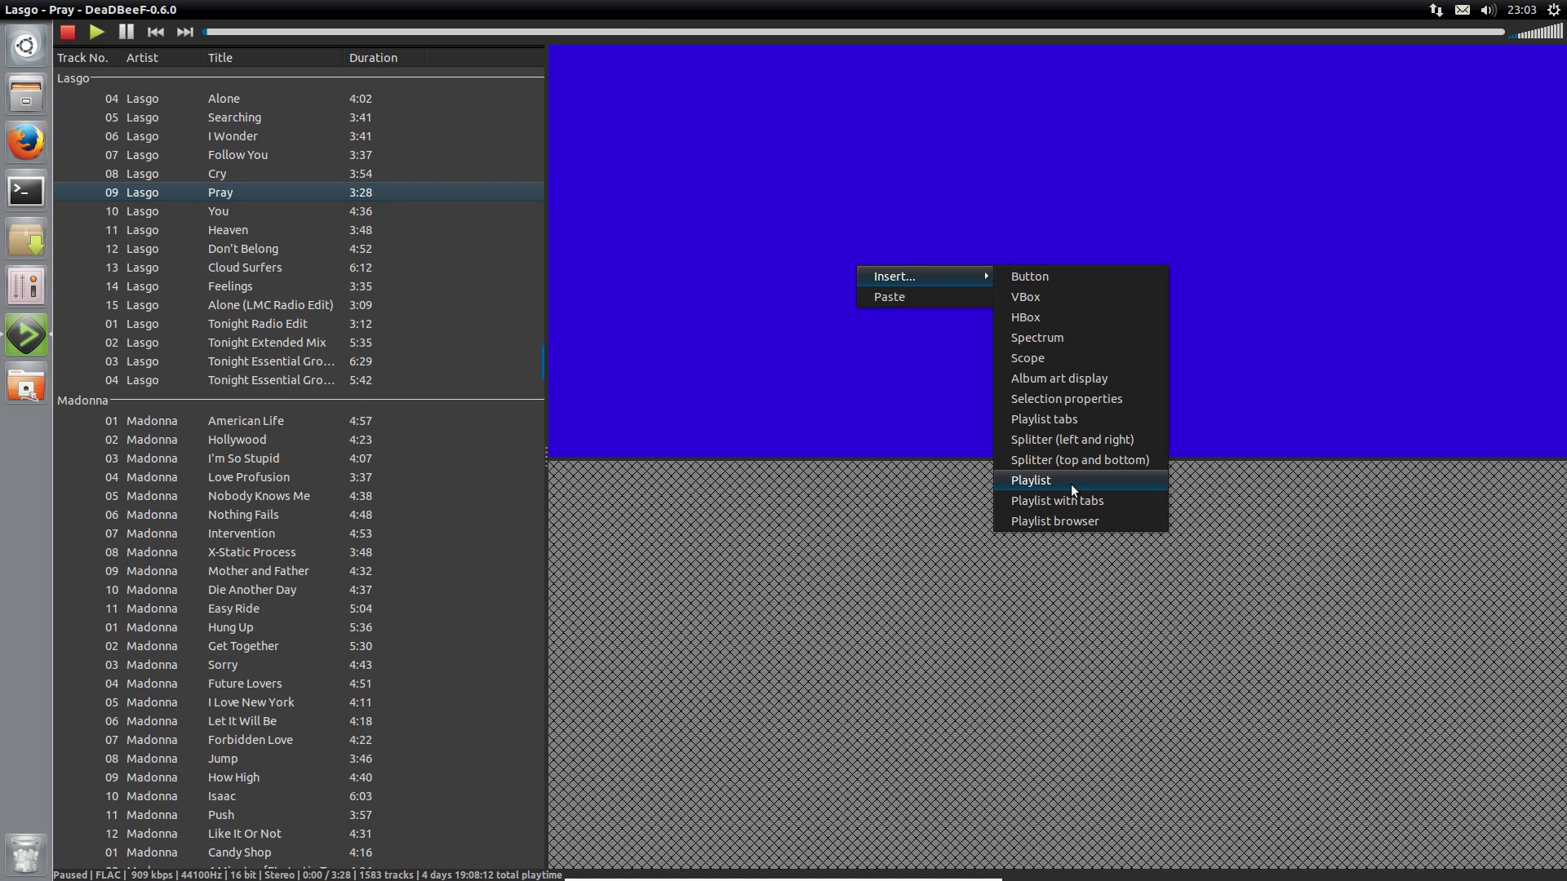
left_click(1069, 377)
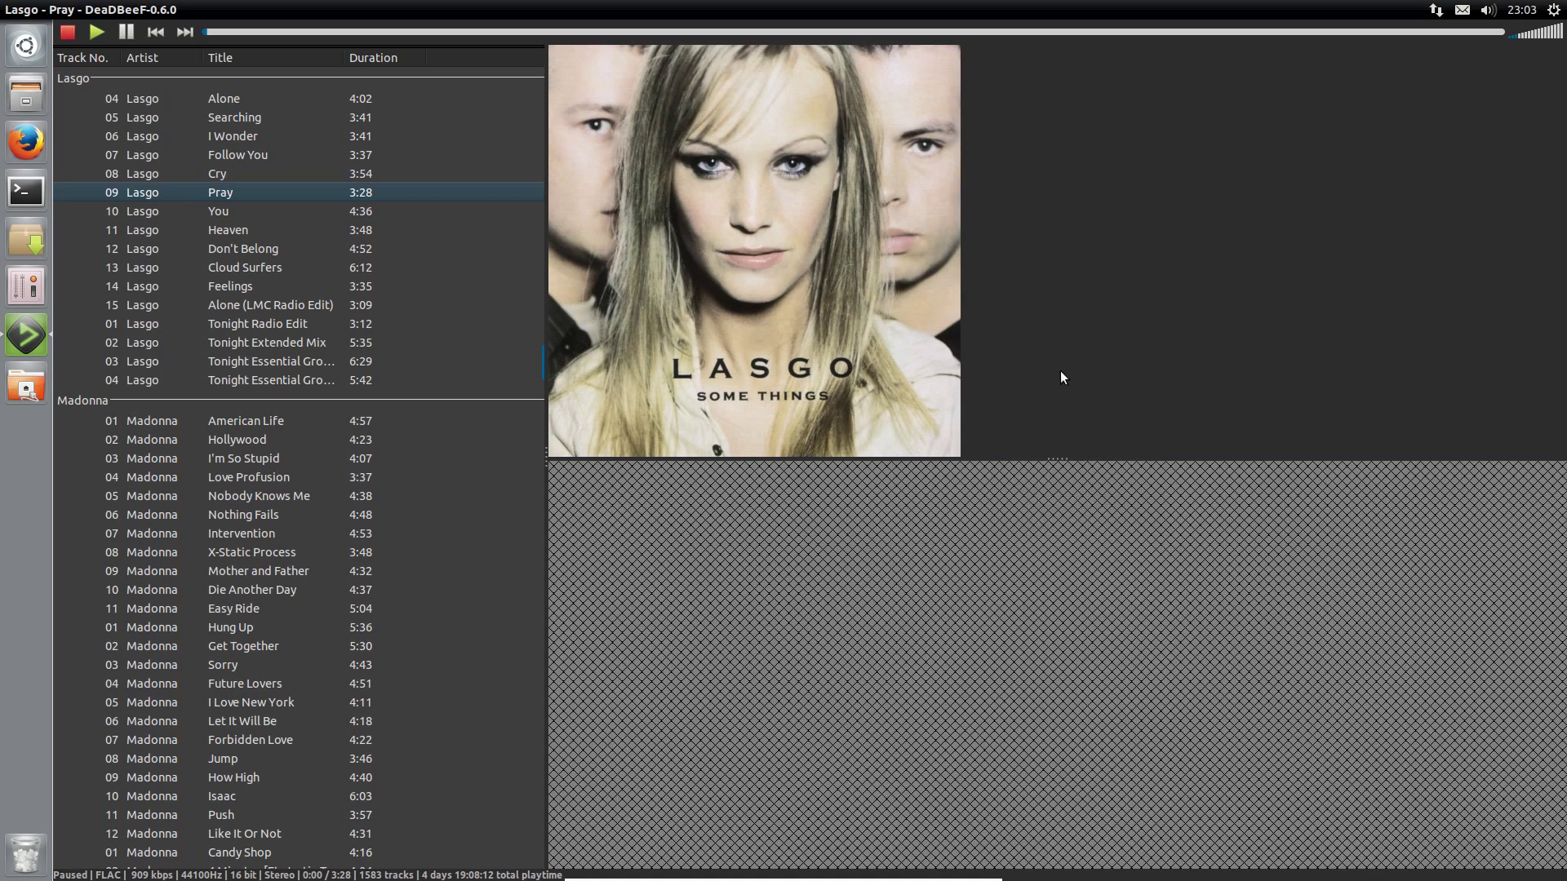
- Insert a Spectrum into the empty lower pane beneath the album art and turn off Design mode
right_click(810, 586)
mouse_move(881, 597)
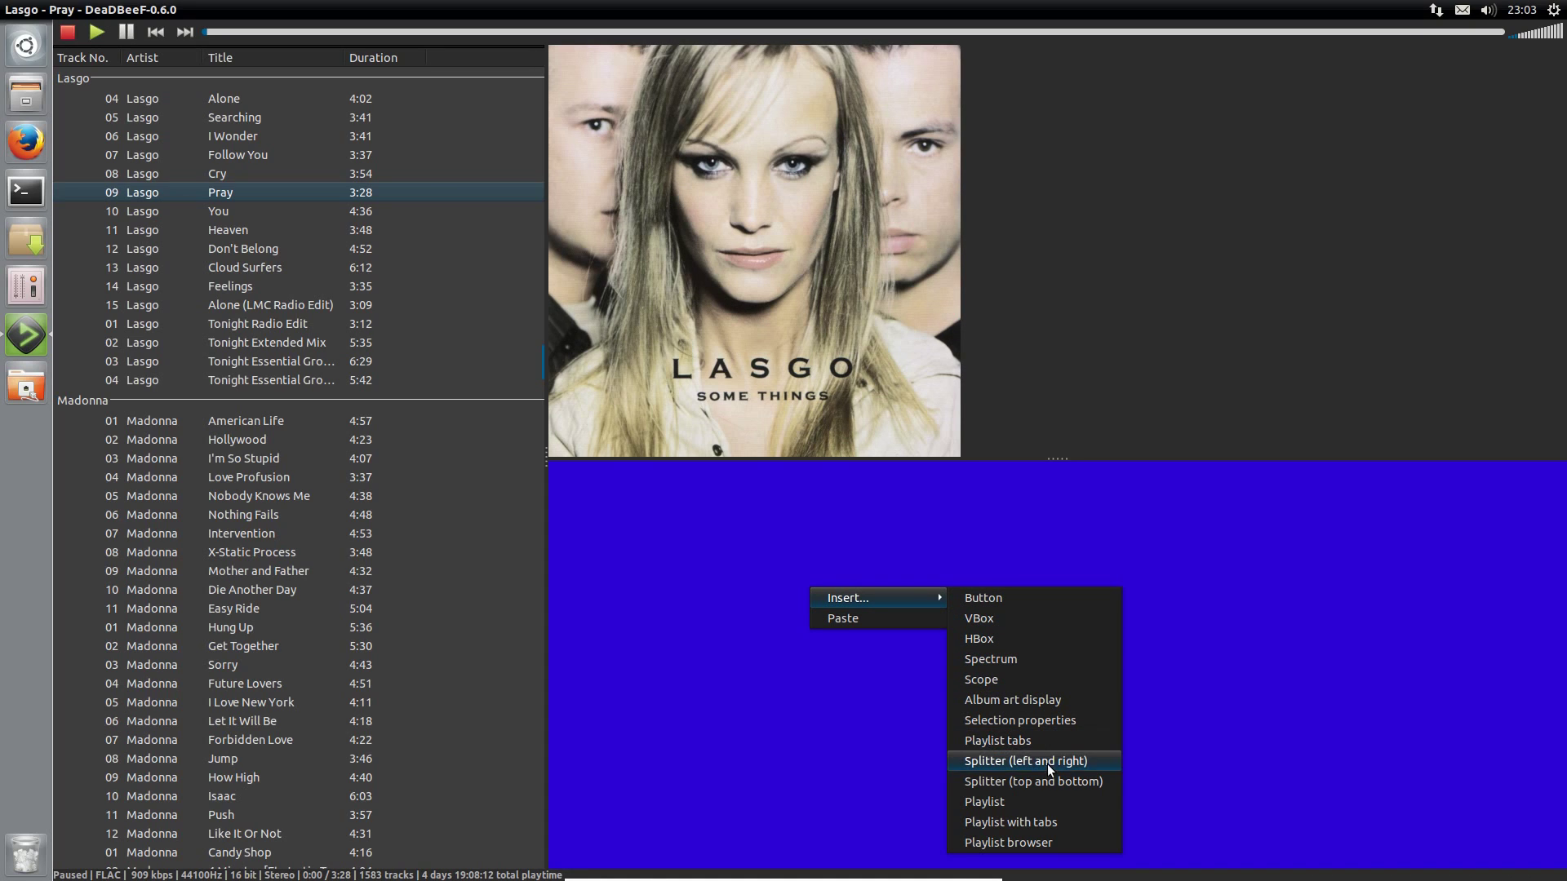
left_click(1020, 654)
left_click(131, 9)
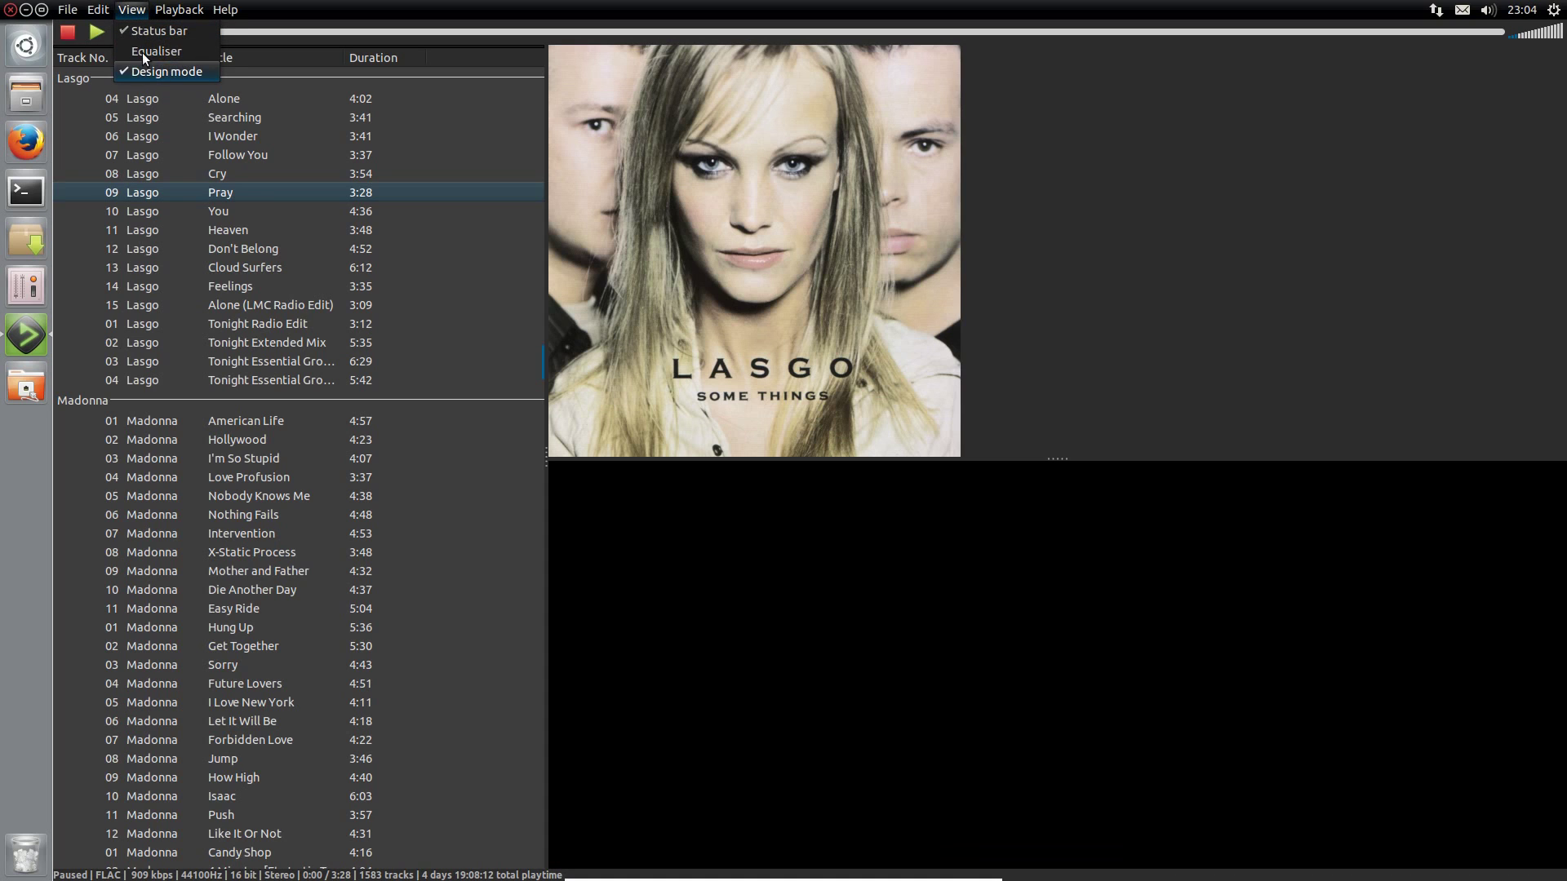
key("Escape")
- Play the current track briefly to run the spectrum display, and pause it again
left_click(127, 33)
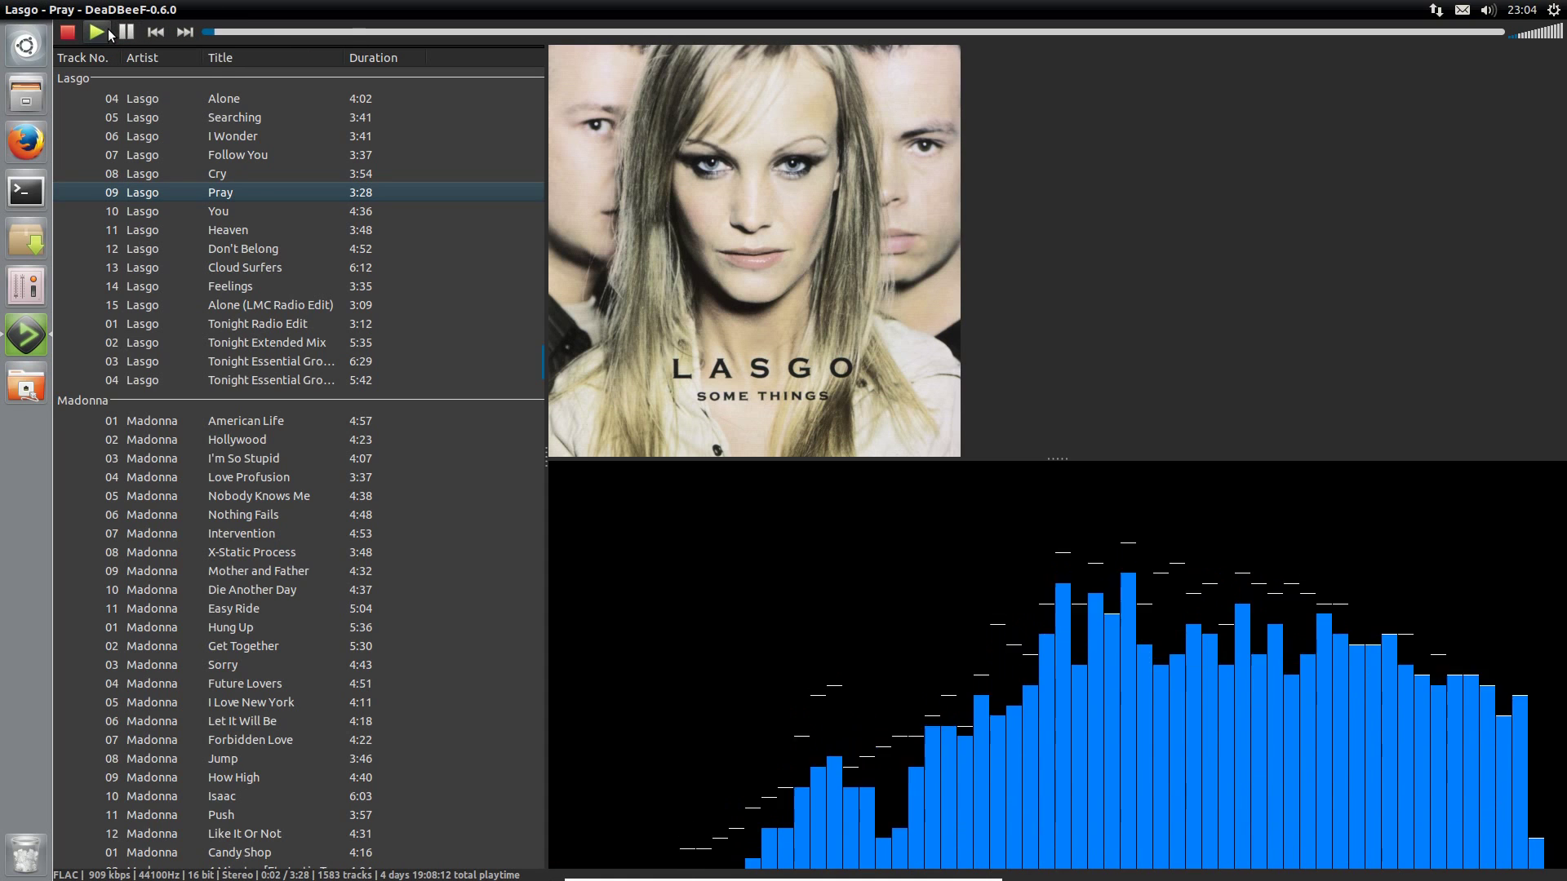
left_click(125, 32)
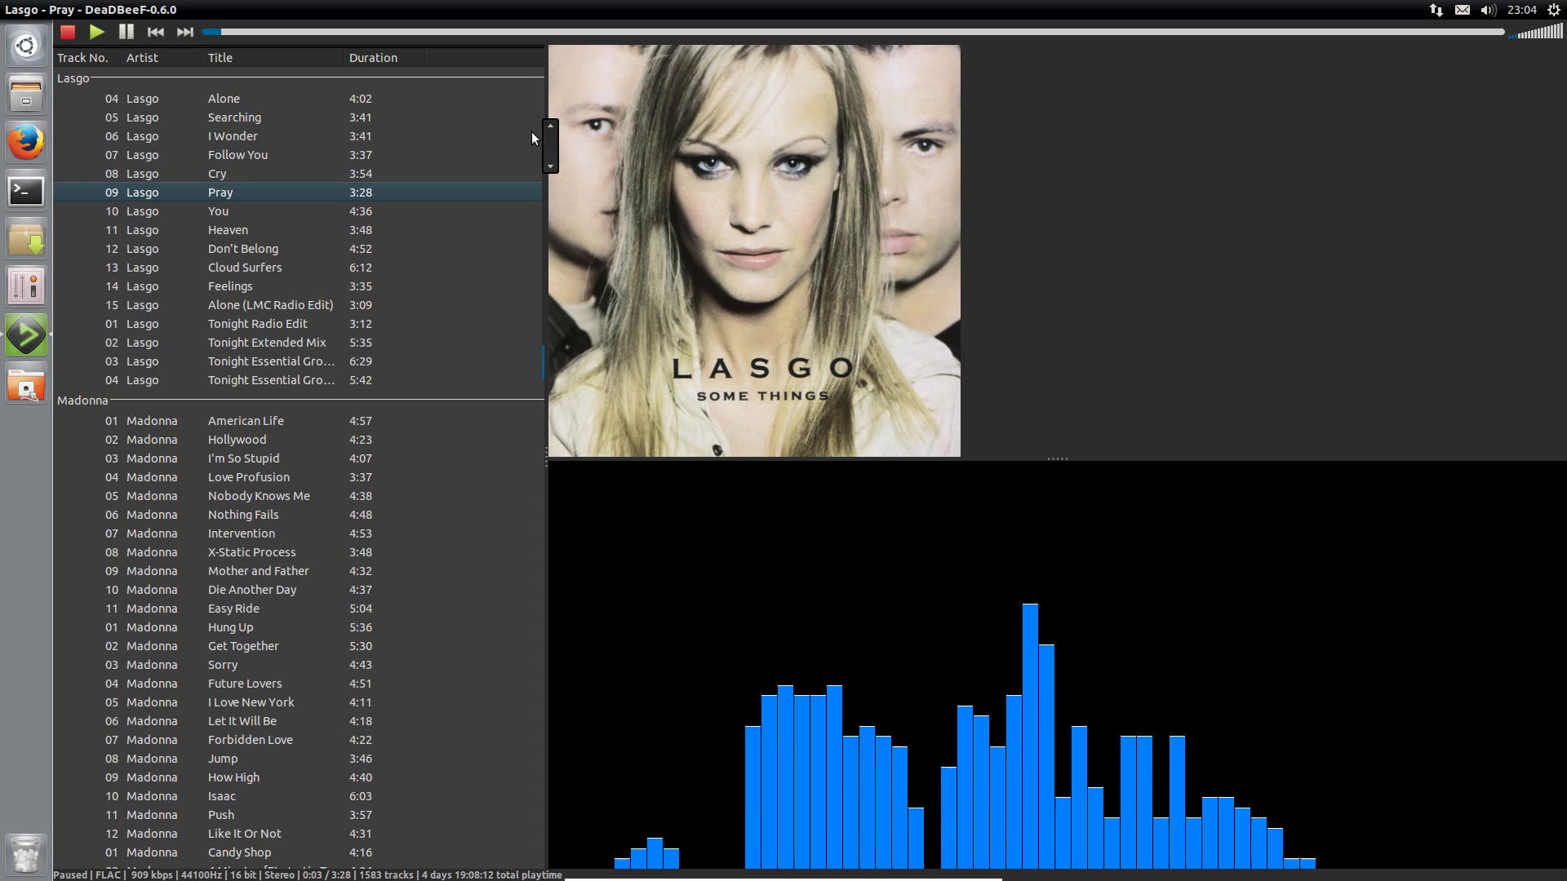
- Widen the playlist pane and add a column of type Album Art to the playlist
scroll(555, 351, "down", 5)
left_click_drag(555, 350, 670, 295)
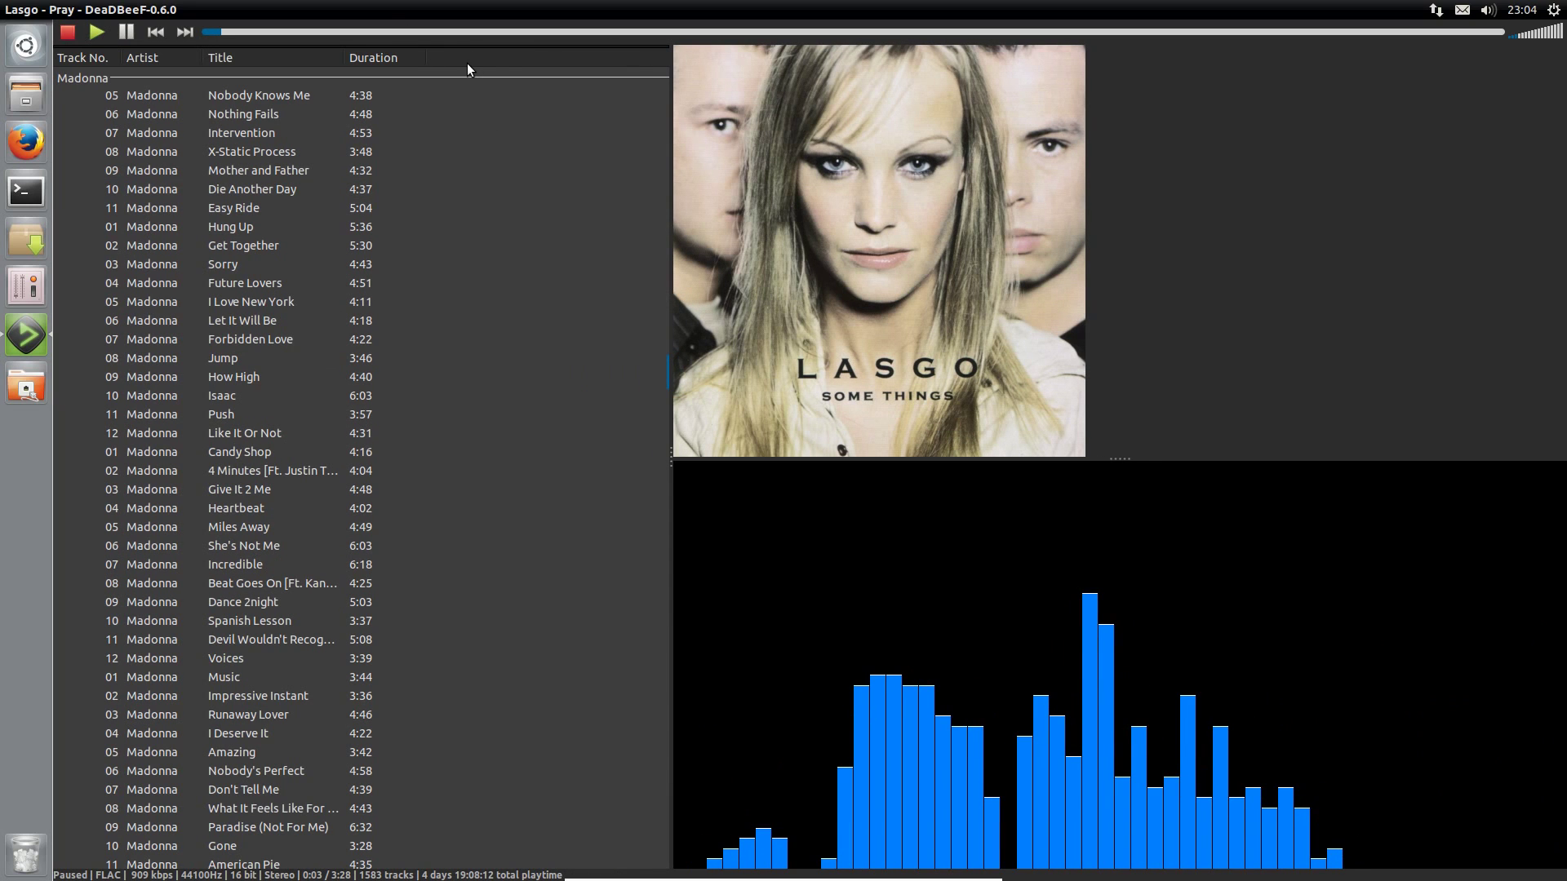
right_click(467, 68)
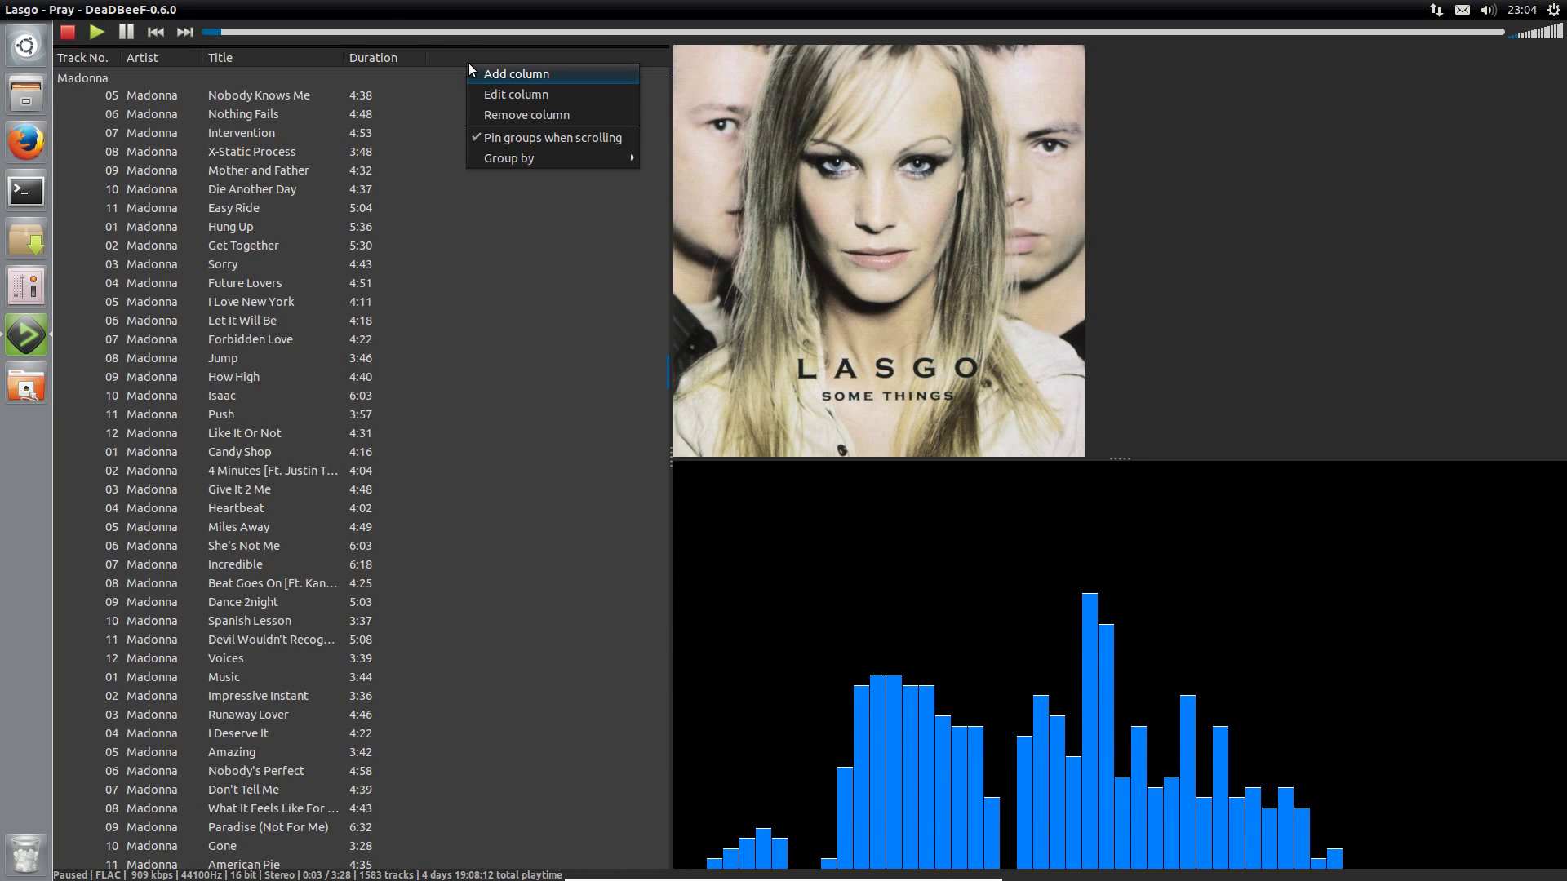
left_click(516, 74)
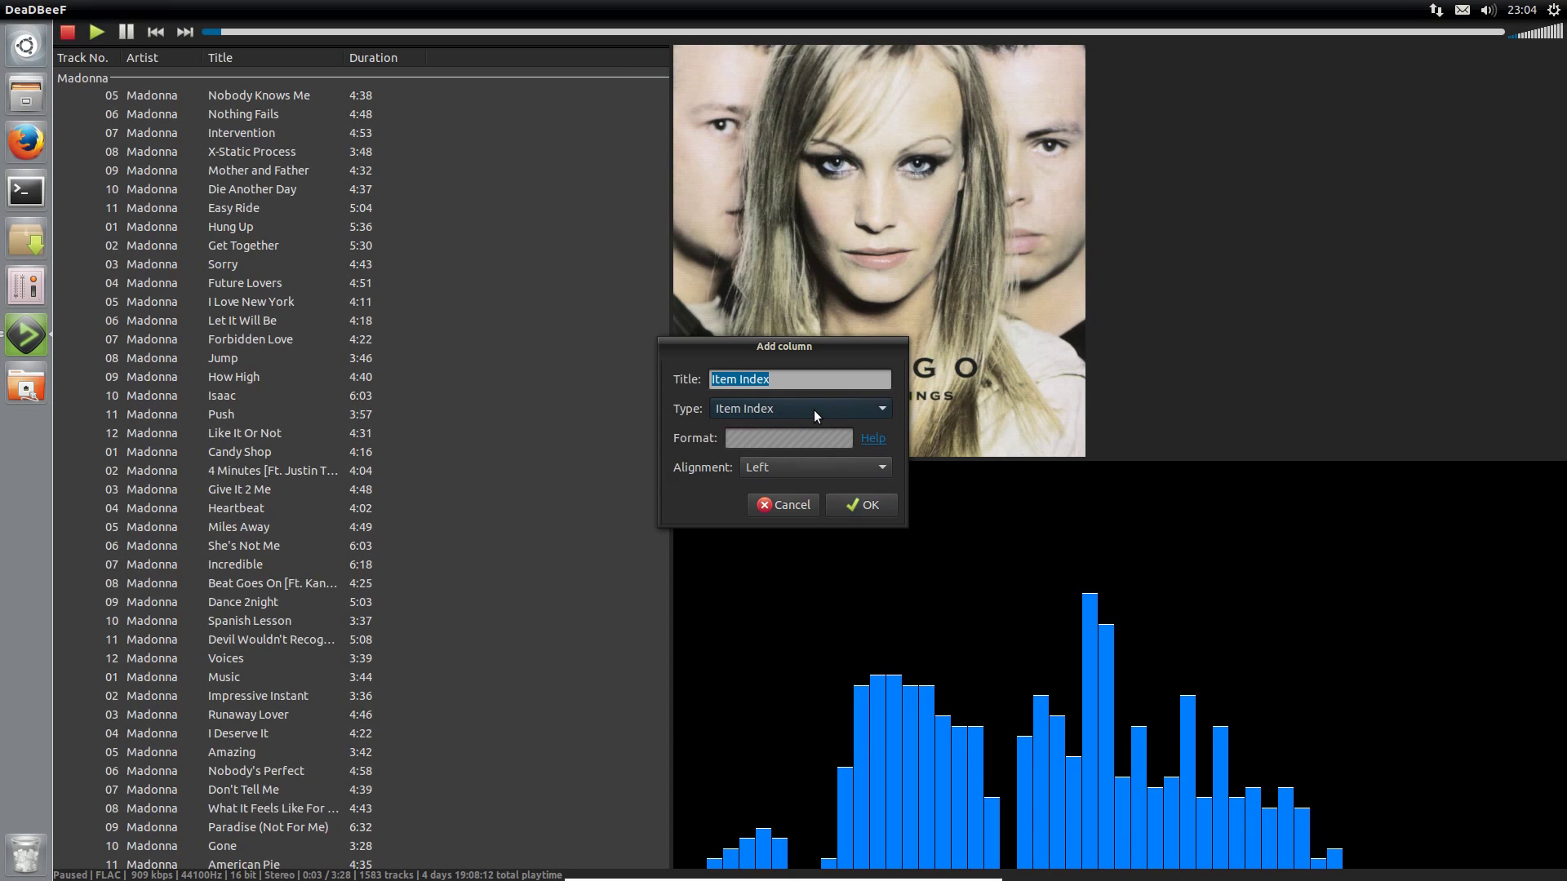
left_click(858, 409)
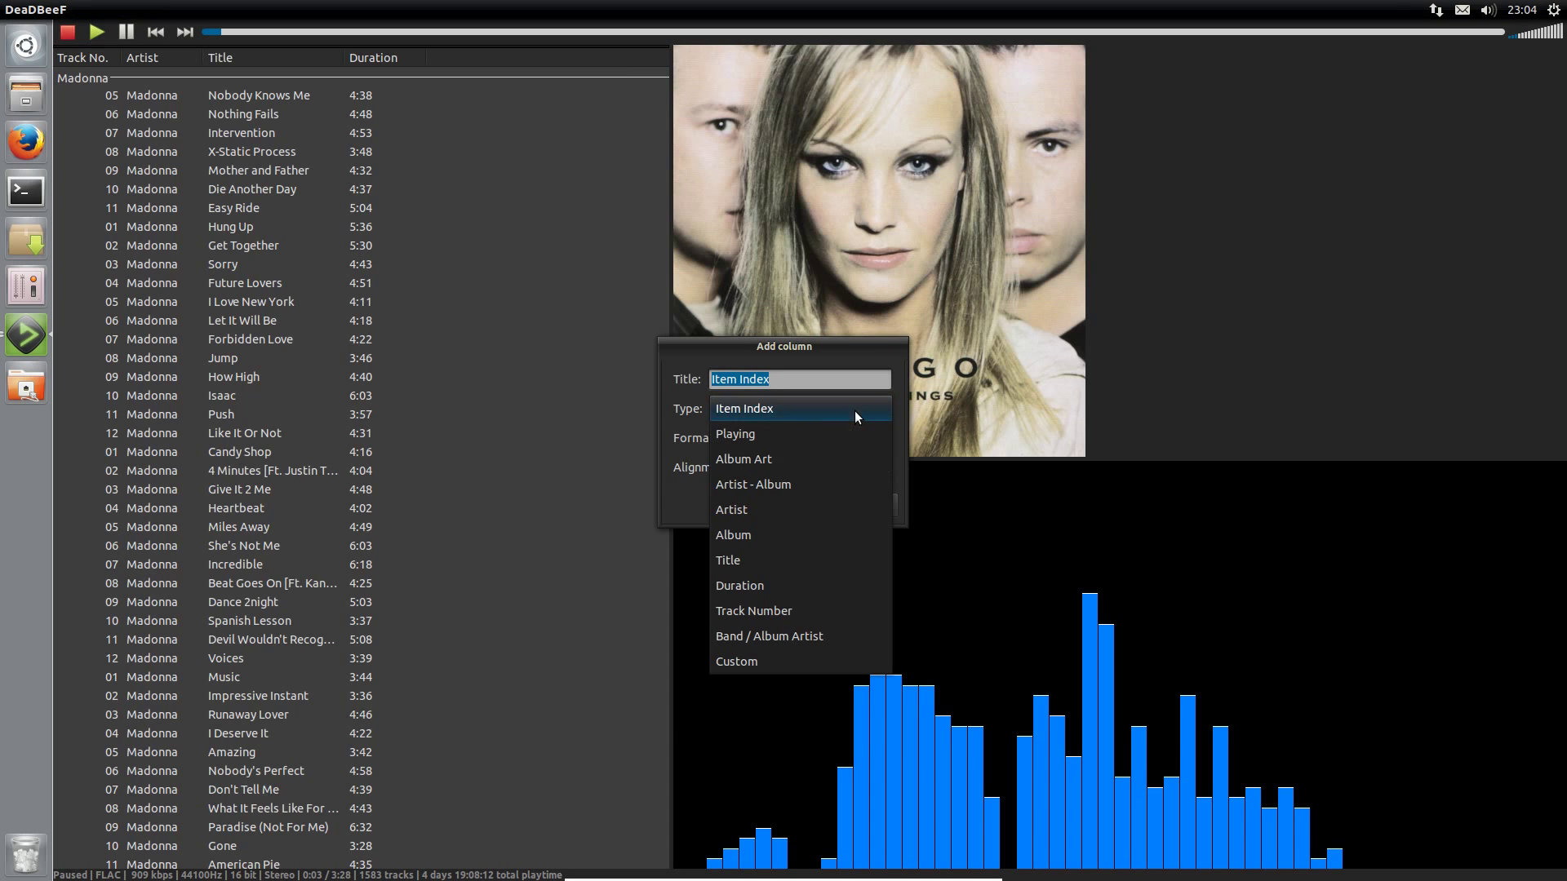
left_click(847, 459)
key("Return")
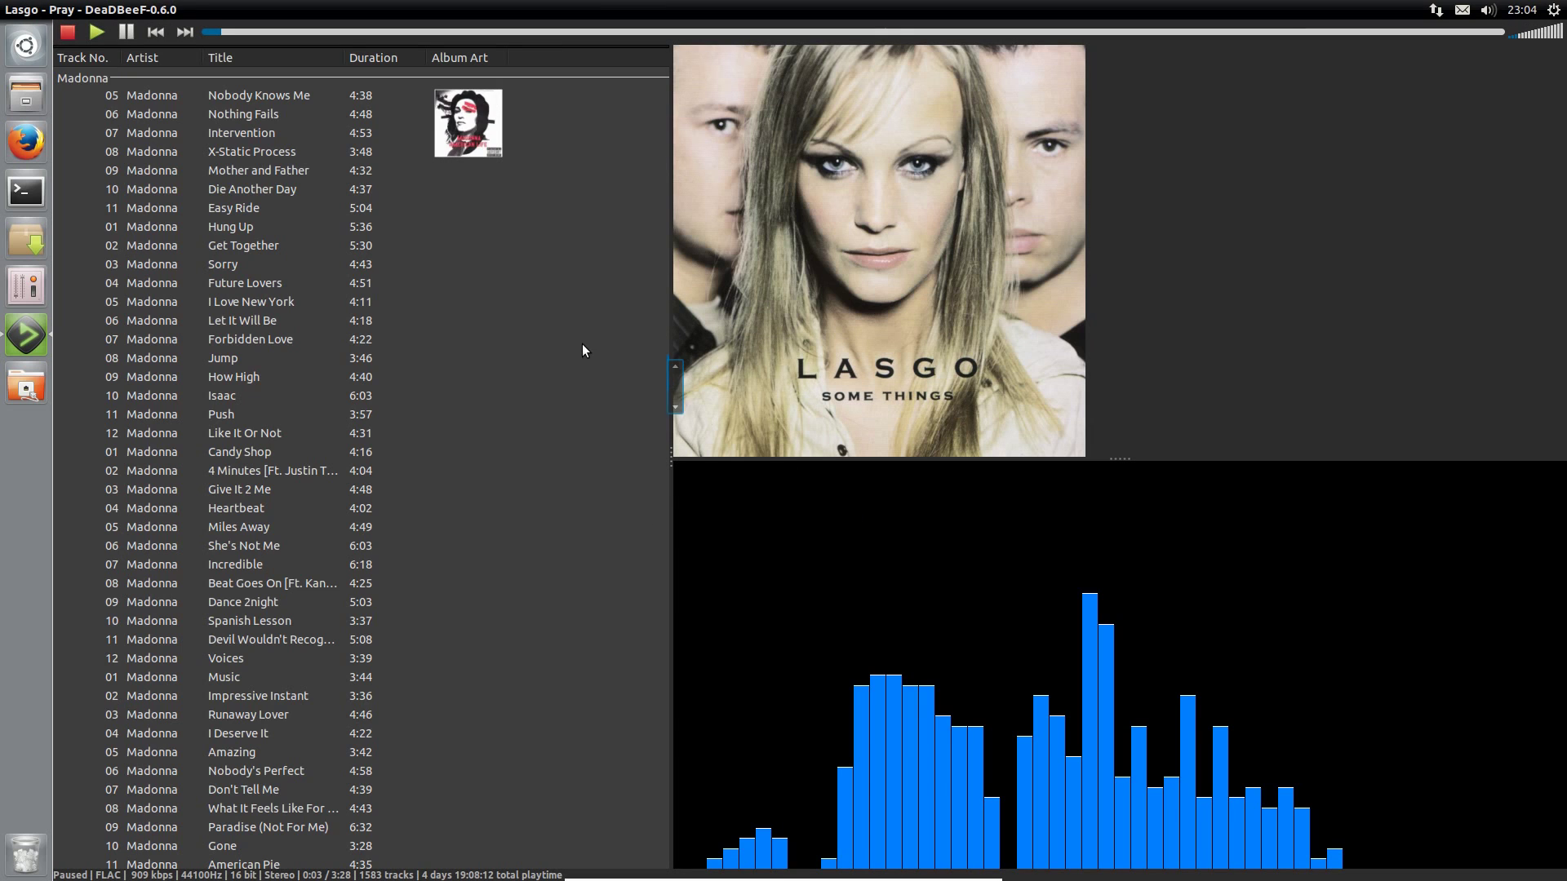
- Widen the Album Art column to enlarge the covers and browse back up the playlist to the Inna and Holly Valance tracks
scroll(527, 267, "up", 4)
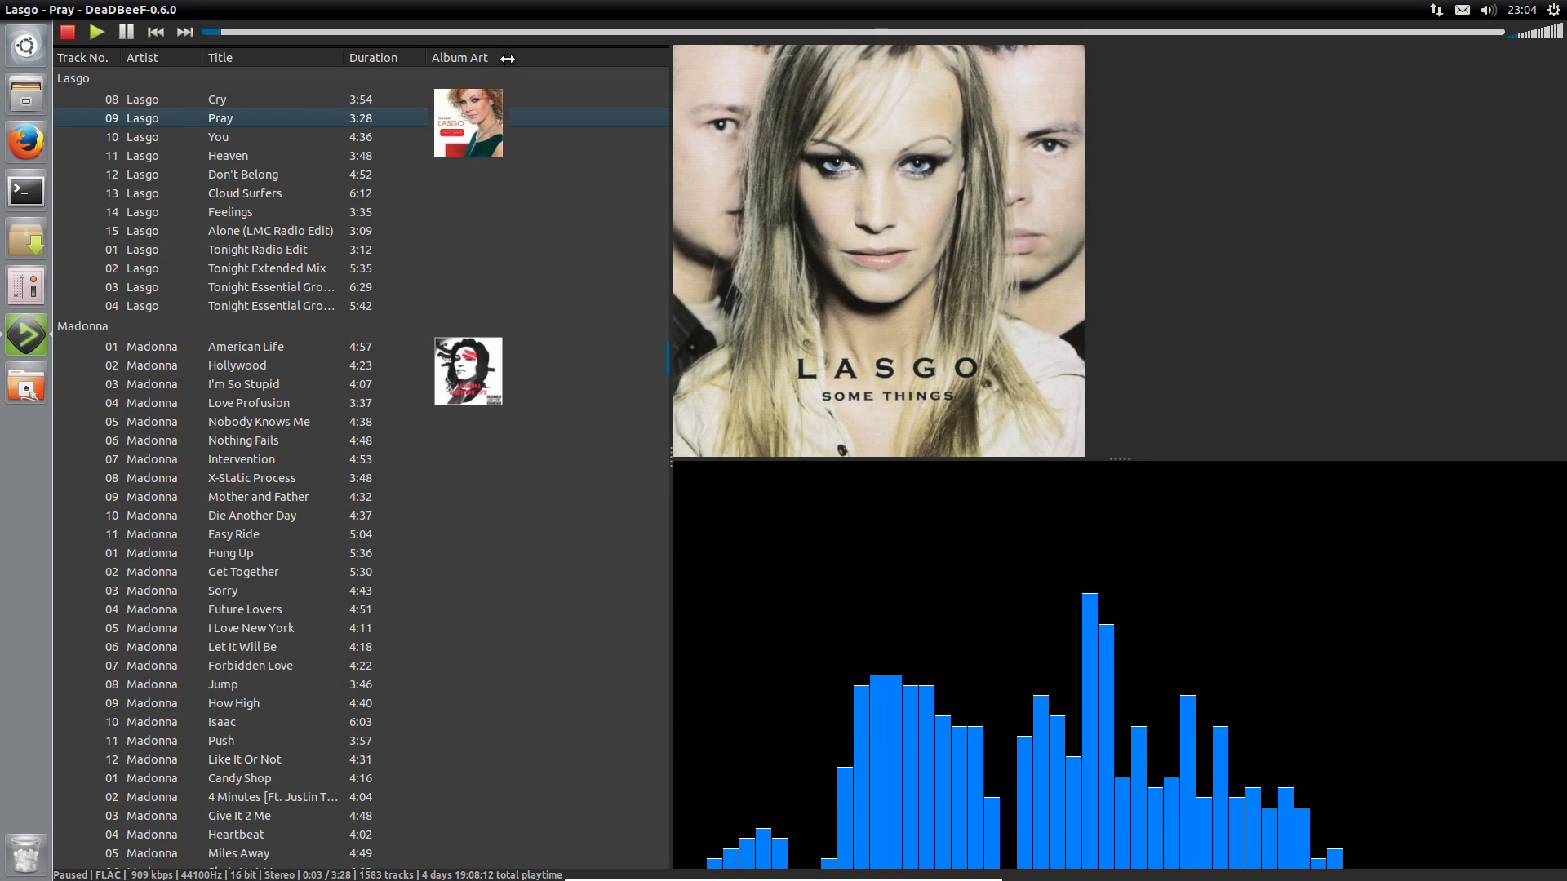
left_click_drag(507, 59, 651, 69)
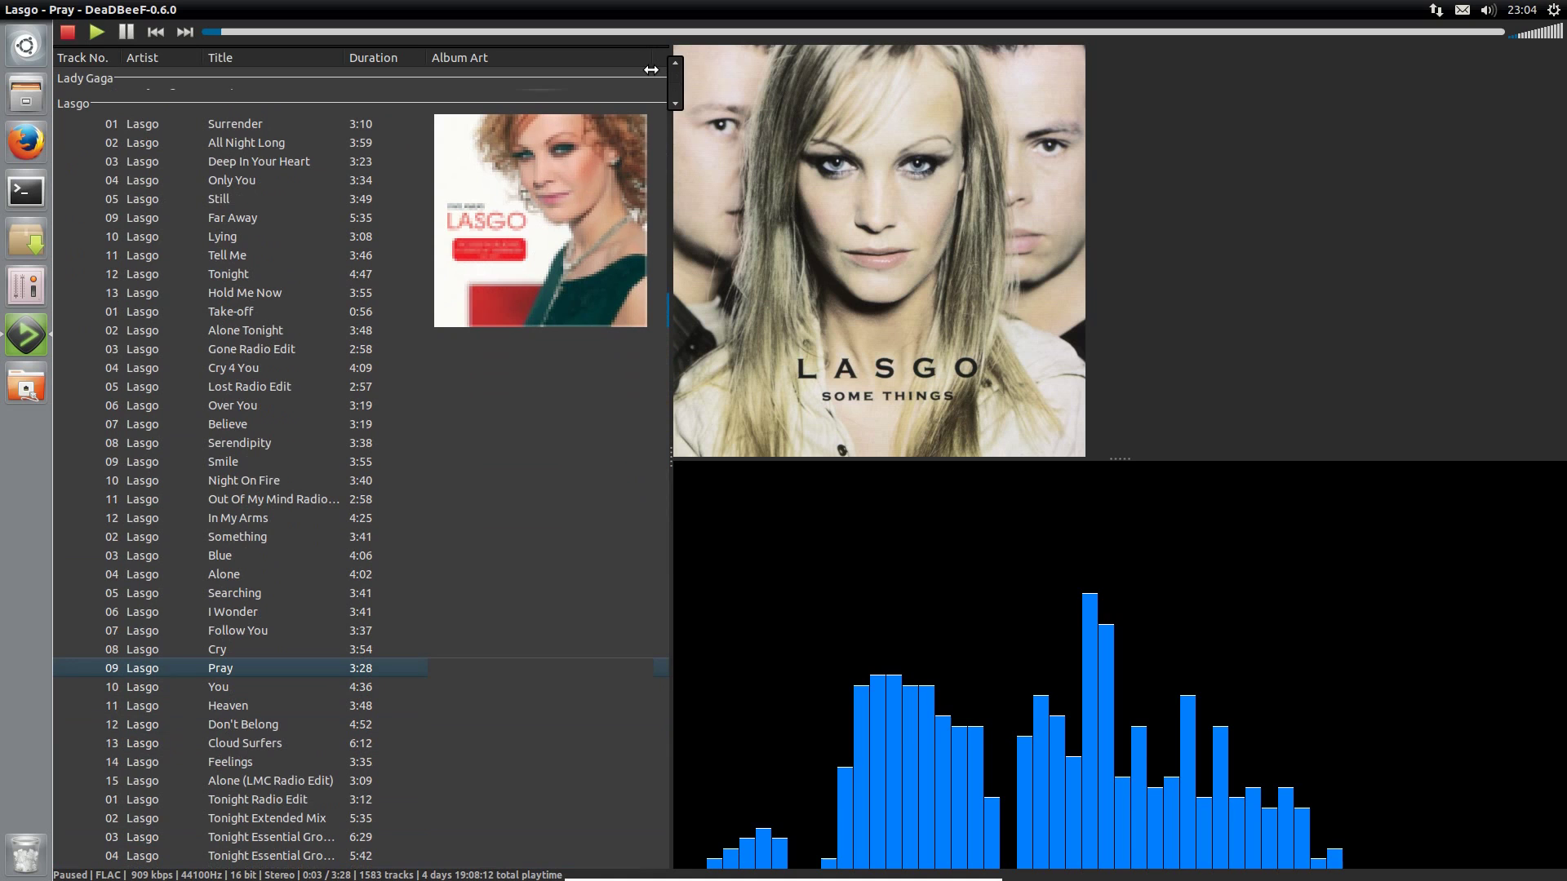
scroll(386, 379, "up", 5)
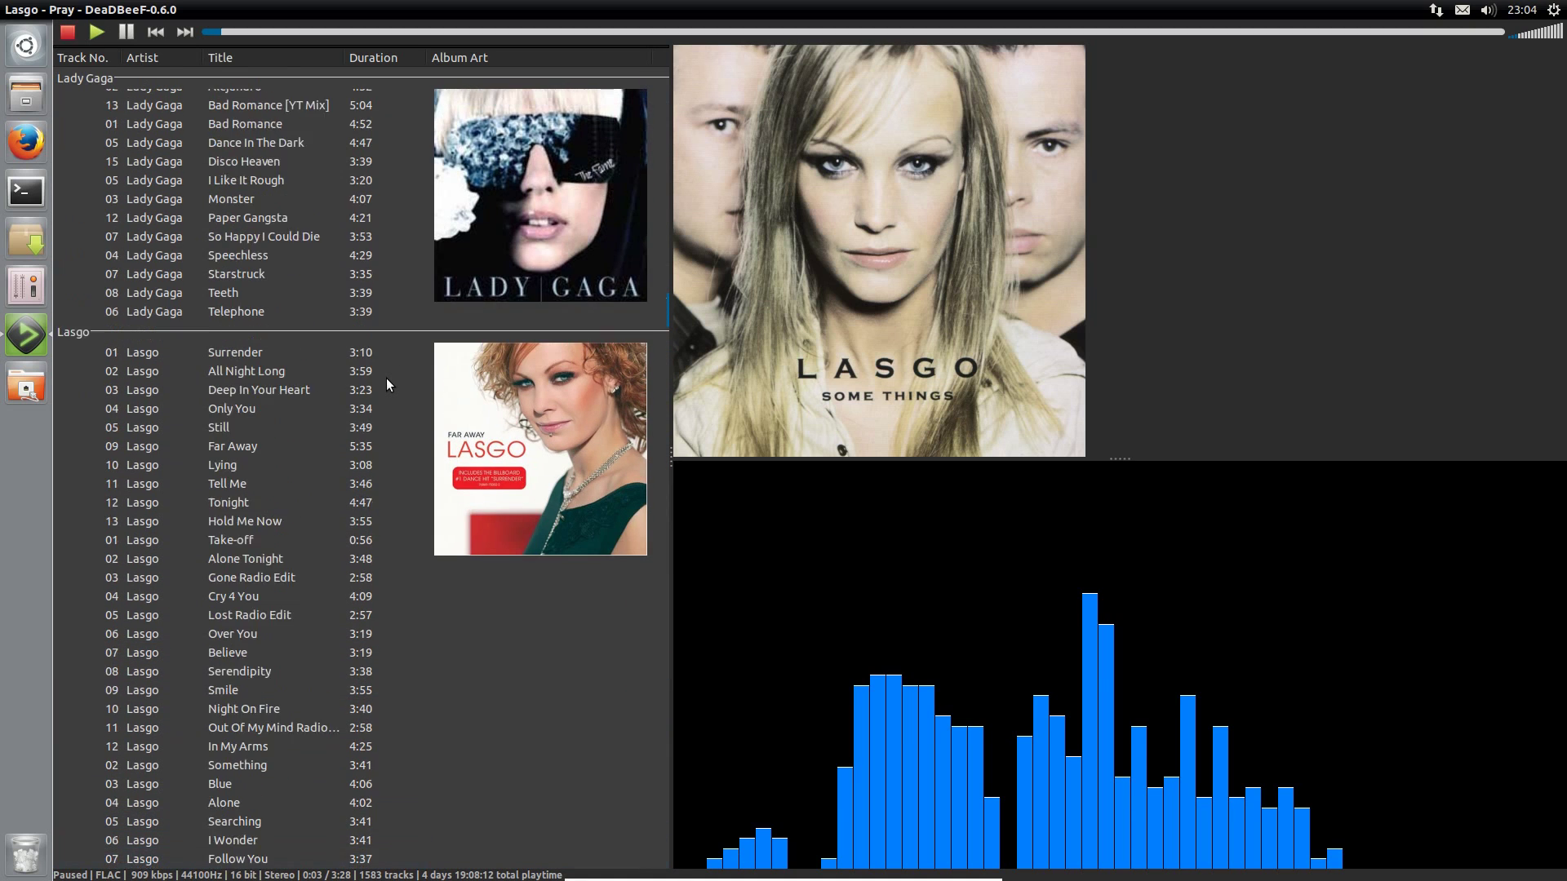
scroll(387, 384, "up", 12)
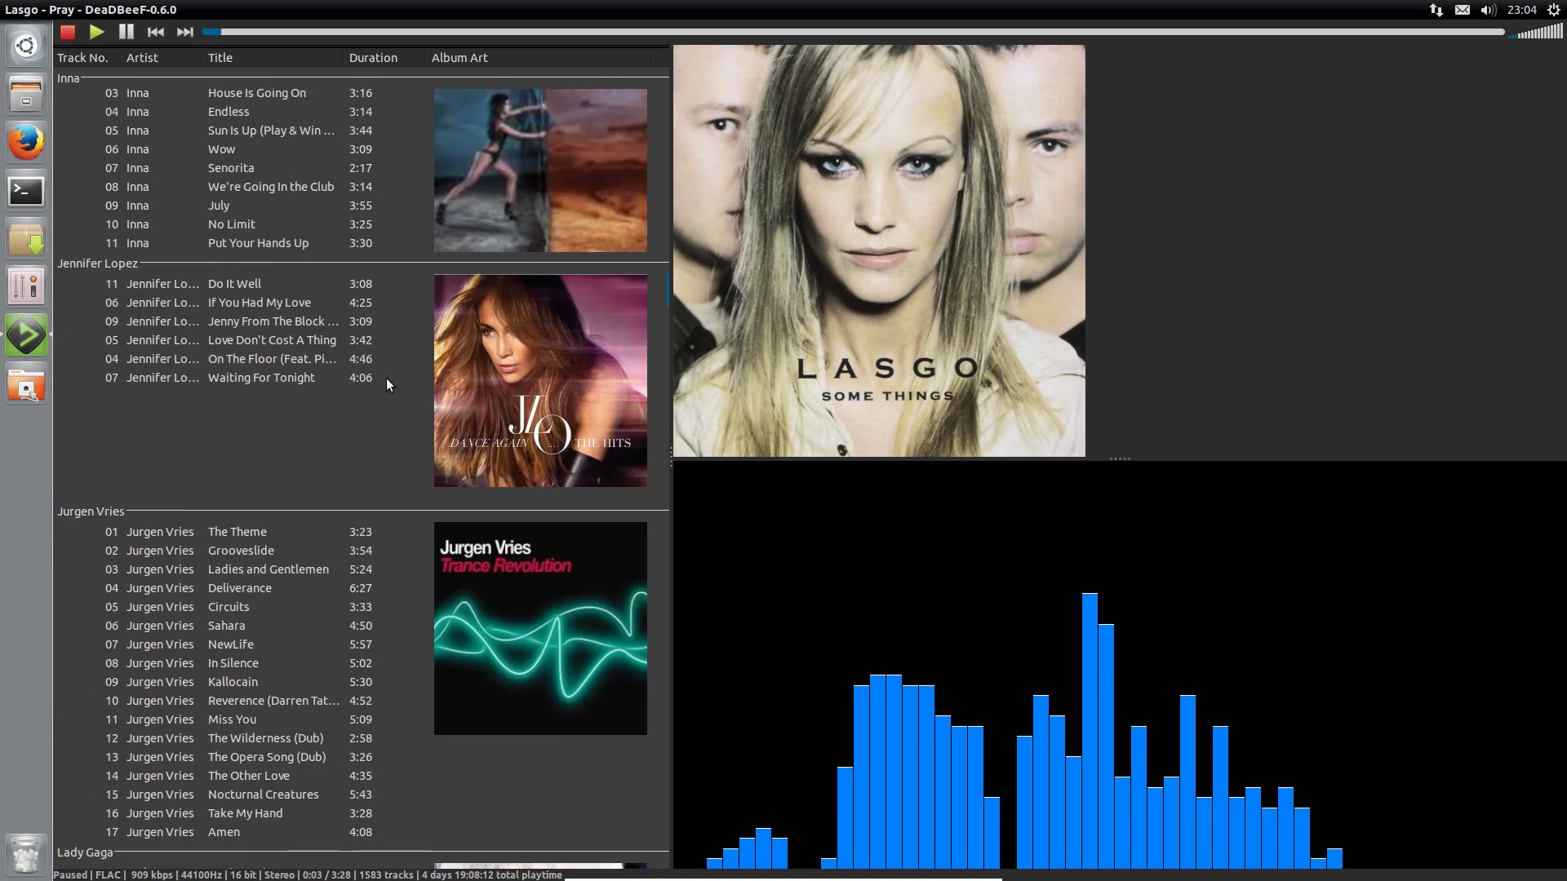
scroll(387, 384, "up", 2)
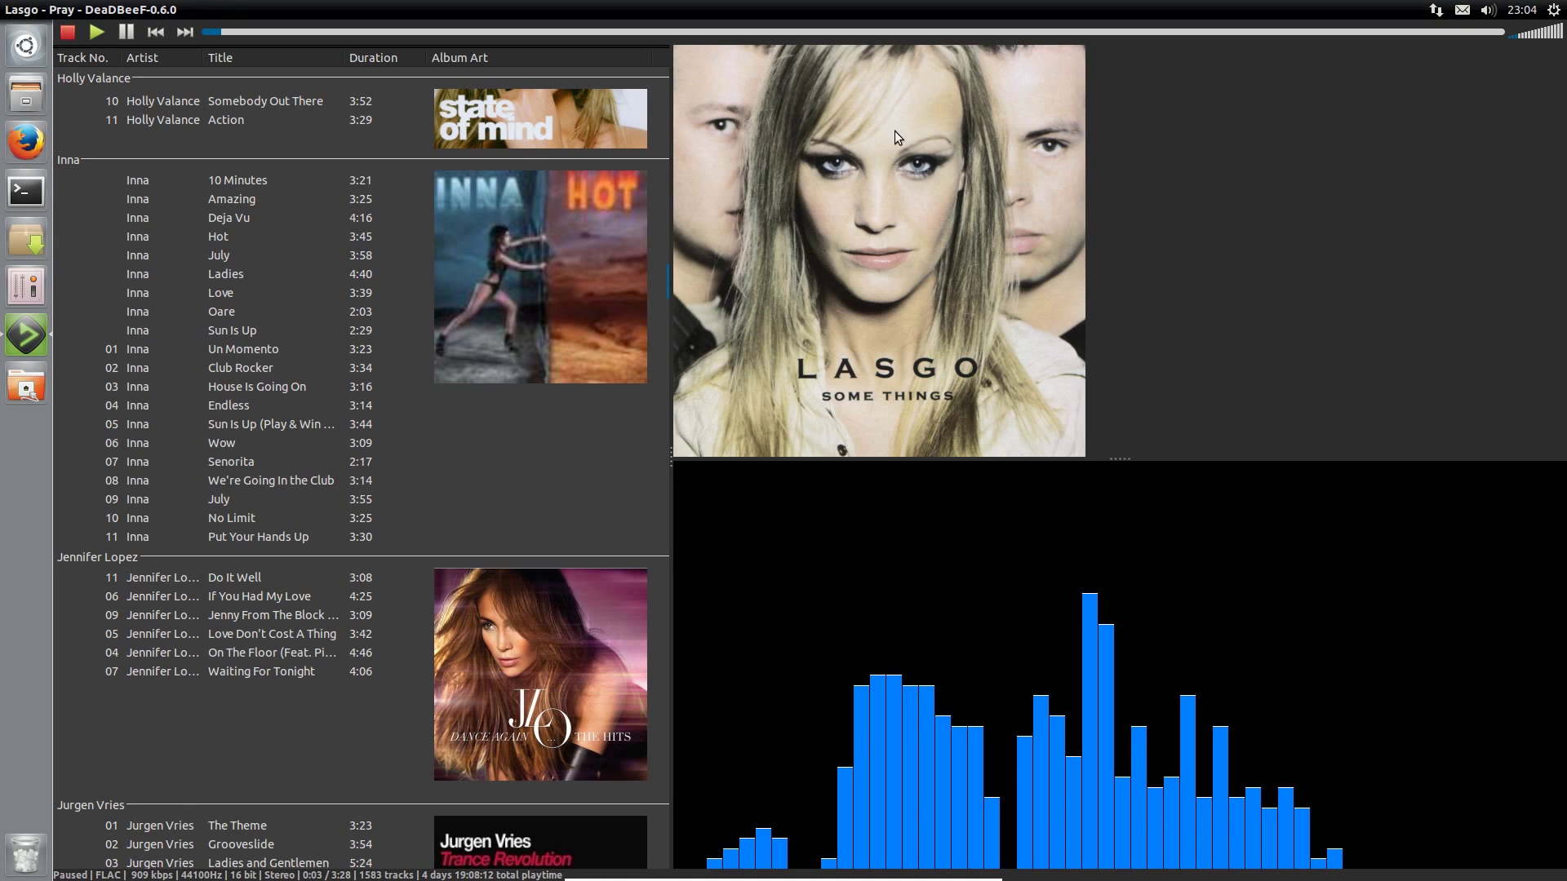
- Seek the paused track to about 0:51 and look over the playback order and looping options
left_click(521, 32)
left_click(169, 8)
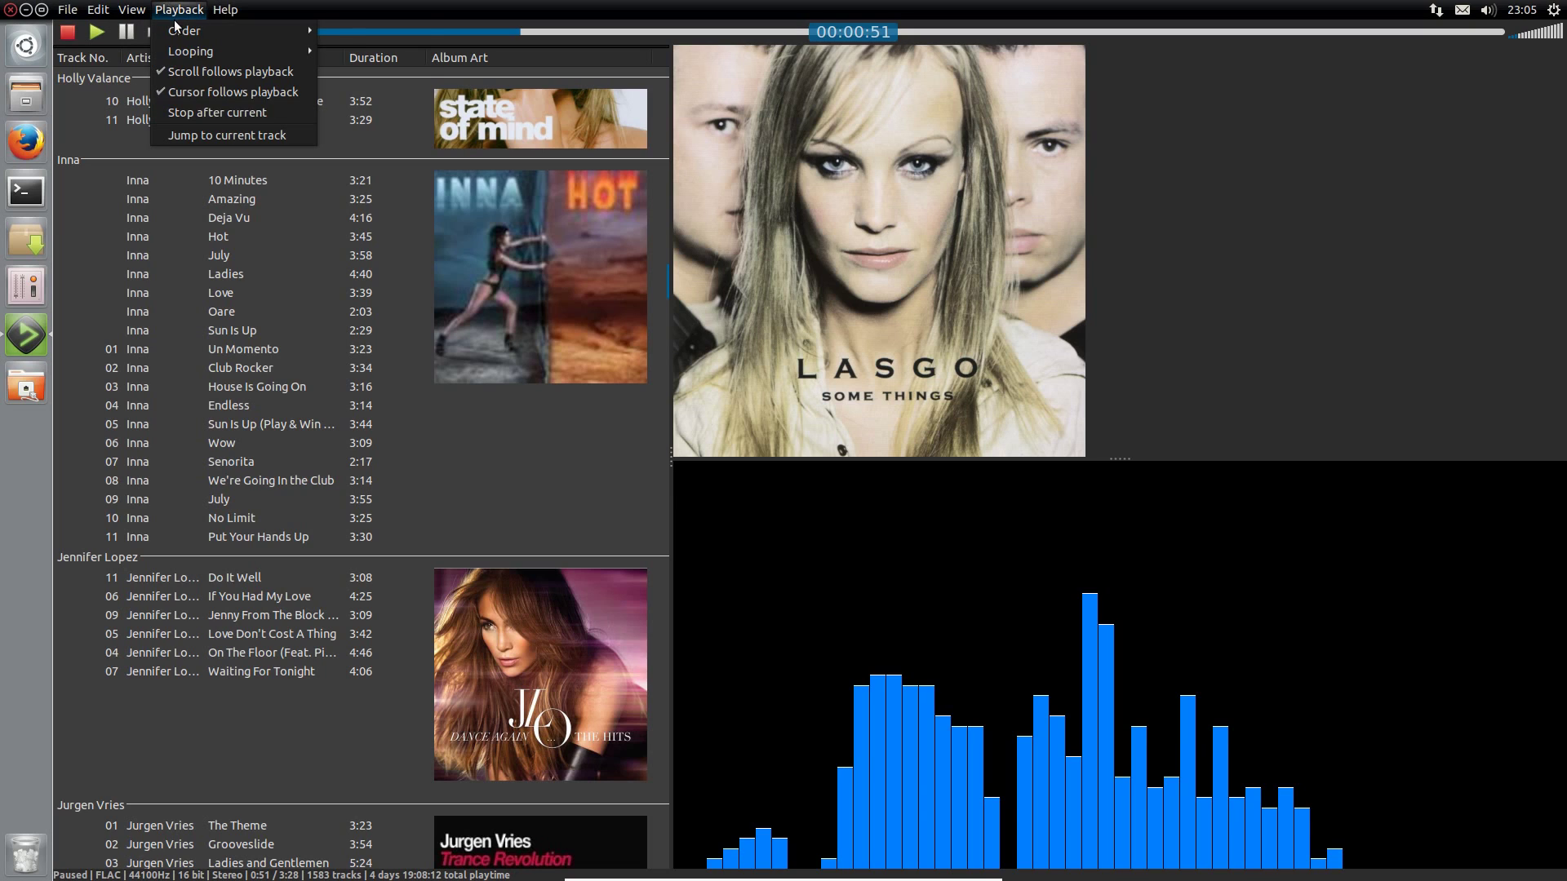
mouse_move(180, 33)
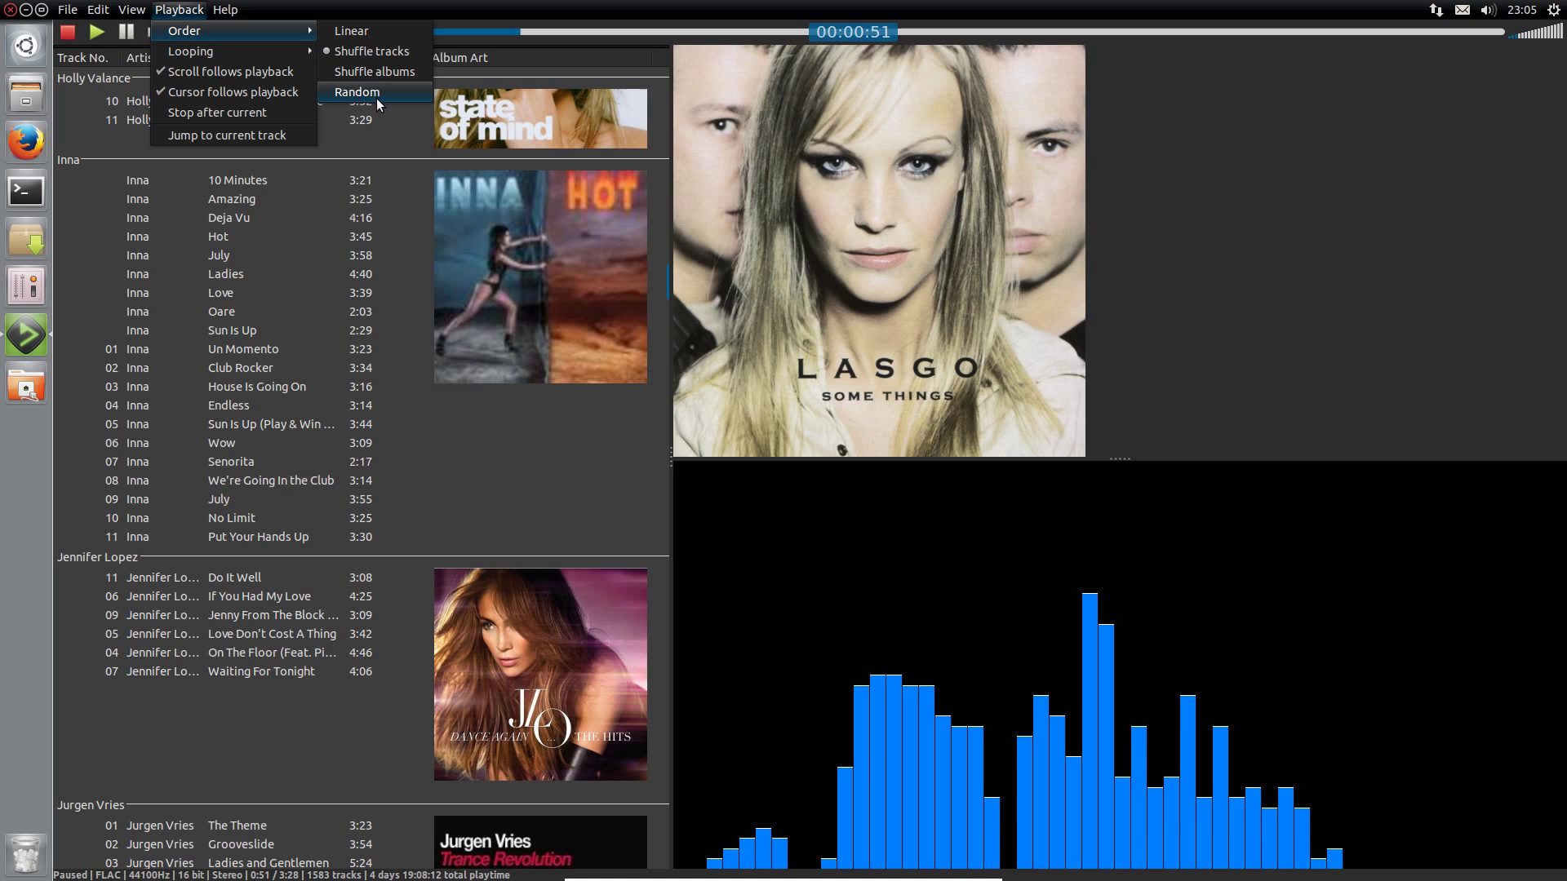
mouse_move(273, 51)
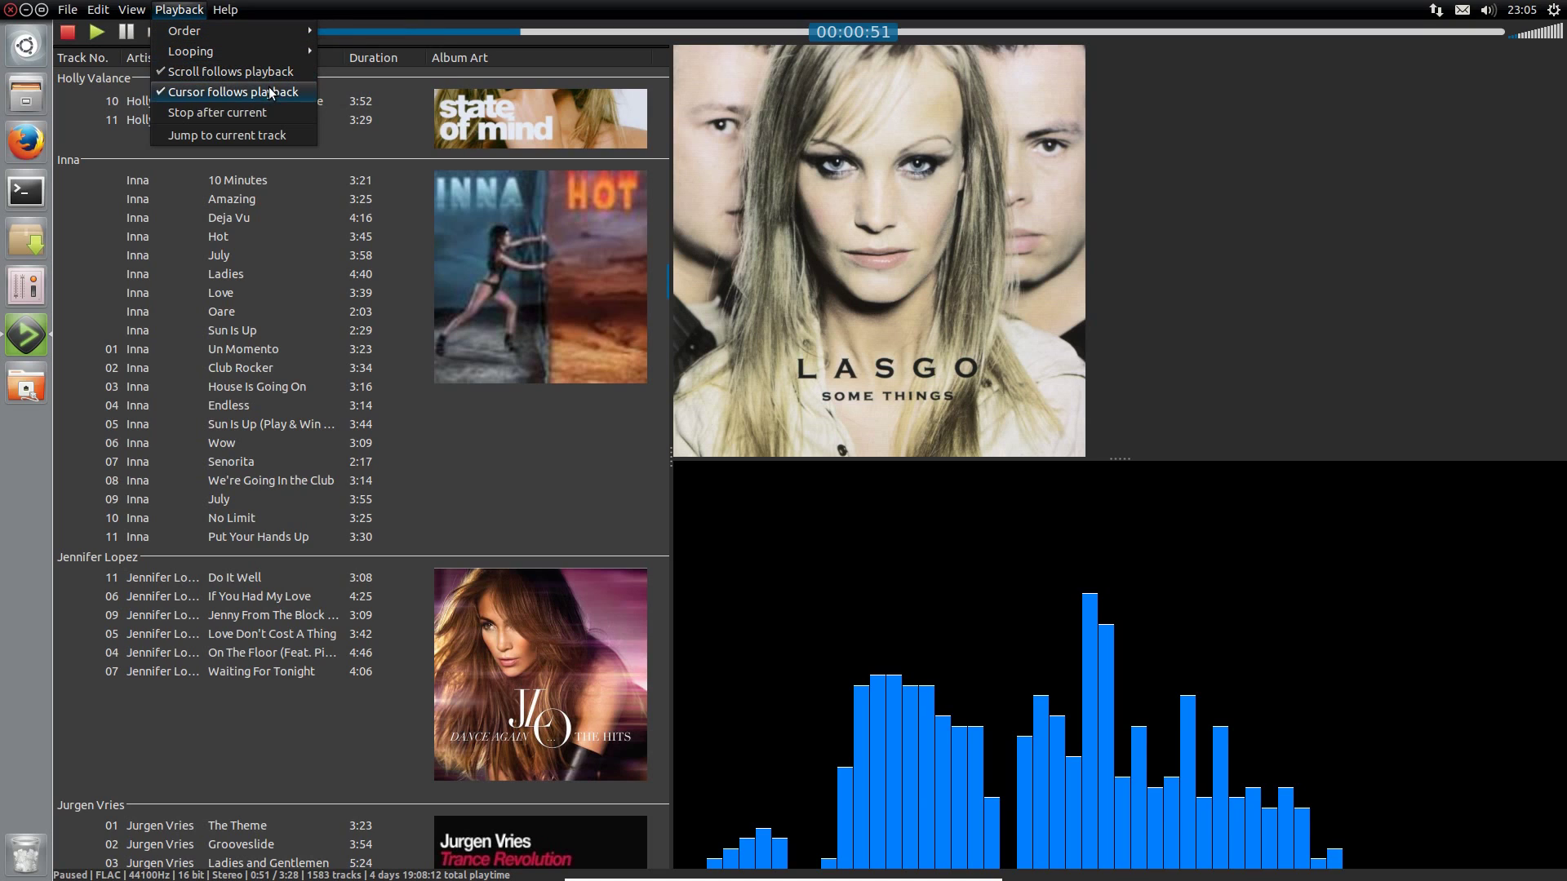
- Create a new playlist
left_click(67, 9)
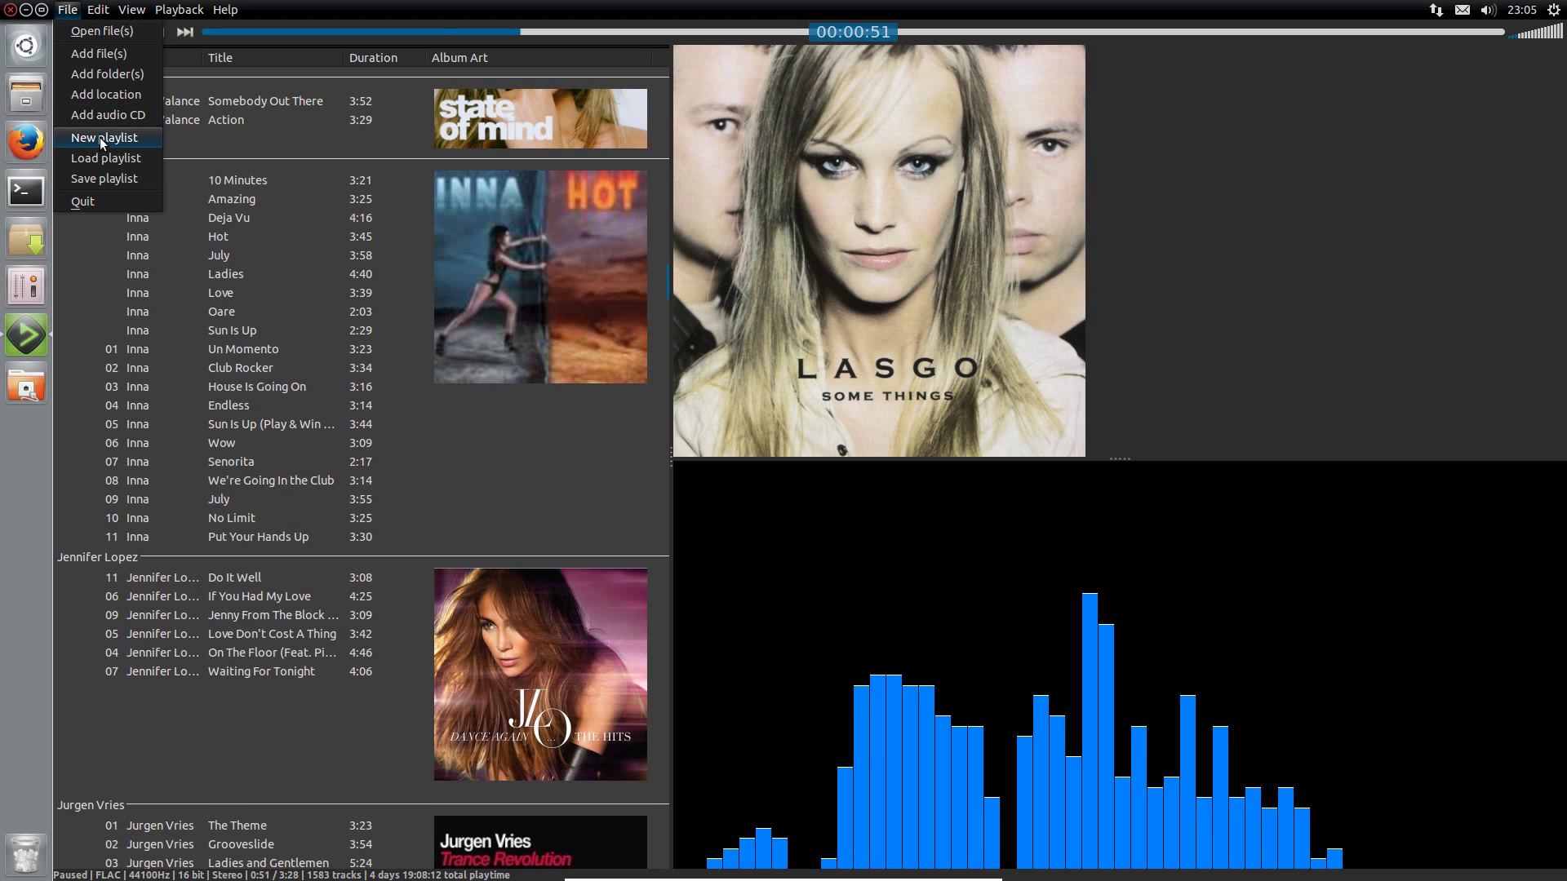
left_click(101, 137)
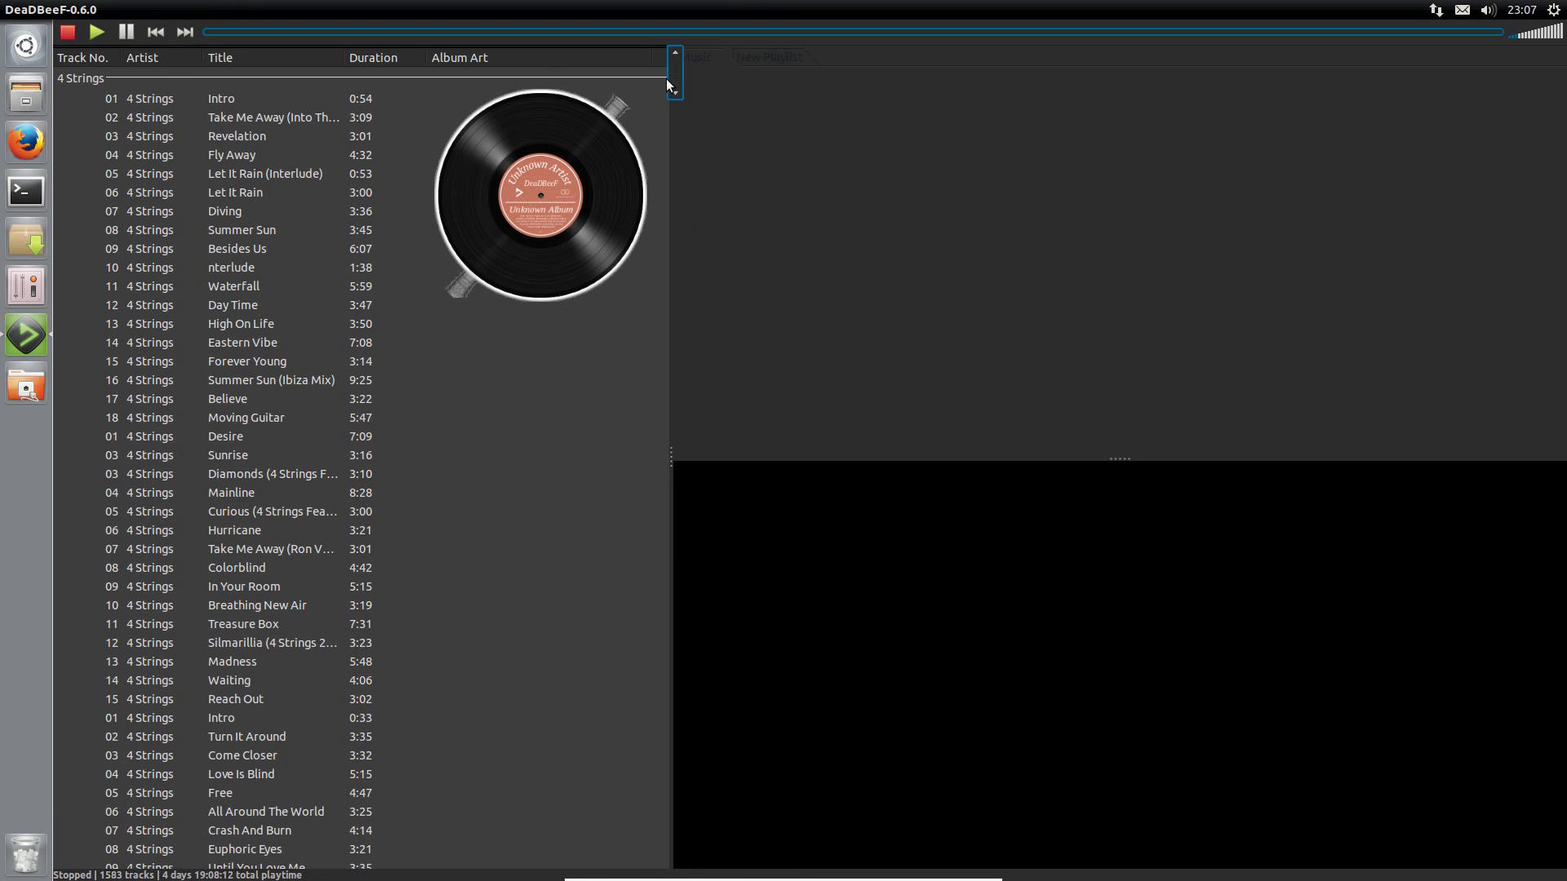
- Select Love Is Blind by 4 Strings and browse down the playlist, examining the album covers, as far as the Freemasons tracks
mouse_move(670, 80)
left_mouse_down()
mouse_move(678, 110)
mouse_move(678, 81)
left_mouse_up()
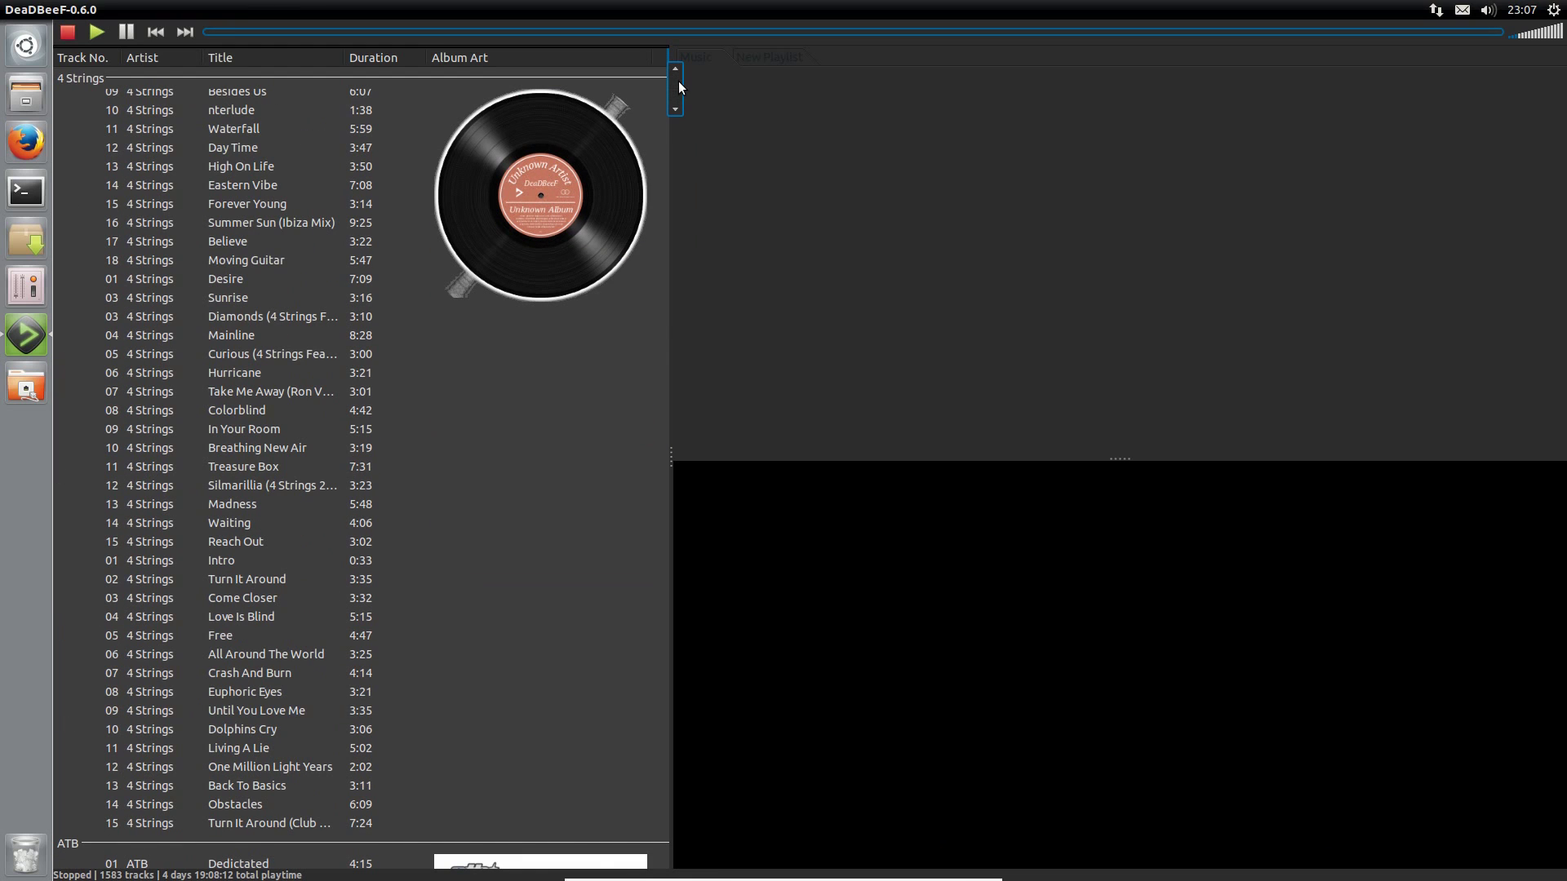
left_click(237, 619)
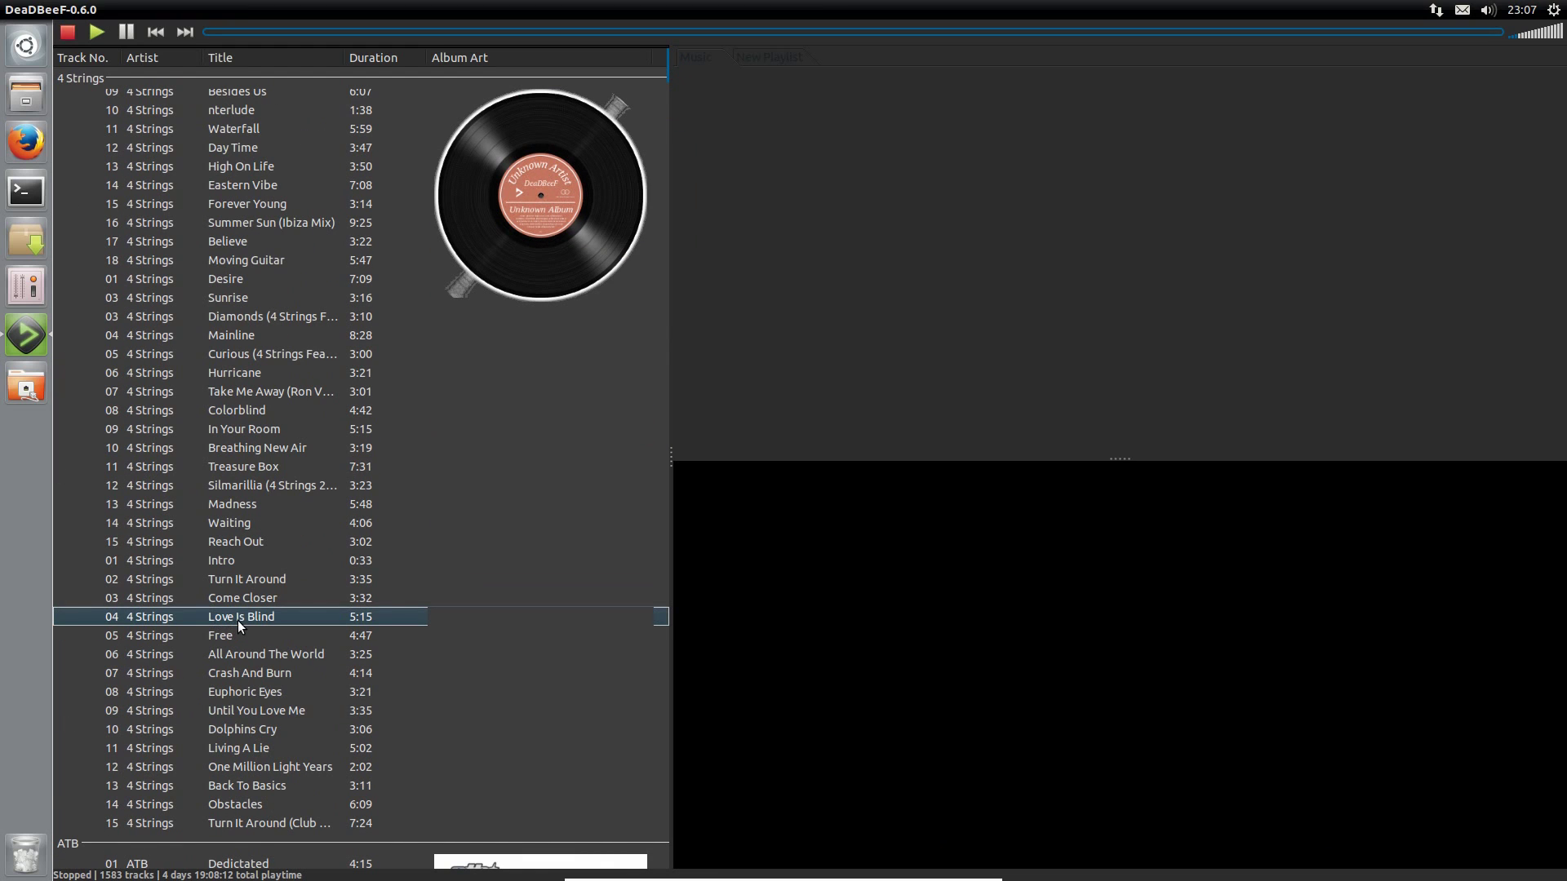
key("Down")
key("Down")
key("Down")
key("Down")
key("Down")
key("Down")
key("Down")
key("Down")
key("Down")
key("Down")
key("Down")
key("Down")
key("Down")
key("Down")
key("Down")
key("Down")
key("Down")
key("Down")
key("Down")
key("Down")
key("Down")
key("Down")
key("Down")
key("Down")
key("Down")
key("Down")
key("Down")
key("Down")
key("Down")
key("Down")
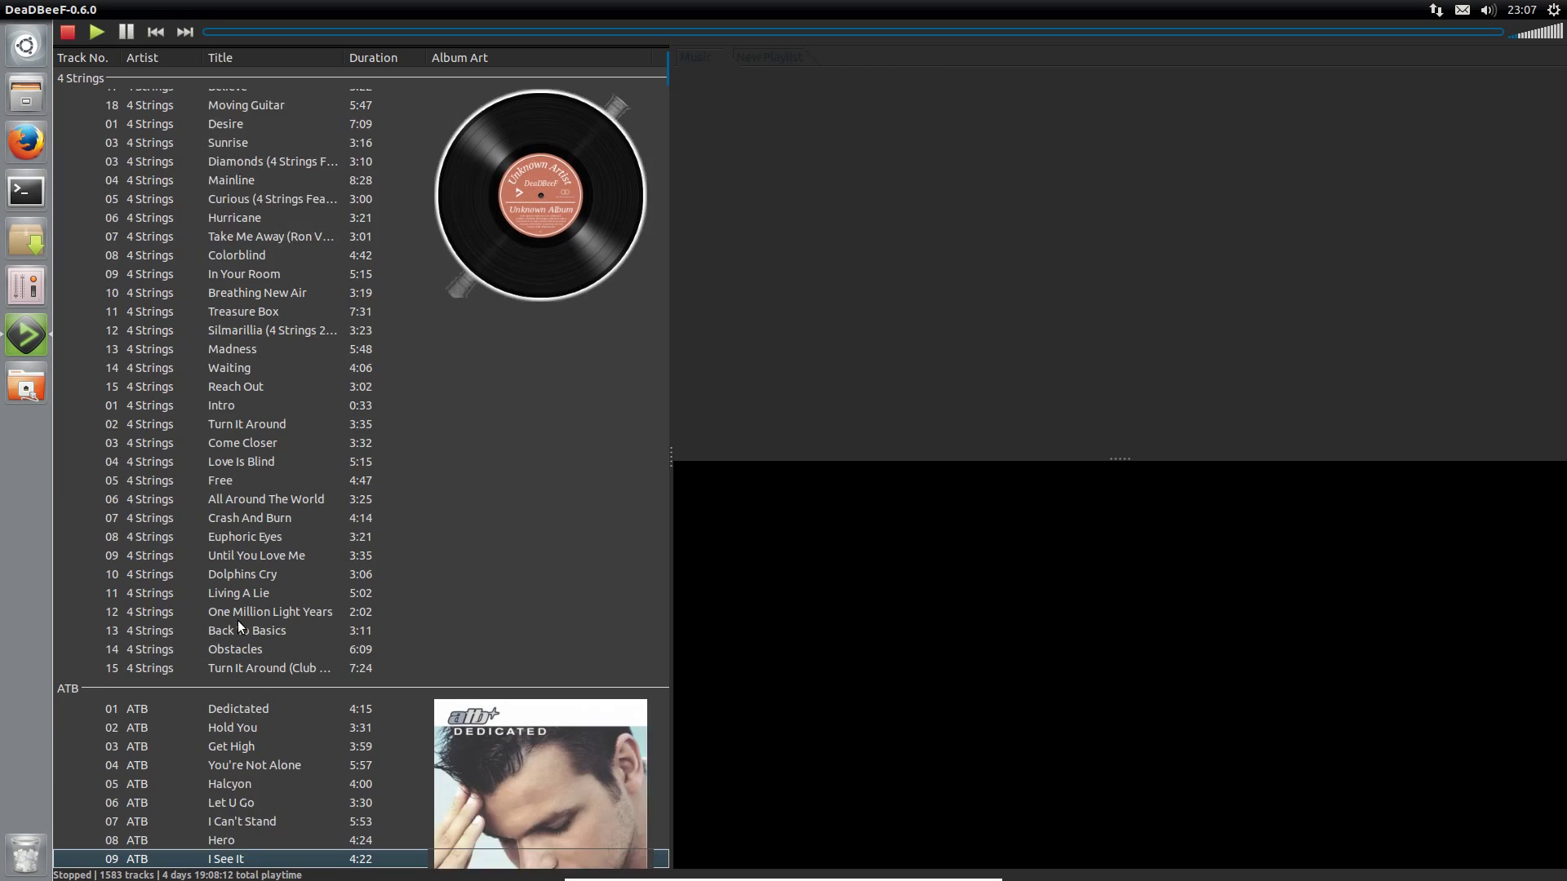
key("Down")
key("Down")
key("Down")
key("Down")
key("Down")
key("Down")
key("Down")
key("Down")
key("Down")
key("Down")
key("Down")
key("Down")
key("Down")
key("Down")
key("Down")
key("Down")
key("Down")
key("Down")
key("Down")
key("Down")
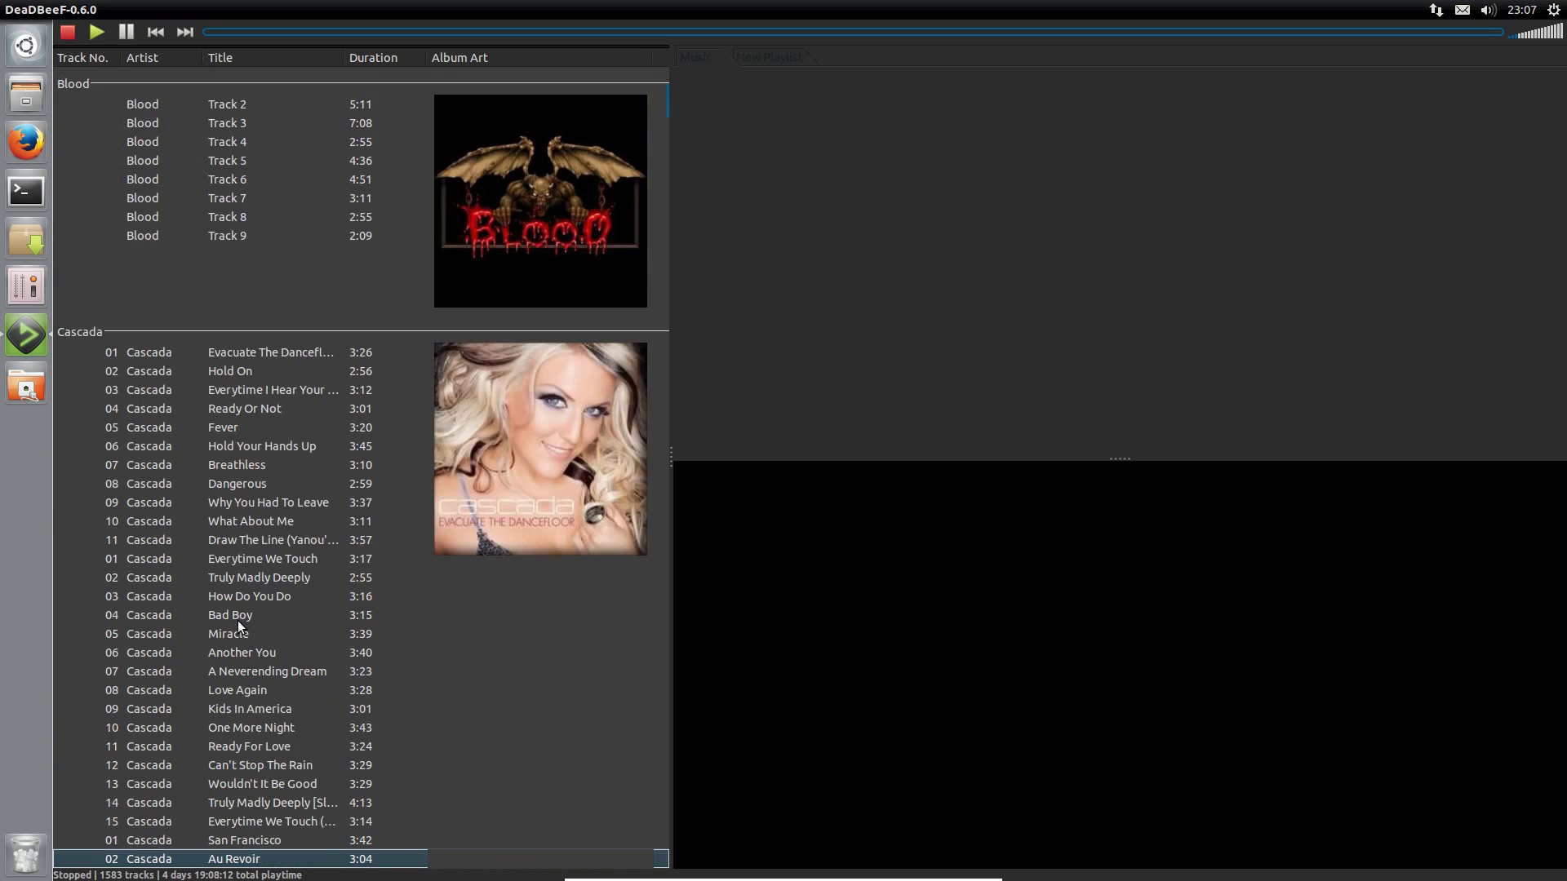
key("Down")
key("Down")
key("Down")
key("Down")
key("Down")
key("Down")
key("Down")
key("Down")
key("Down")
key("Down")
key("Down")
key("Down")
key("Down")
key("Down")
key("Down")
key("Down")
key("Down")
key("Down")
key("Down")
key("Down")
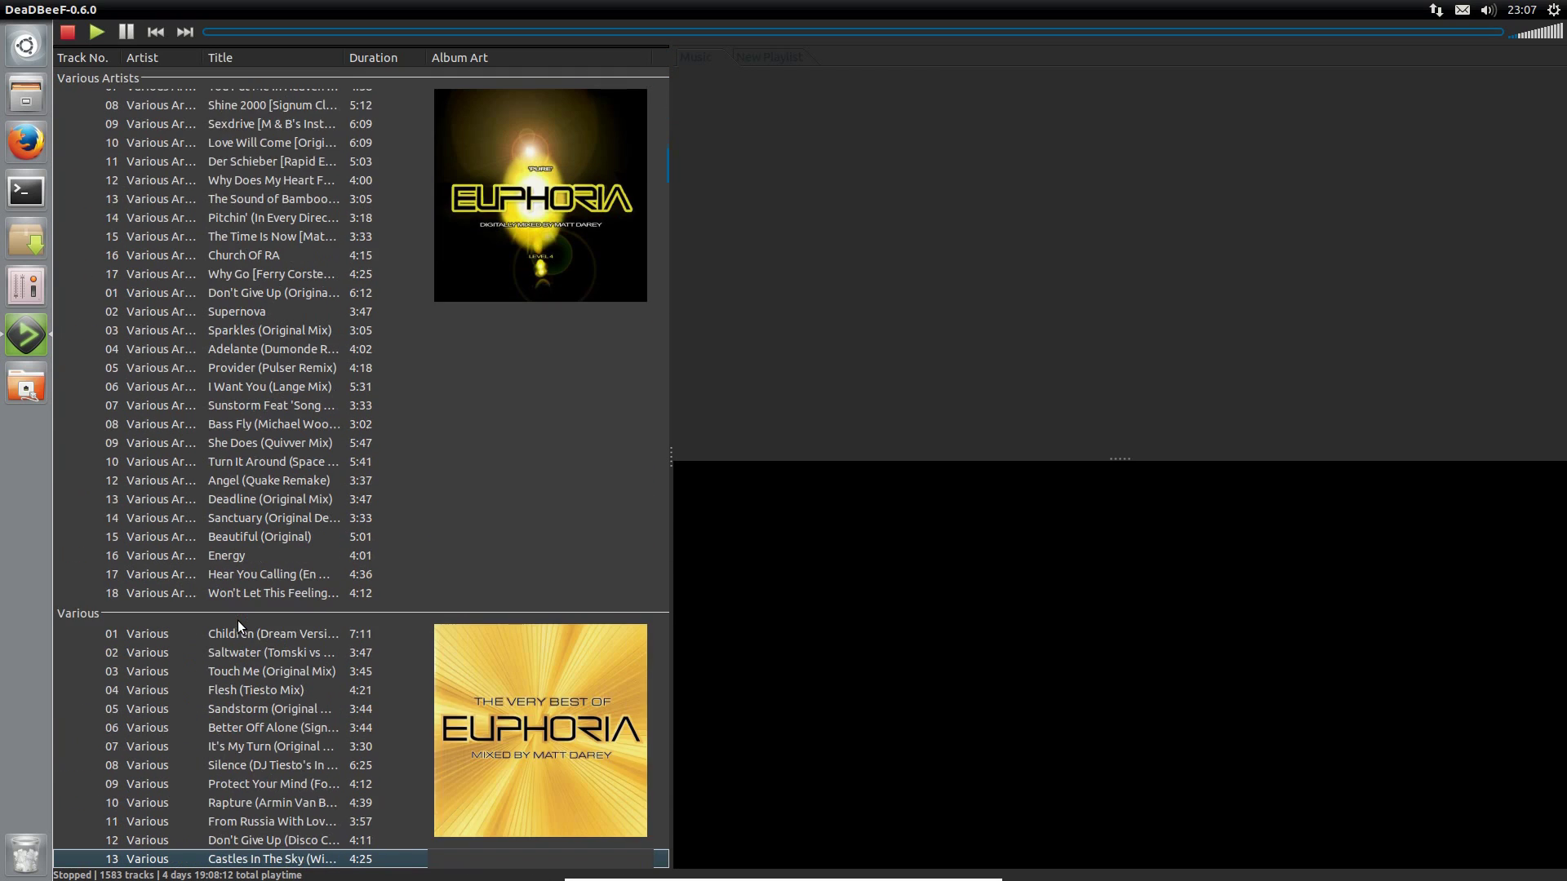
key("Down")
key("Down")
key("Down")
key("Down")
key("Down")
key("Down")
key("Down")
key("Down")
key("Down")
key("Down")
key("Down")
key("Down")
key("Down")
key("Down")
key("Down")
key("Down")
key("Down")
key("Down")
key("Down")
key("Down")
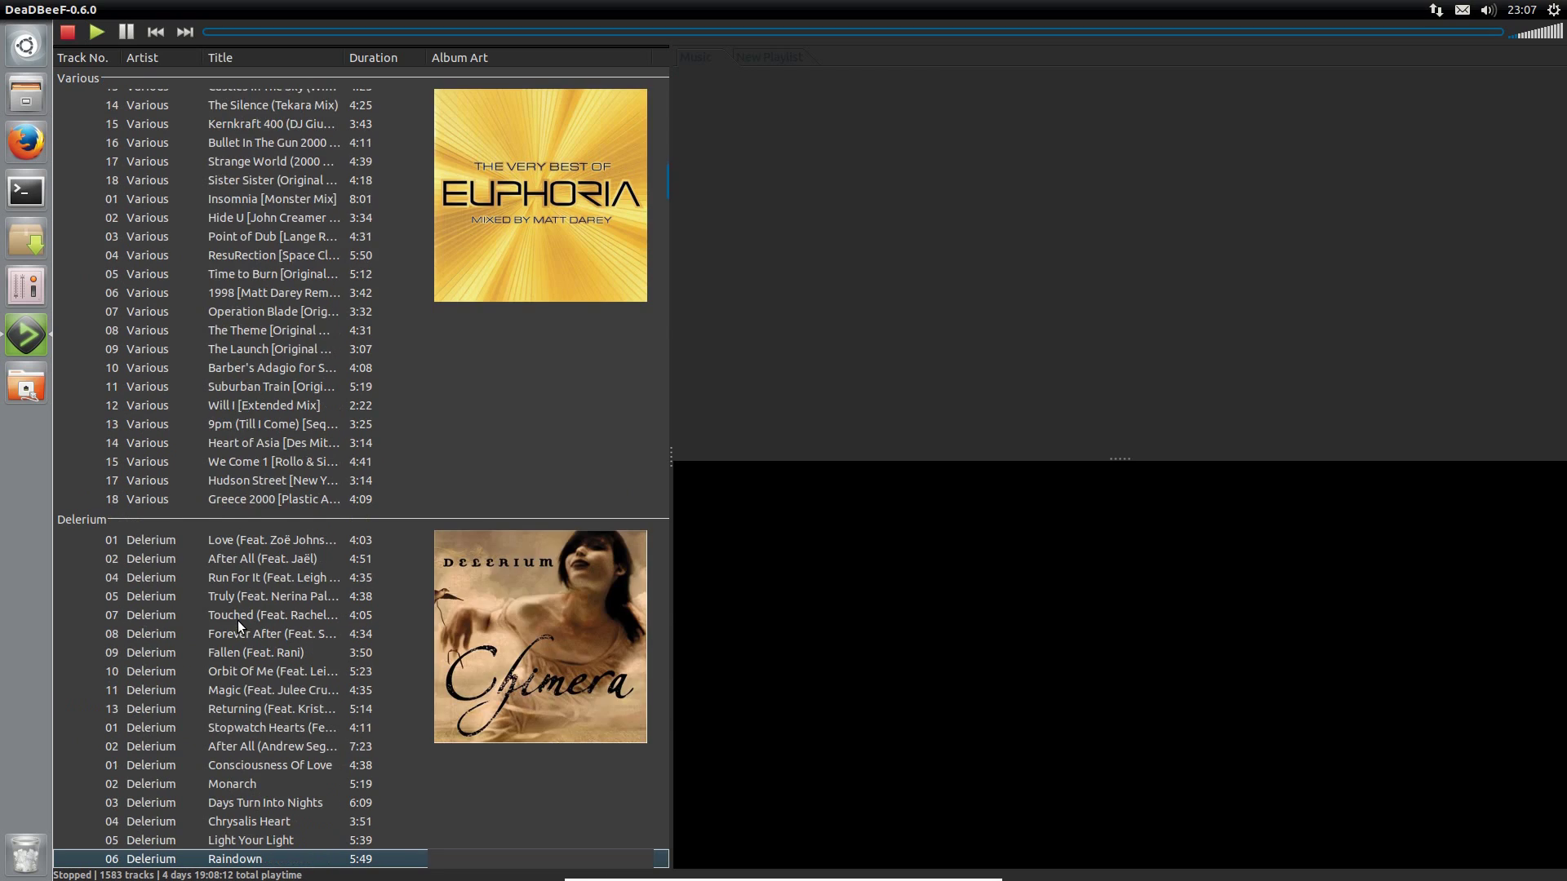
key("Down")
key("Down")
key("Down")
key("Down")
key("Down")
key("Down")
key("Down")
key("Down")
key("Down")
key("Down")
key("Down")
key("Down")
key("Down")
key("Down")
key("Down")
key("Down")
key("Down")
key("Down")
key("Down")
key("Down")
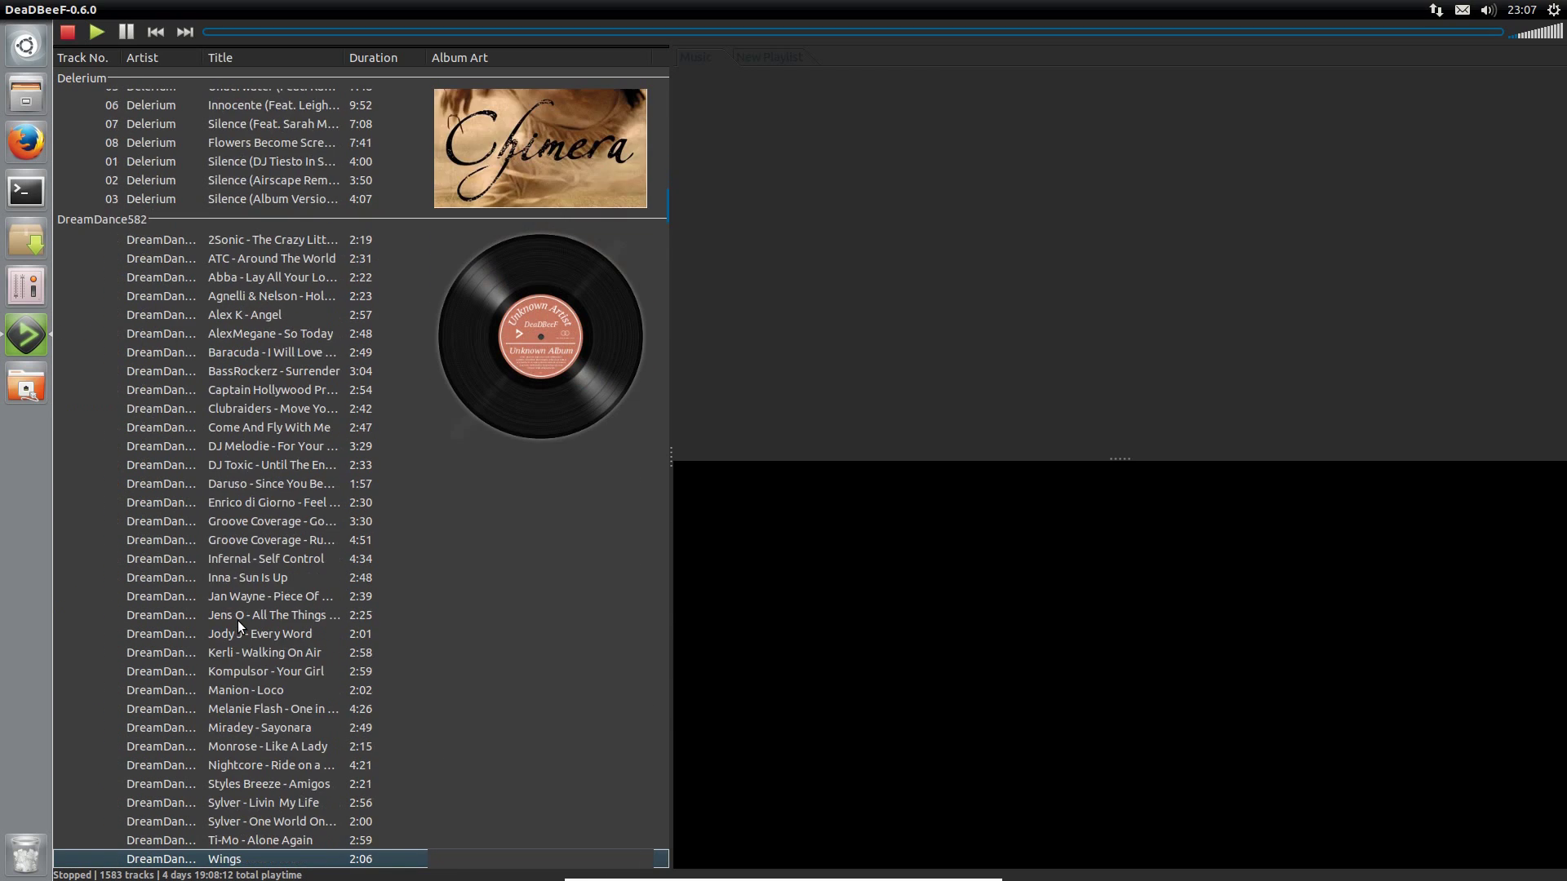
key("Down")
key("Down")
key("Down")
key("Down")
key("Down")
key("Down")
key("Down")
key("Down")
key("Down")
key("Down")
key("Down")
key("Down")
key("Down")
key("Down")
key("Down")
key("Down")
key("Down")
key("Down")
key("Down")
key("Down")
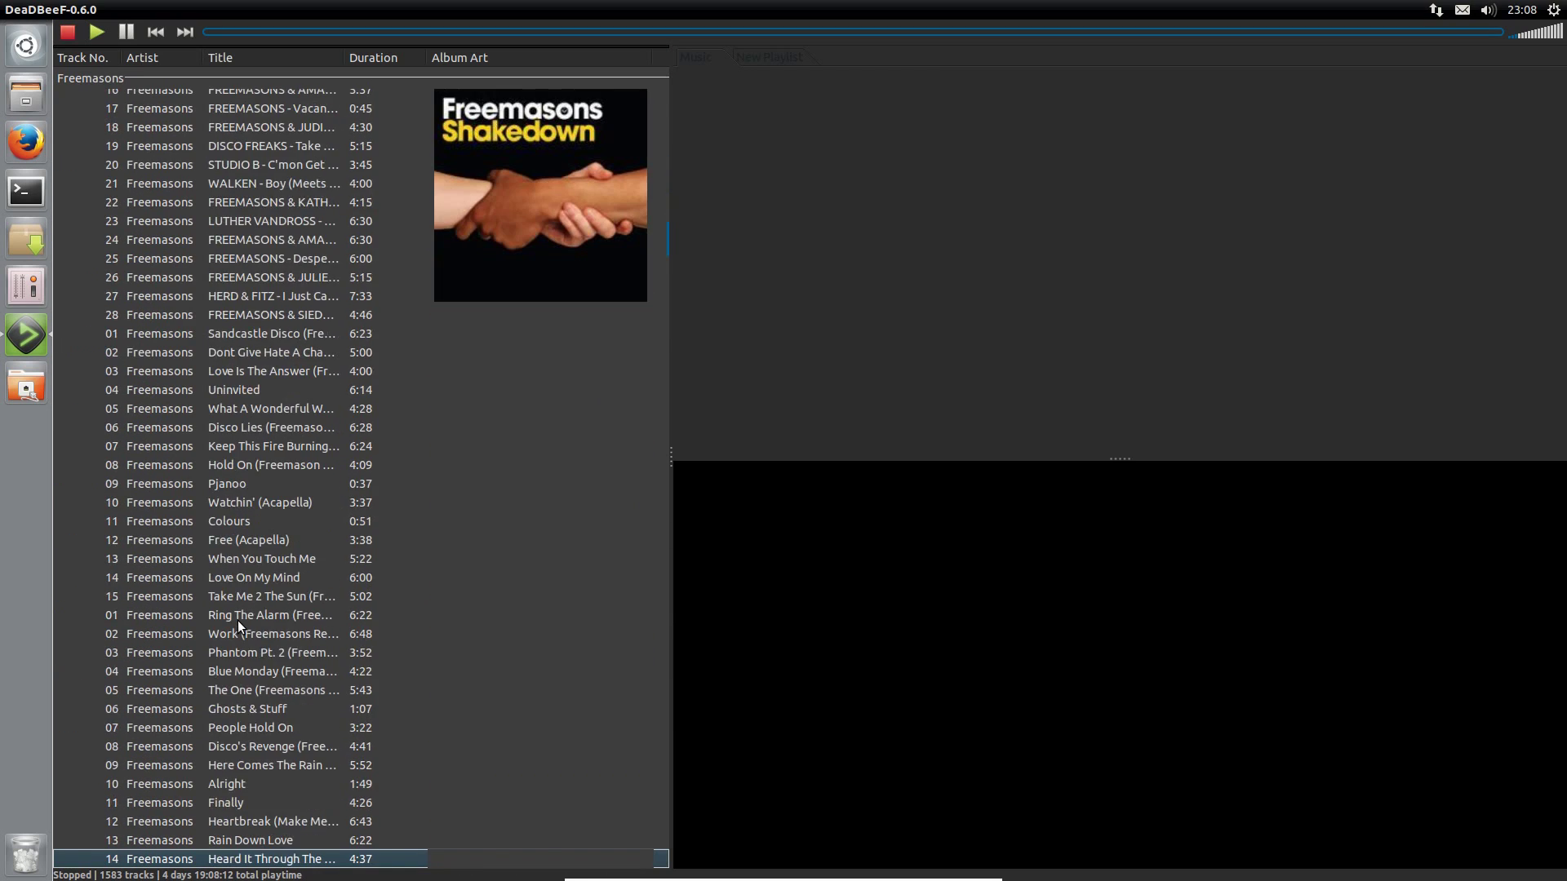
- Browse down the playlist from the Freemasons tracks to the Anastacia tracks, examining the album cover beside each artist group
key("Down")
key("Down")
key("Down")
key("Down")
key("Down")
key("Down")
key("Down")
key("Down")
key("Down")
key("Down")
key("Down")
key("Down")
key("Down")
key("Down")
key("Down")
key("Down")
key("Down")
key("Down")
key("Down")
key("Down")
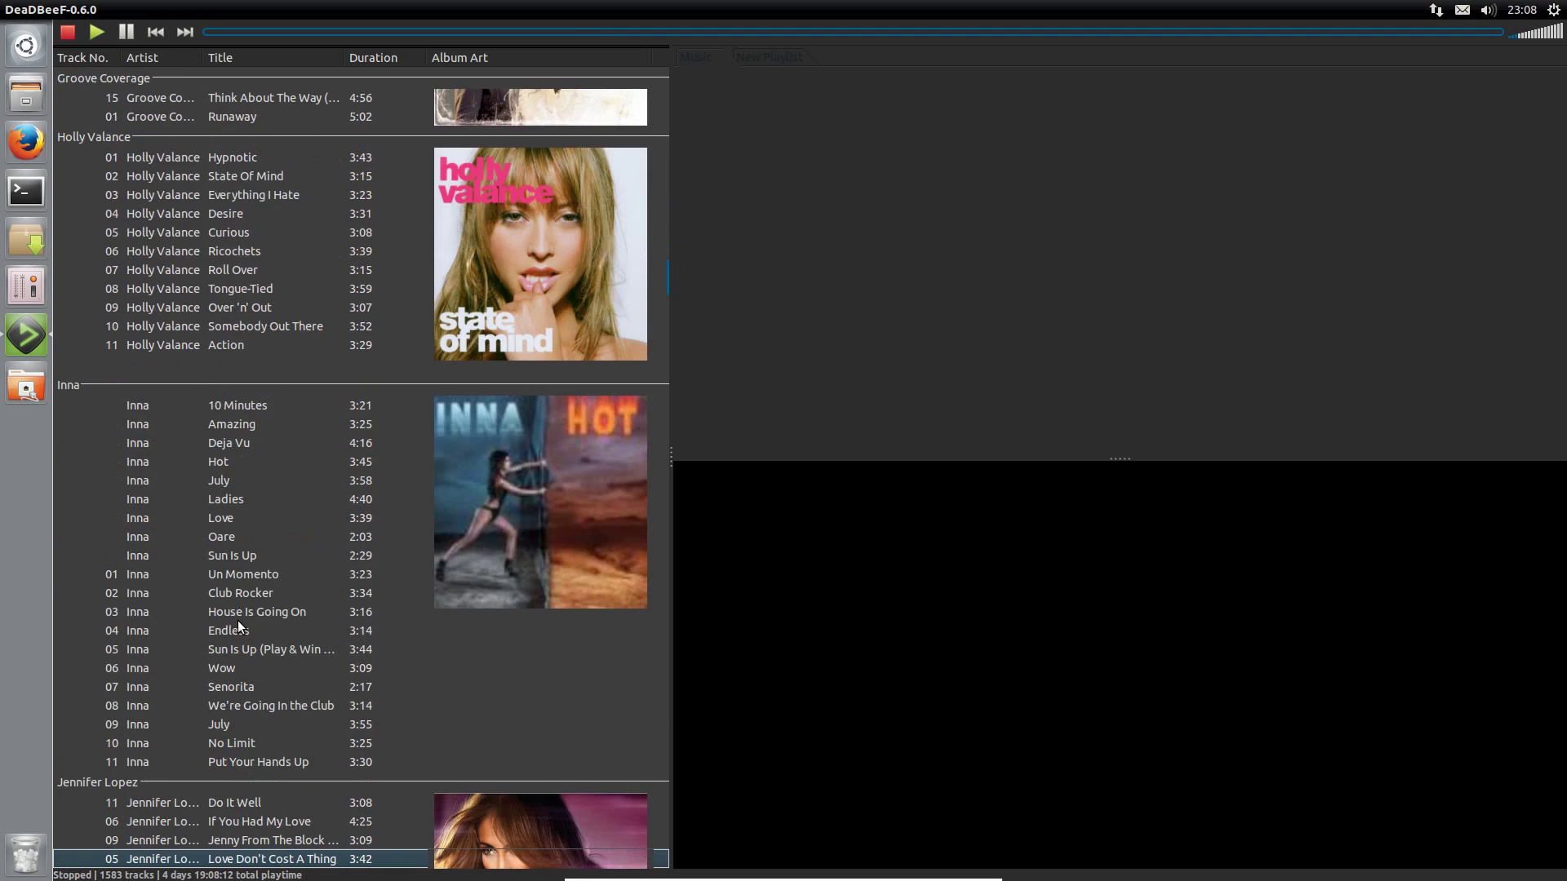
key("Down")
key("Down")
key("Down")
key("Down")
key("Down")
key("Down")
key("Down")
key("Down")
key("Down")
key("Down")
key("Down")
key("Down")
key("Down")
key("Down")
key("Down")
key("Down")
key("Down")
key("Down")
key("Down")
key("Down")
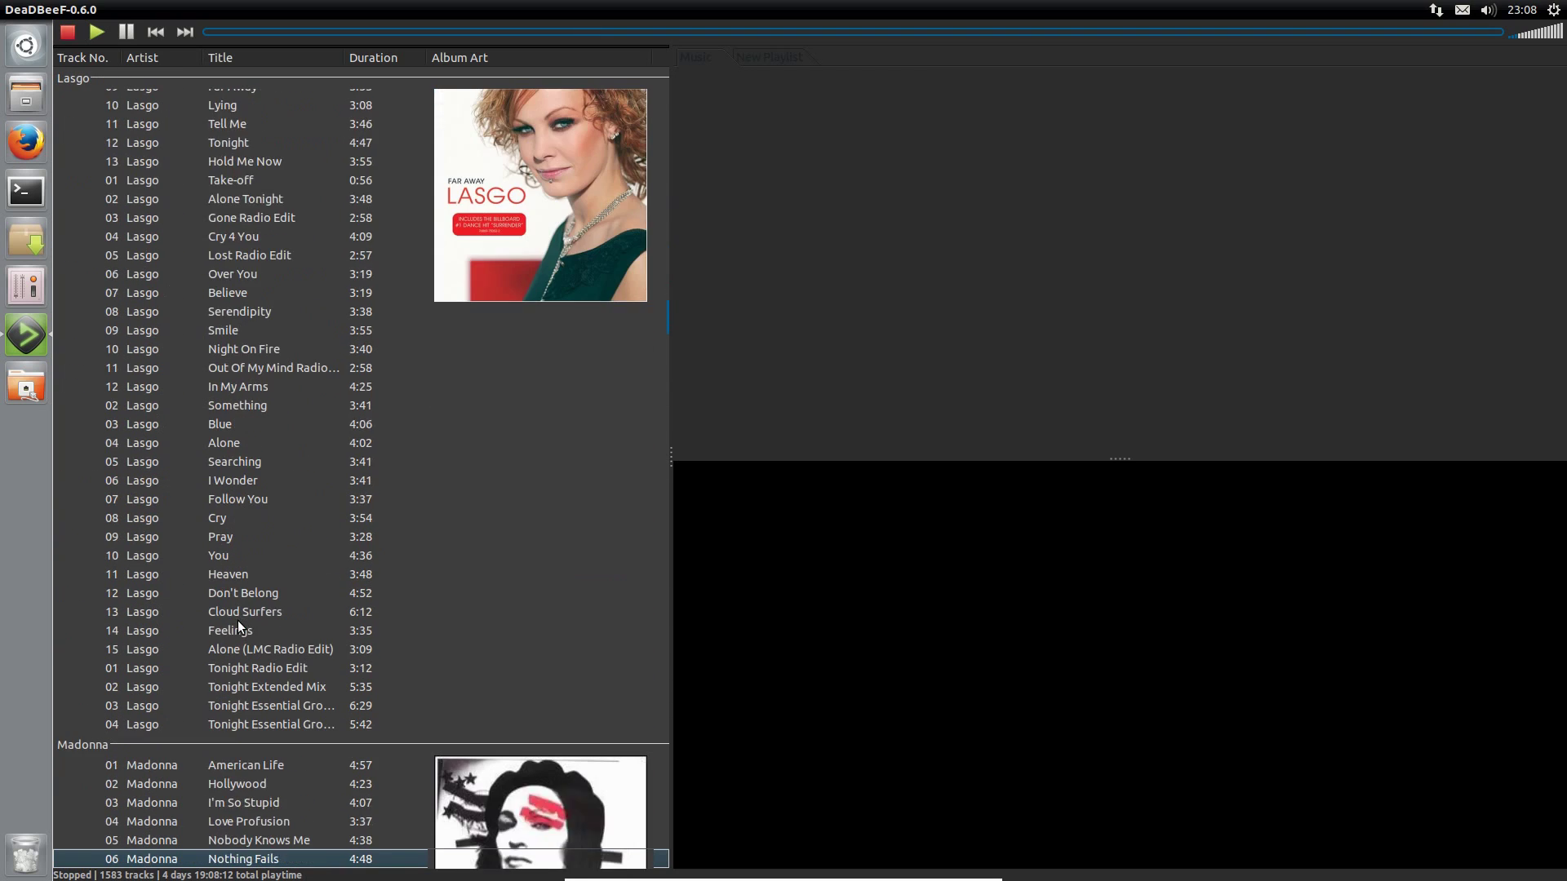
key("Down")
key("Down")
key("Down")
key("Down")
key("Down")
key("Down")
key("Down")
key("Down")
key("Down")
key("Down")
key("Down")
key("Down")
key("Down")
key("Down")
key("Down")
key("Down")
key("Down")
key("Down")
key("Down")
key("Down")
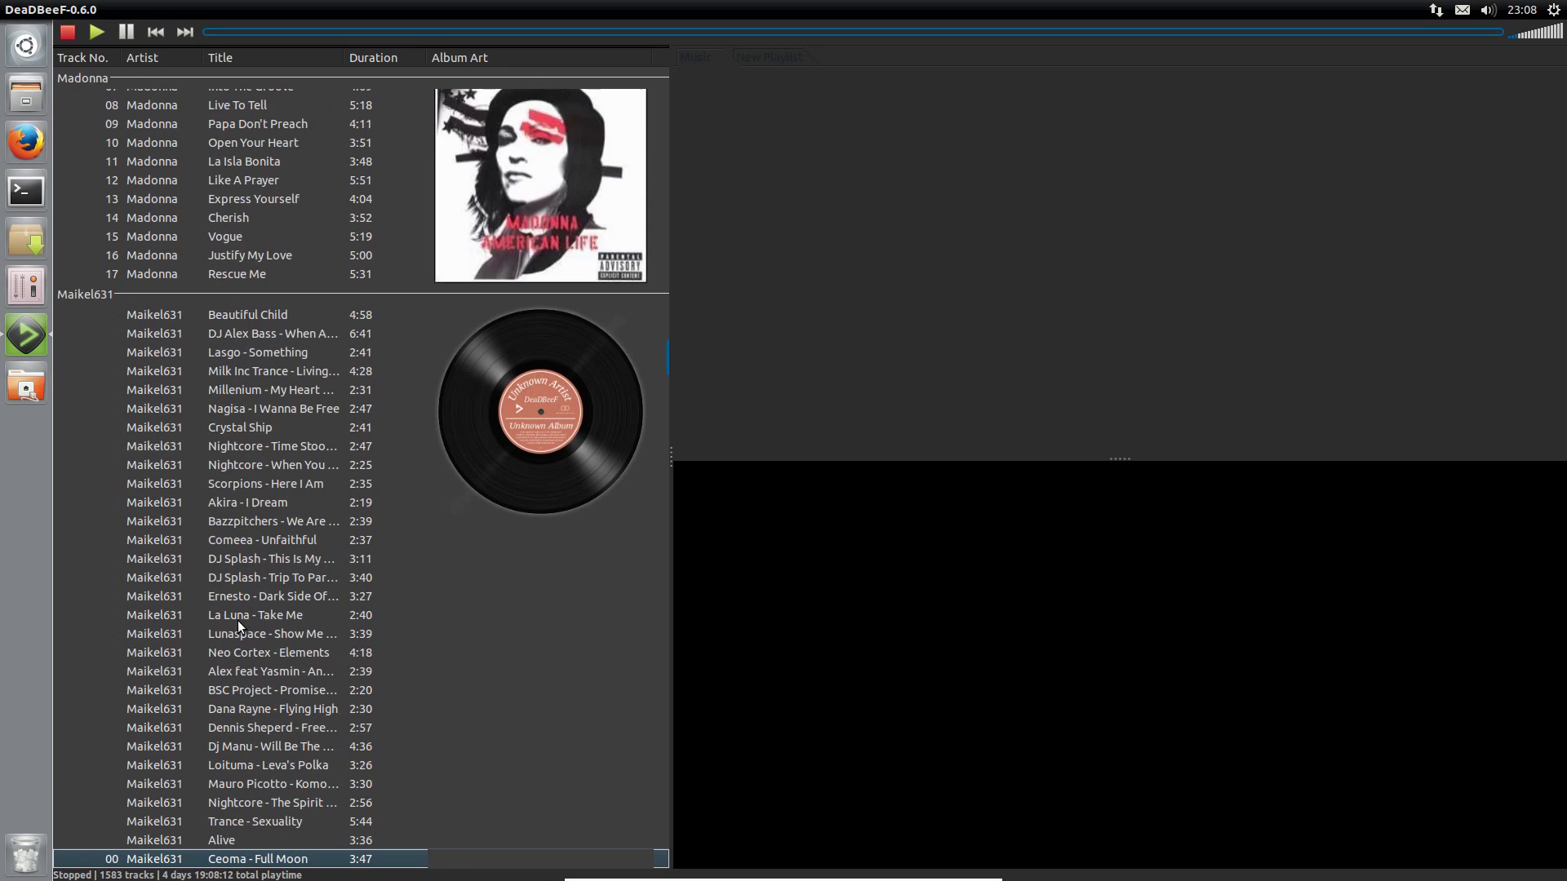
key("Down")
key("Down")
key("Down")
key("Down")
key("Down")
key("Down")
key("Down")
key("Down")
key("Down")
key("Down")
key("Down")
key("Down")
key("Down")
key("Down")
key("Down")
key("Down")
key("Down")
key("Down")
key("Down")
key("Down")
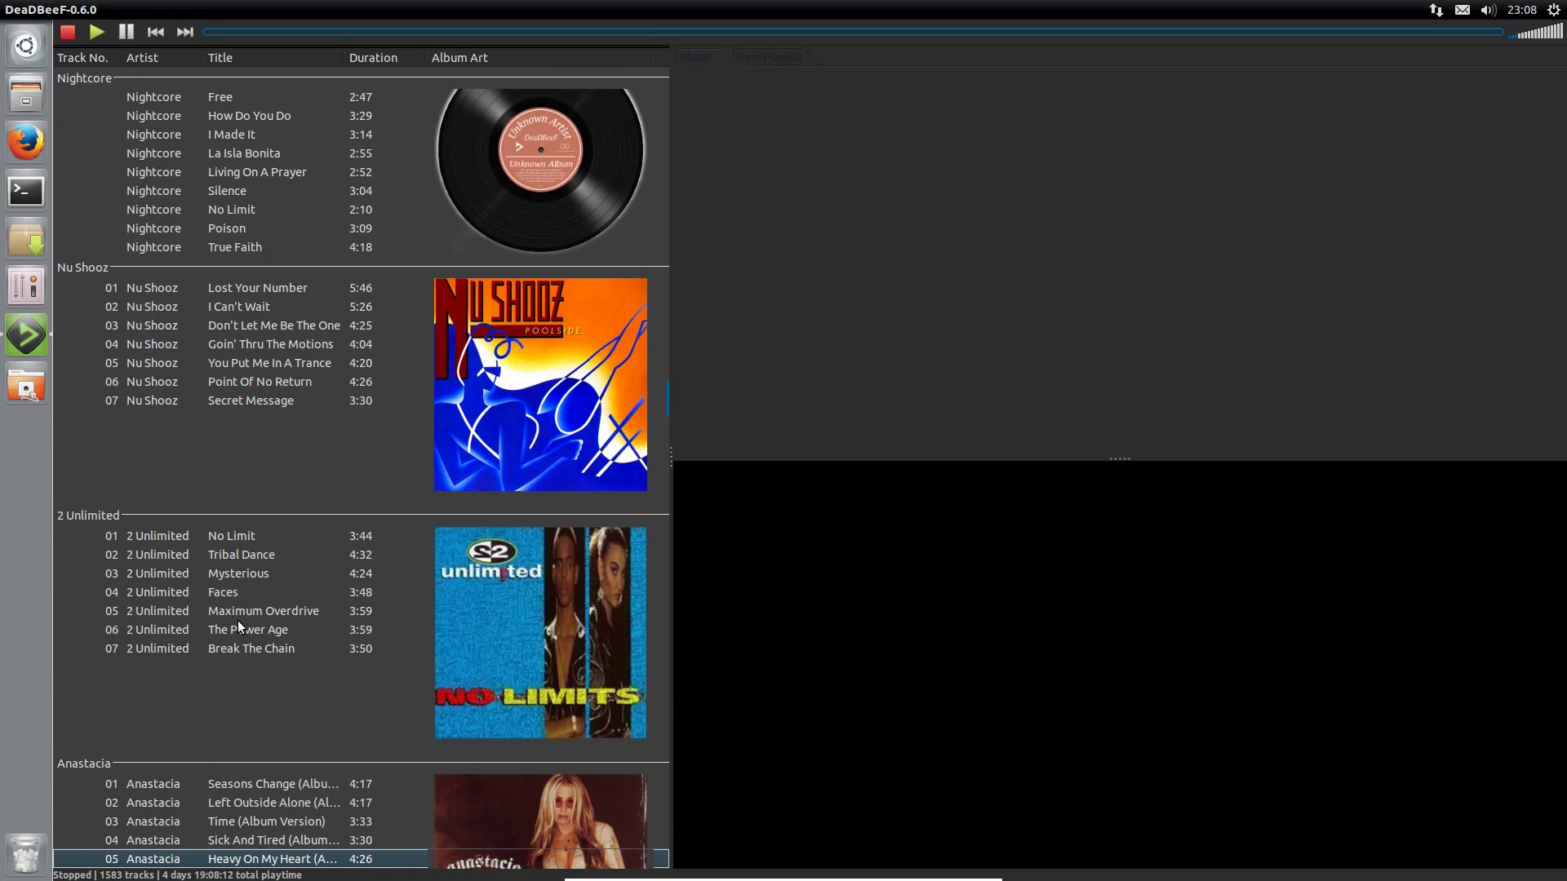
- Browse back up the playlist to the Nightcore track Poison, looking over the Anastacia, 2 Unlimited and Nu Shooz covers
key("Up")
key("Up")
key("Up")
key("Up")
key("Up")
key("Up")
key("Up")
key("Up")
key("Up")
key("Up")
key("Up")
key("Up")
key("Up")
key("Up")
key("Up")
key("Up")
key("Up")
key("Up")
key("Up")
key("Up")
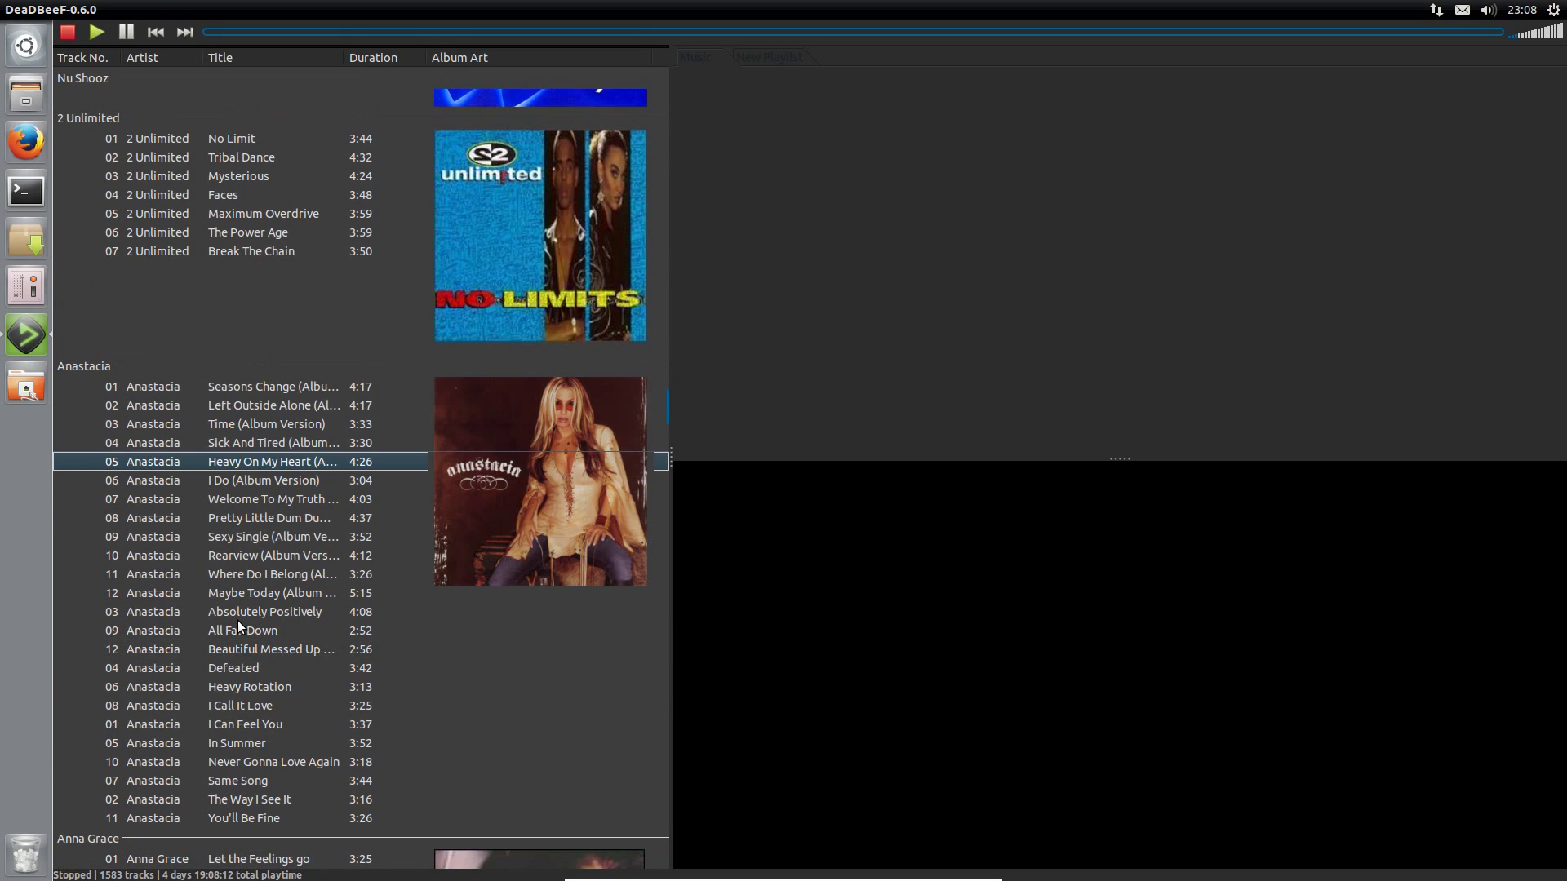
key("Up")
key("Up")
key("Up")
key("Up")
key("Up")
key("Up")
key("Up")
key("Up")
key("Up")
key("Up")
key("Up")
key("Up")
key("Up")
key("Up")
key("Up")
key("Up")
key("Up")
key("Up")
key("Up")
key("Up")
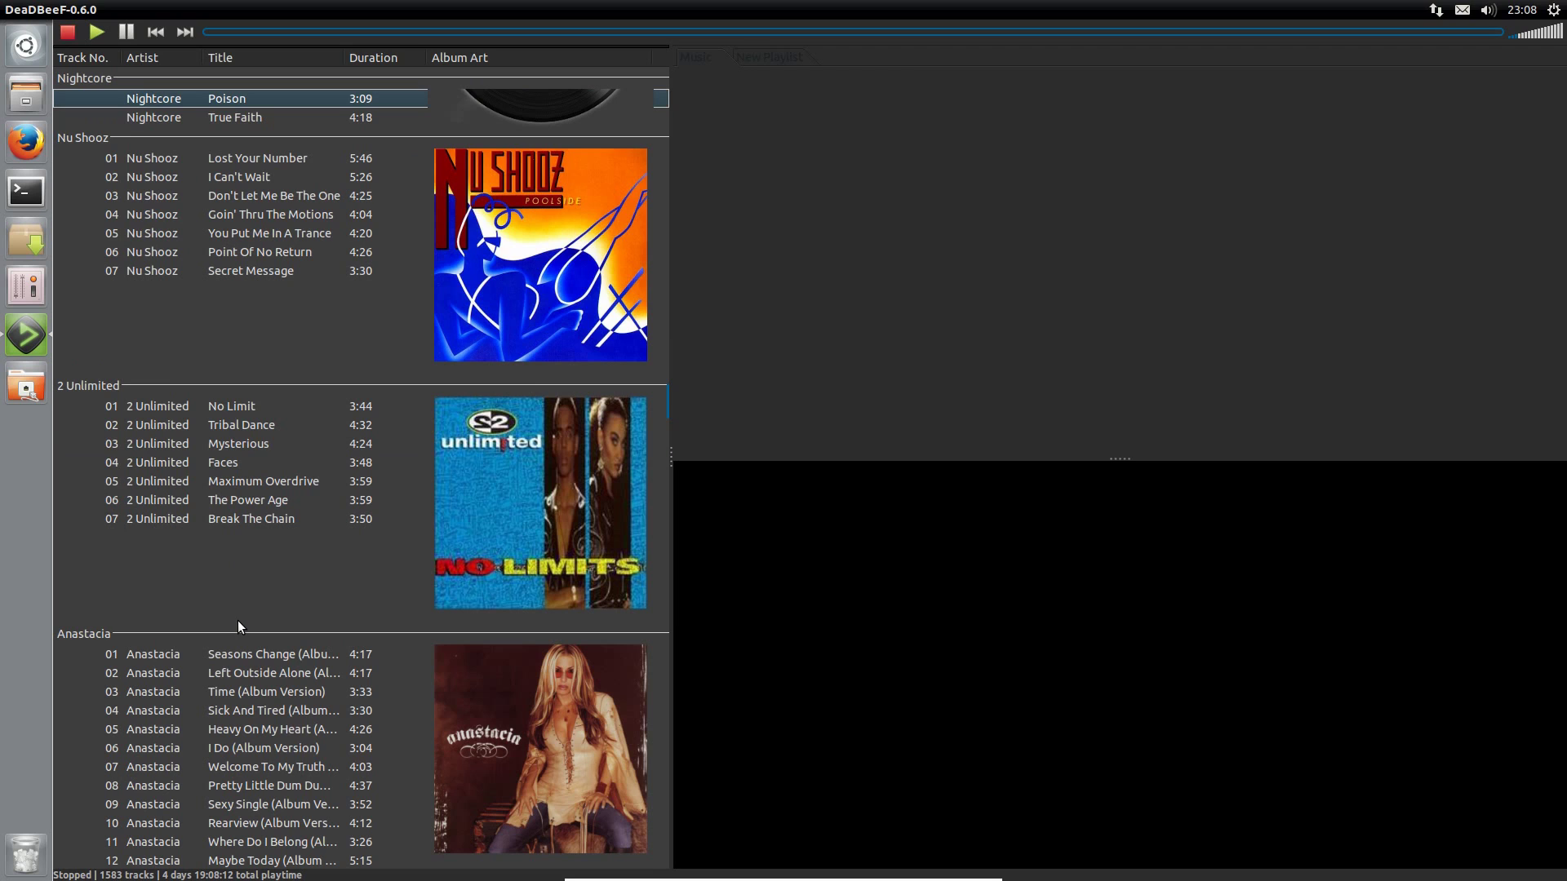
- Browse down the playlist from Nightcore's Poison through the DJ Sammy tracks to the Xonia and Yahel groups, examining the album covers
key("Down")
key("Down")
key("Down")
key("Down")
key("Down")
key("Down")
key("Down")
key("Down")
key("Down")
key("Down")
key("Down")
key("Down")
key("Down")
key("Down")
key("Down")
key("Down")
key("Down")
key("Down")
key("Down")
key("Down")
key("Down")
key("Down")
key("Down")
key("Down")
key("Down")
key("Down")
key("Down")
key("Down")
key("Down")
key("Down")
key("Down")
key("Down")
key("Down")
key("Down")
key("Down")
key("Down")
key("Down")
key("Down")
key("Down")
key("Down")
key("Down")
key("Down")
key("Down")
key("Down")
key("Down")
key("Down")
key("Down")
key("Down")
key("Down")
key("Down")
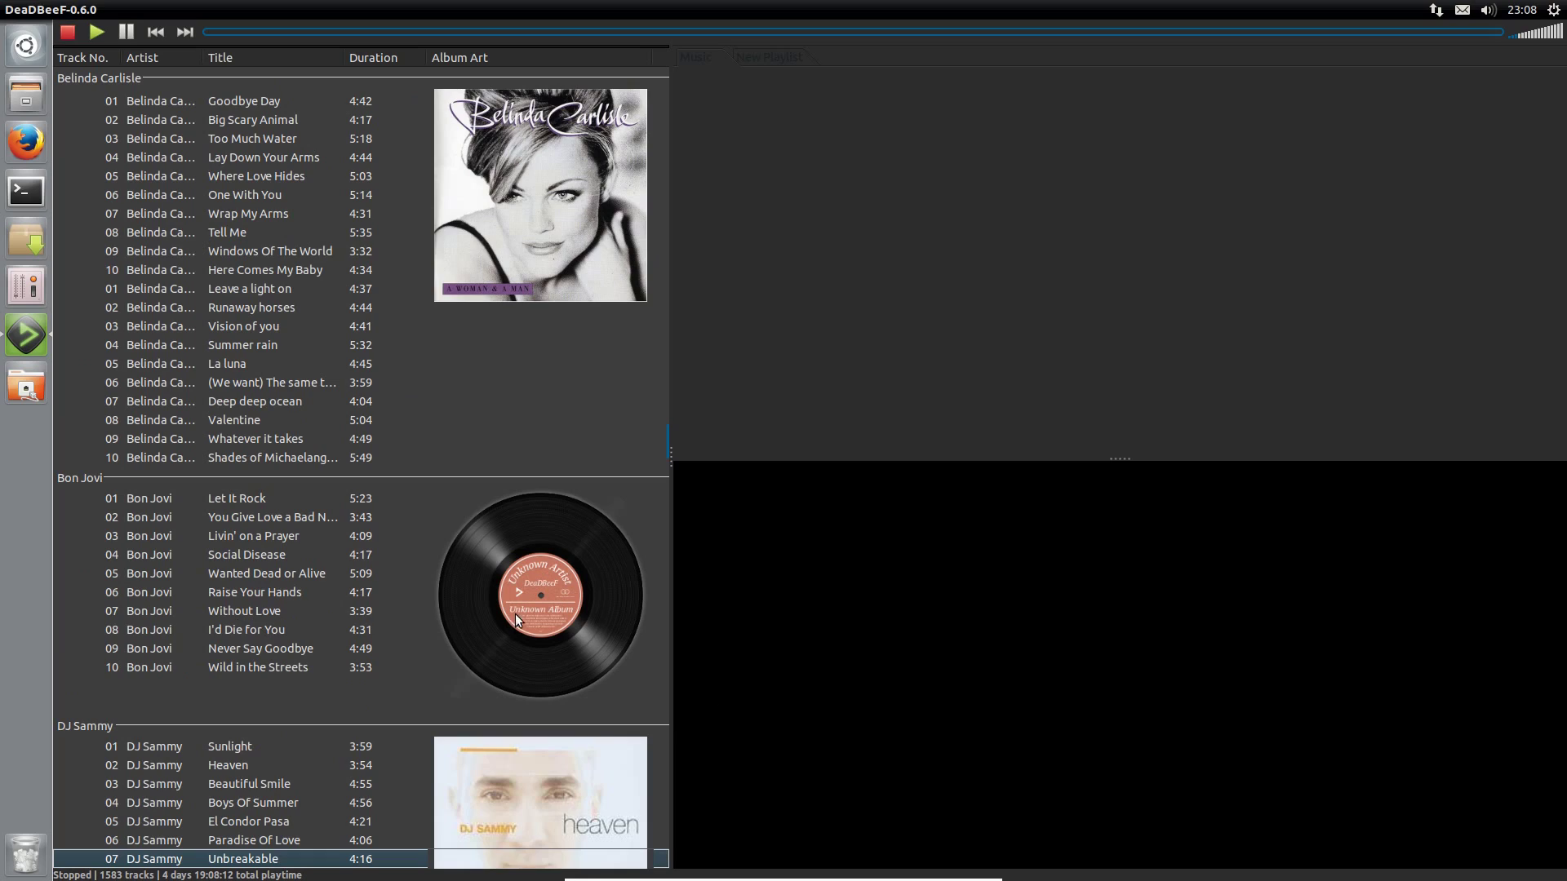
left_click_drag(677, 493, 682, 864)
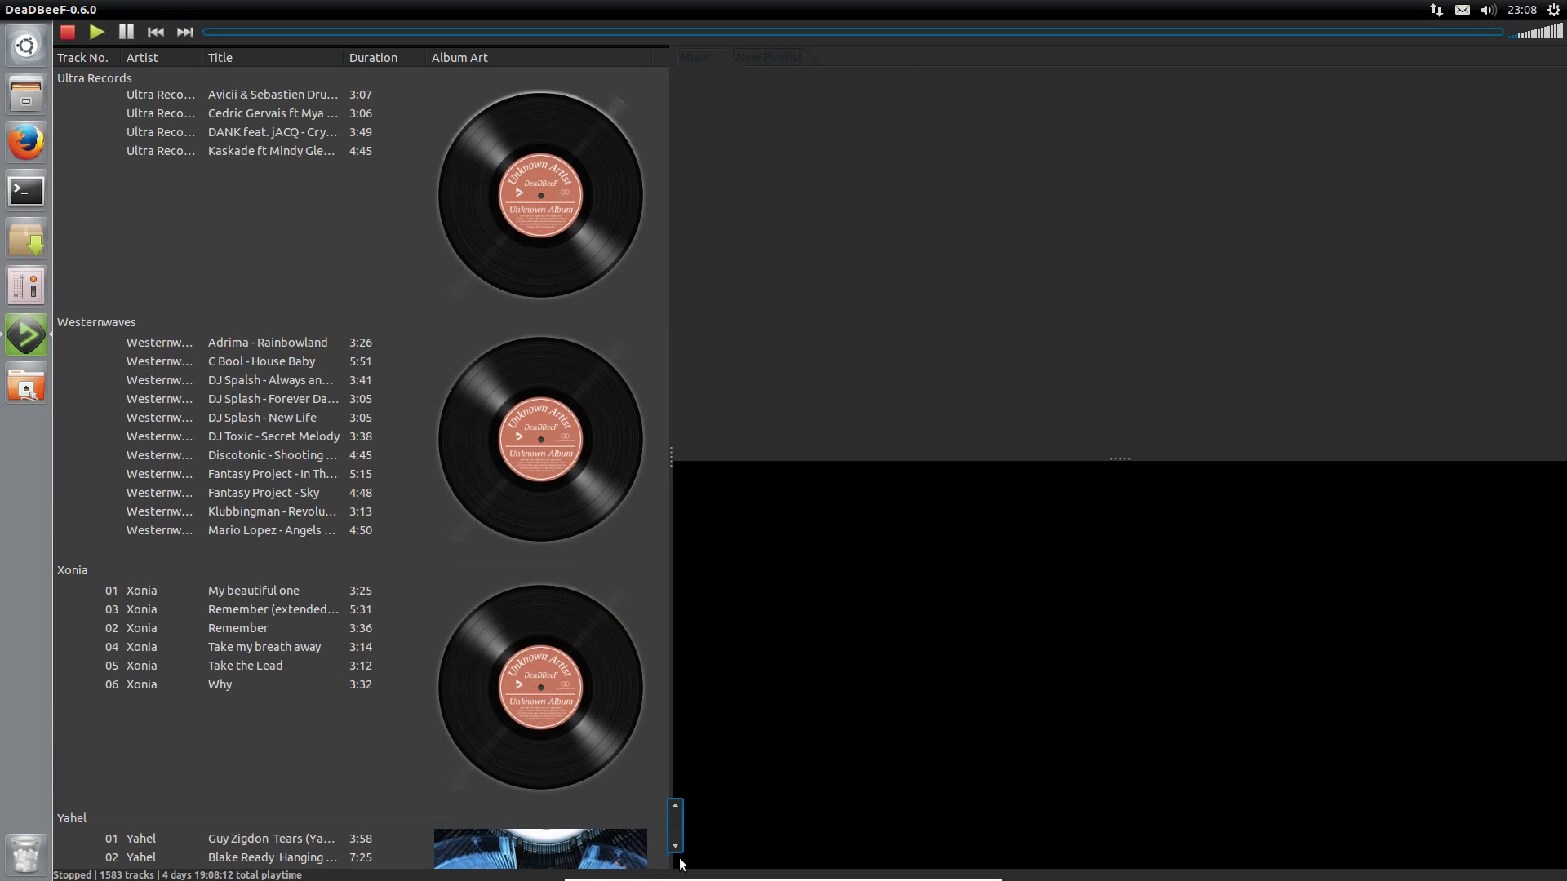
- Open the player's preferences and review the Sound, Playback, DSP, GUI/Misc and Colours settings, including the tab strip and playlist colours
left_click(98, 9)
left_click(98, 9)
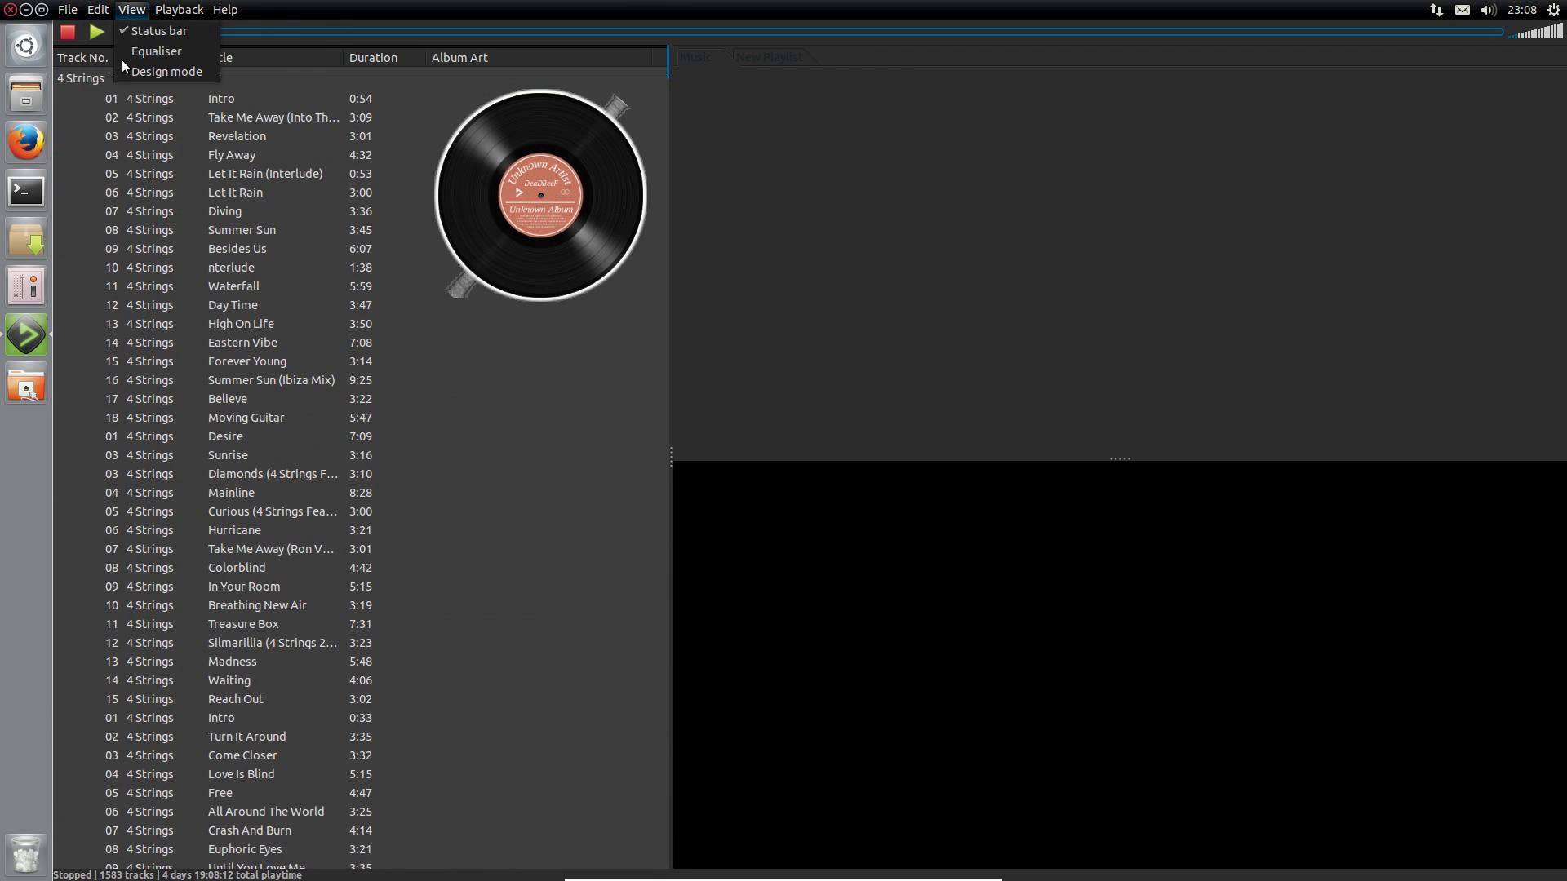
left_click(98, 9)
left_click(149, 197)
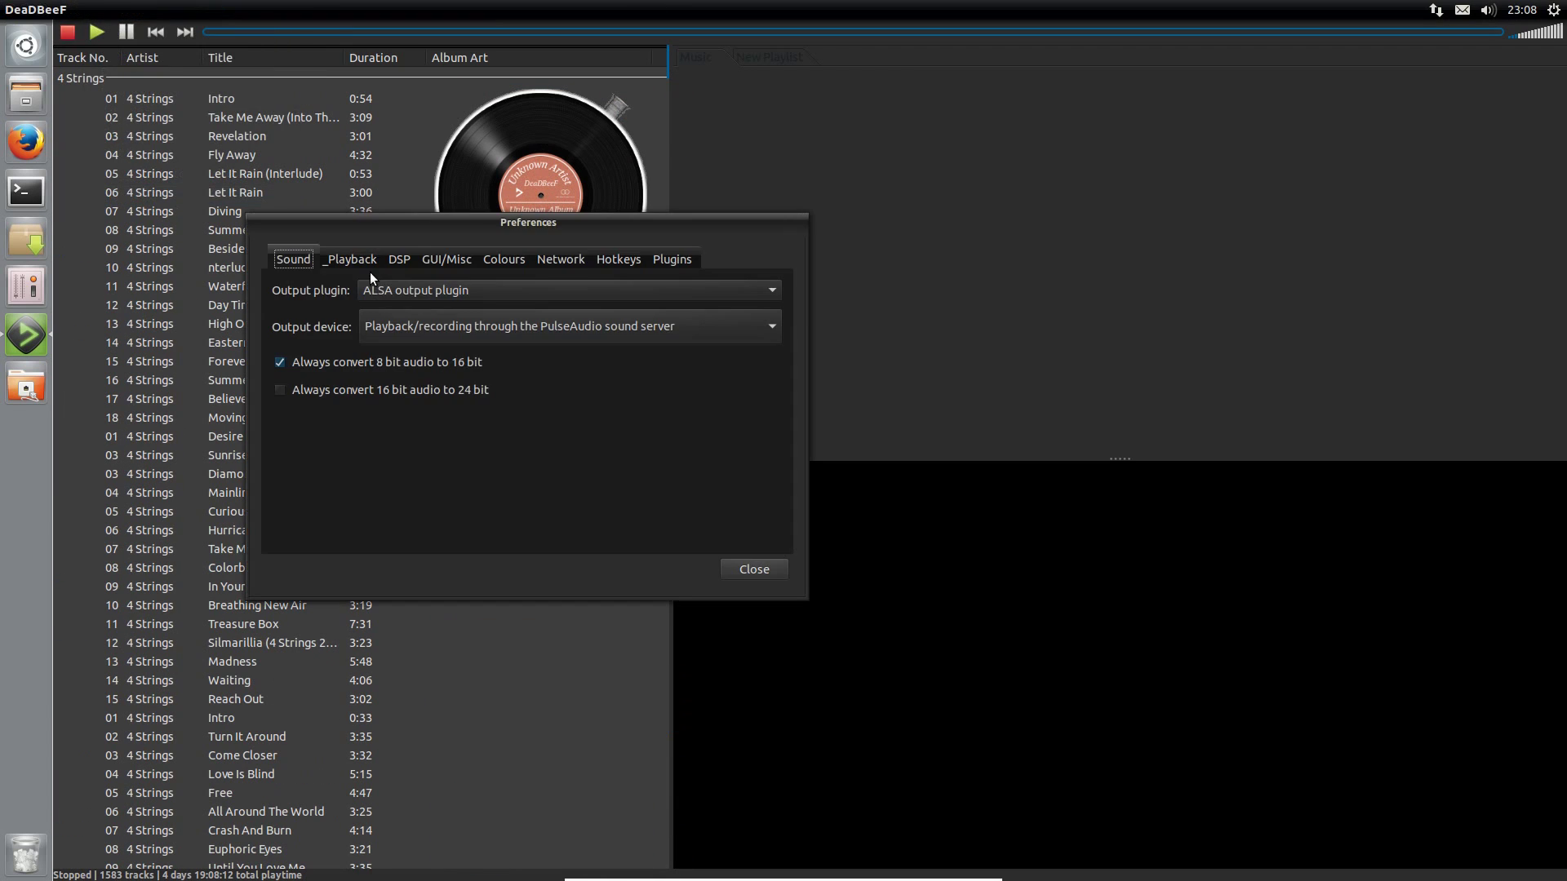
left_click(369, 264)
left_click(405, 259)
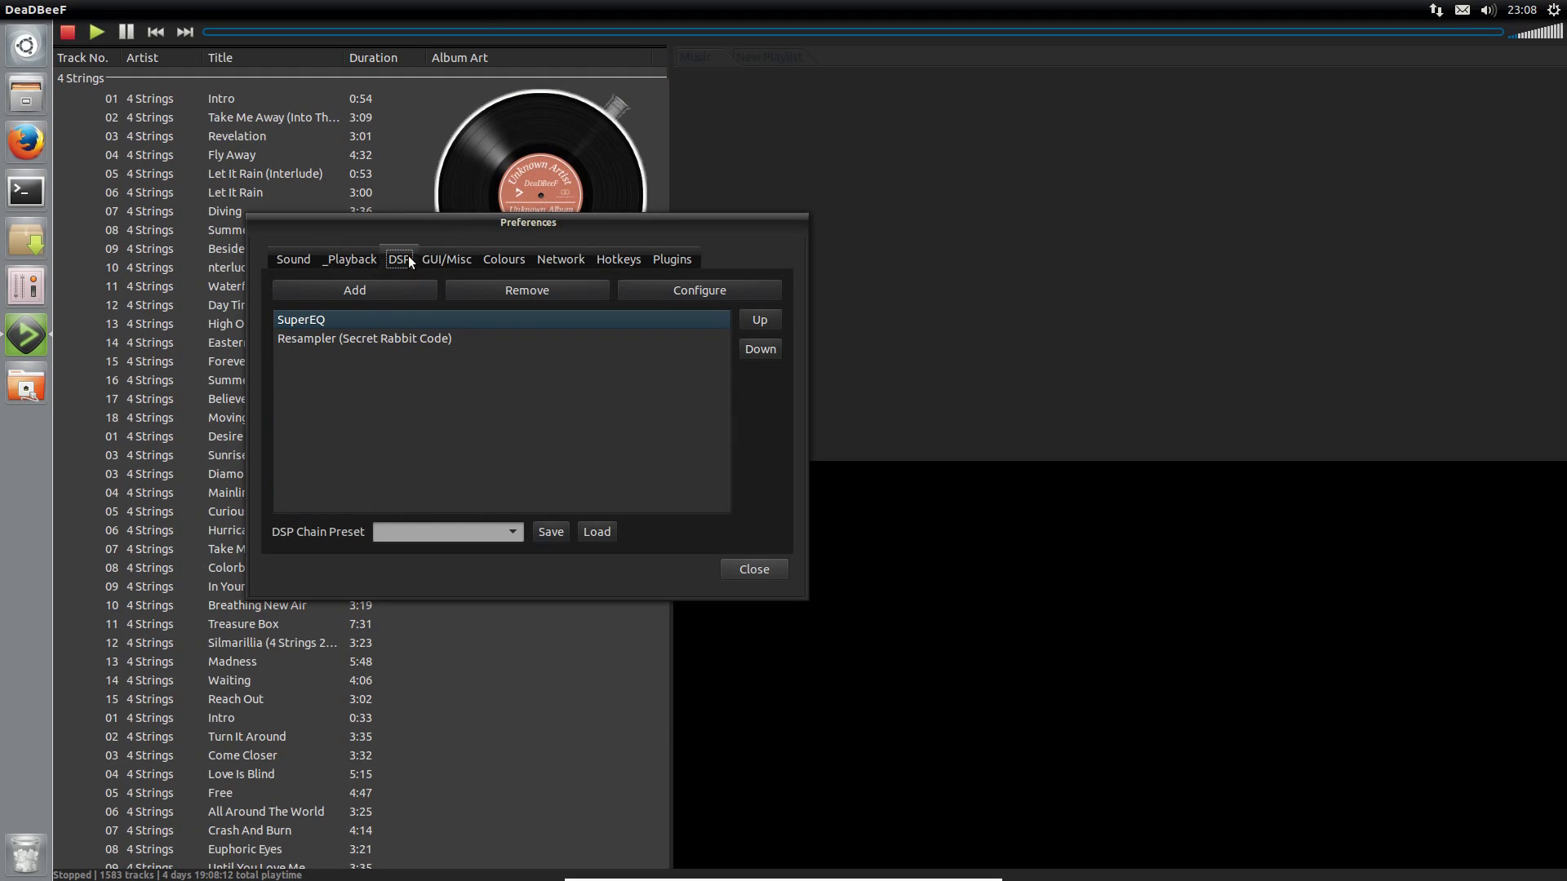
left_click(453, 259)
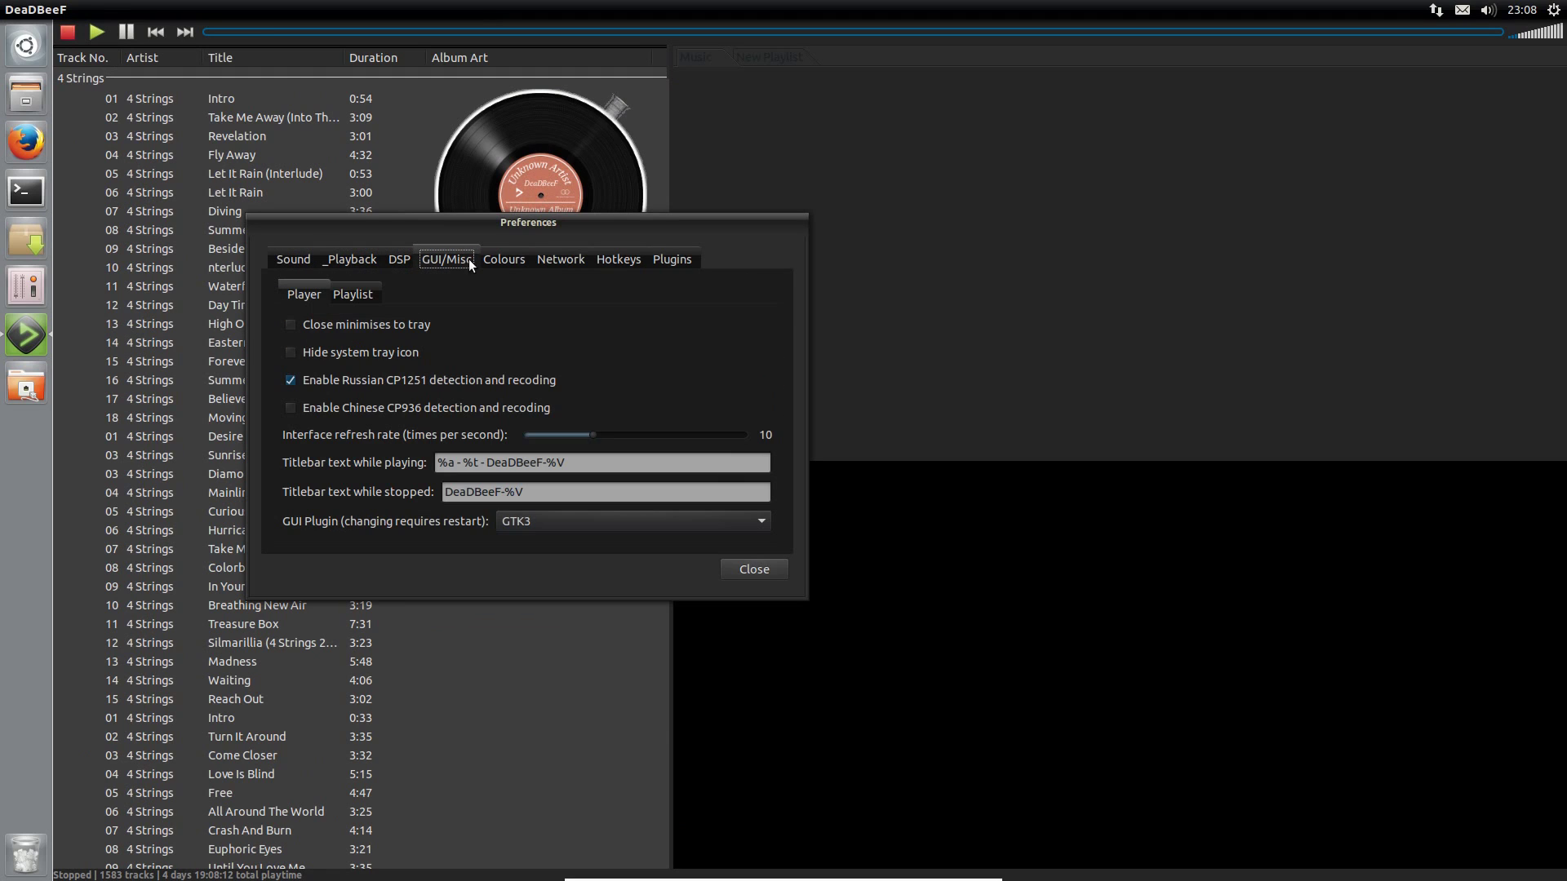
left_click(505, 258)
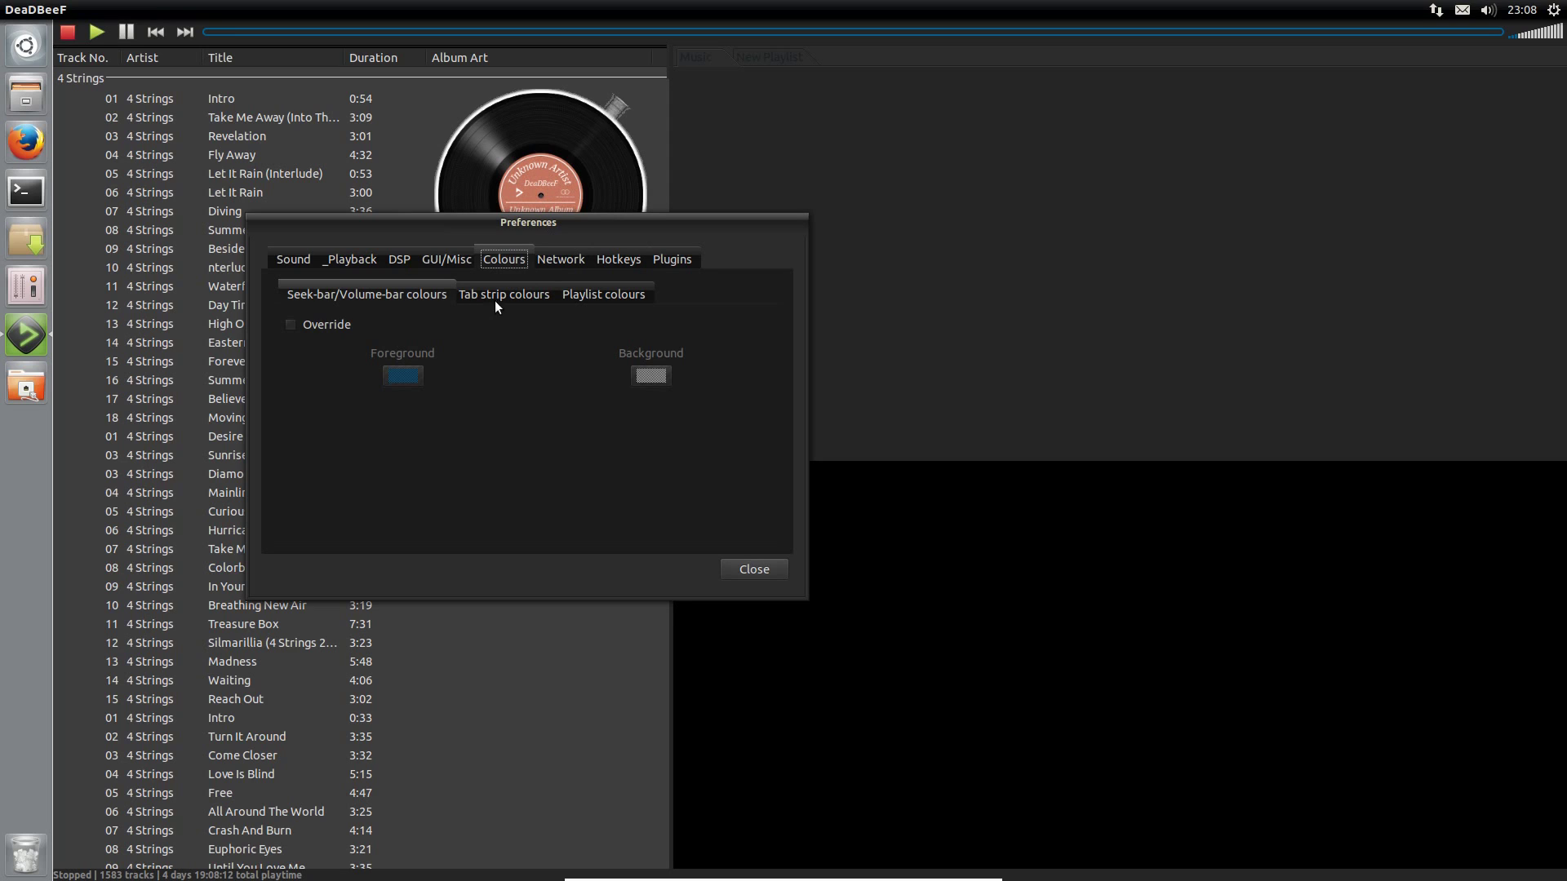
left_click(511, 295)
left_click(603, 290)
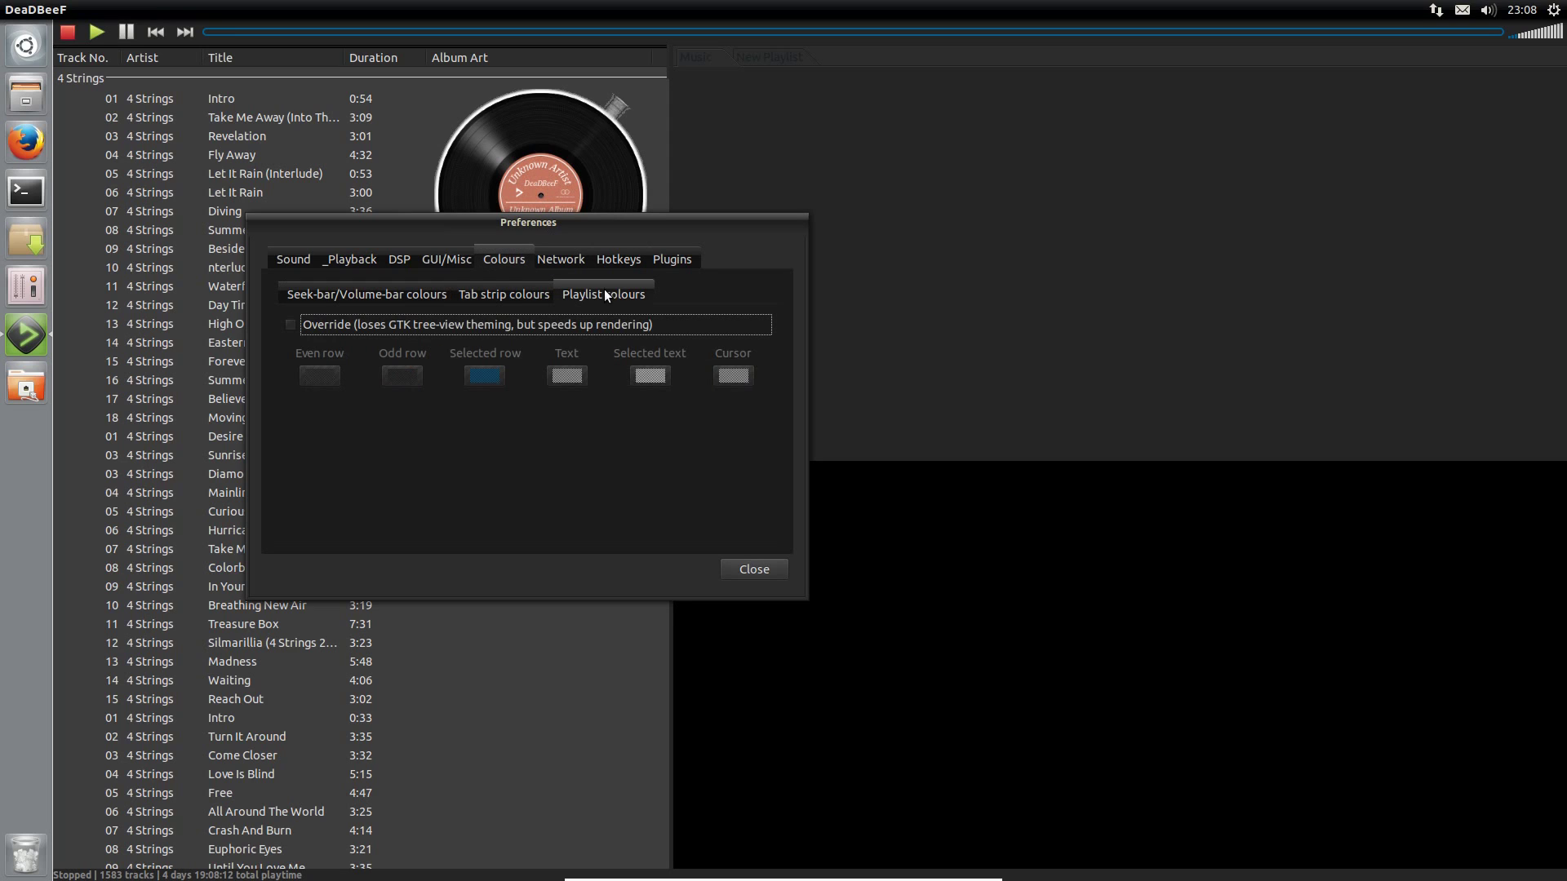
- Review the Network and Hotkeys preferences and the list of plugins down to stdio vfs, and close the preferences
left_click(556, 261)
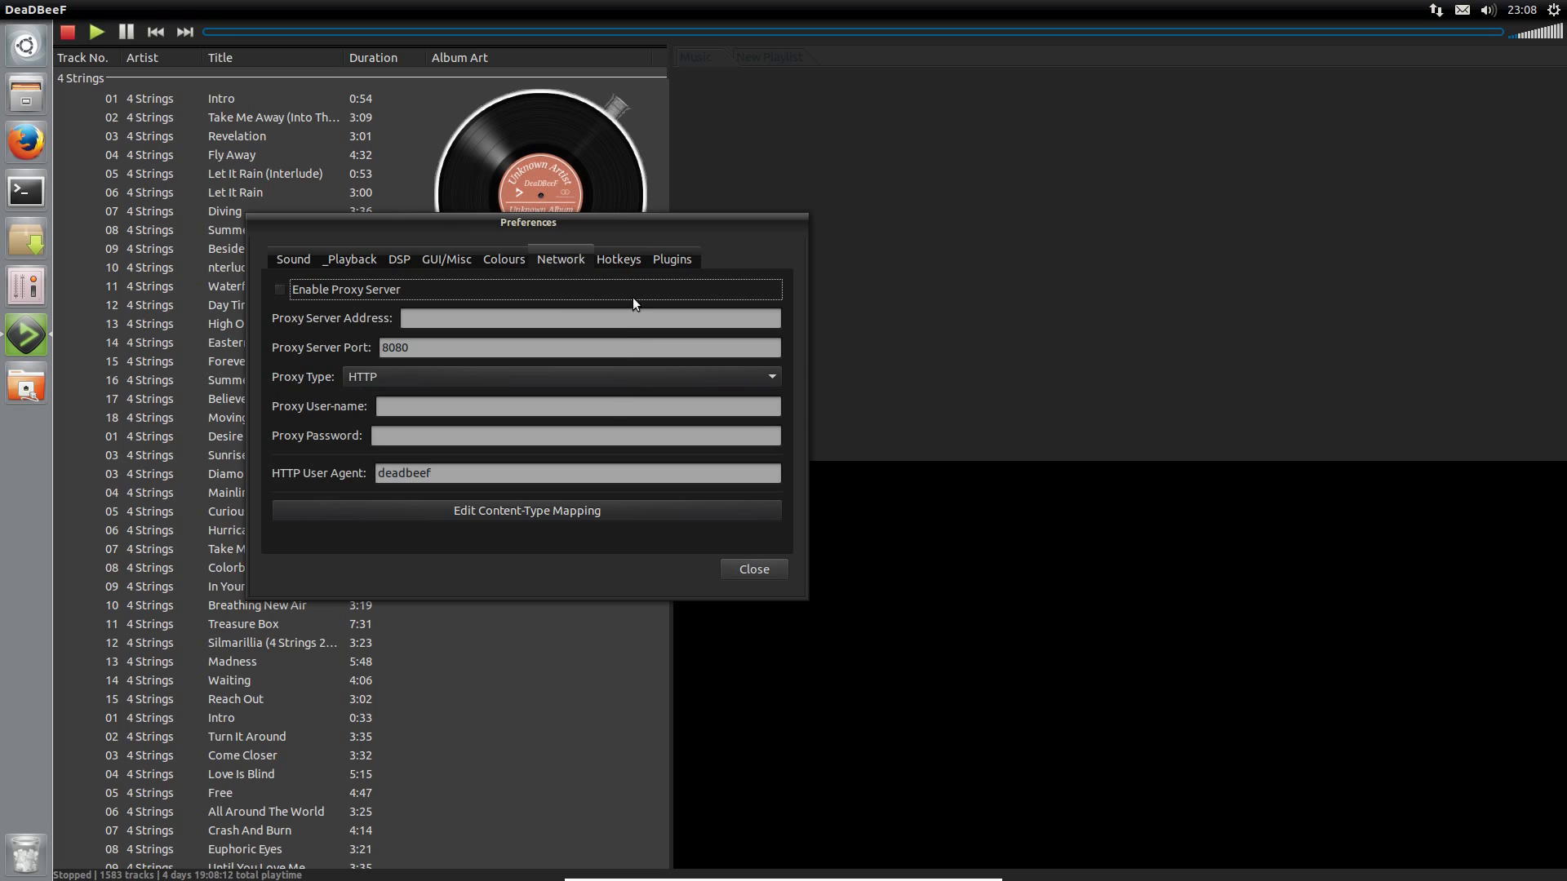
left_click(628, 259)
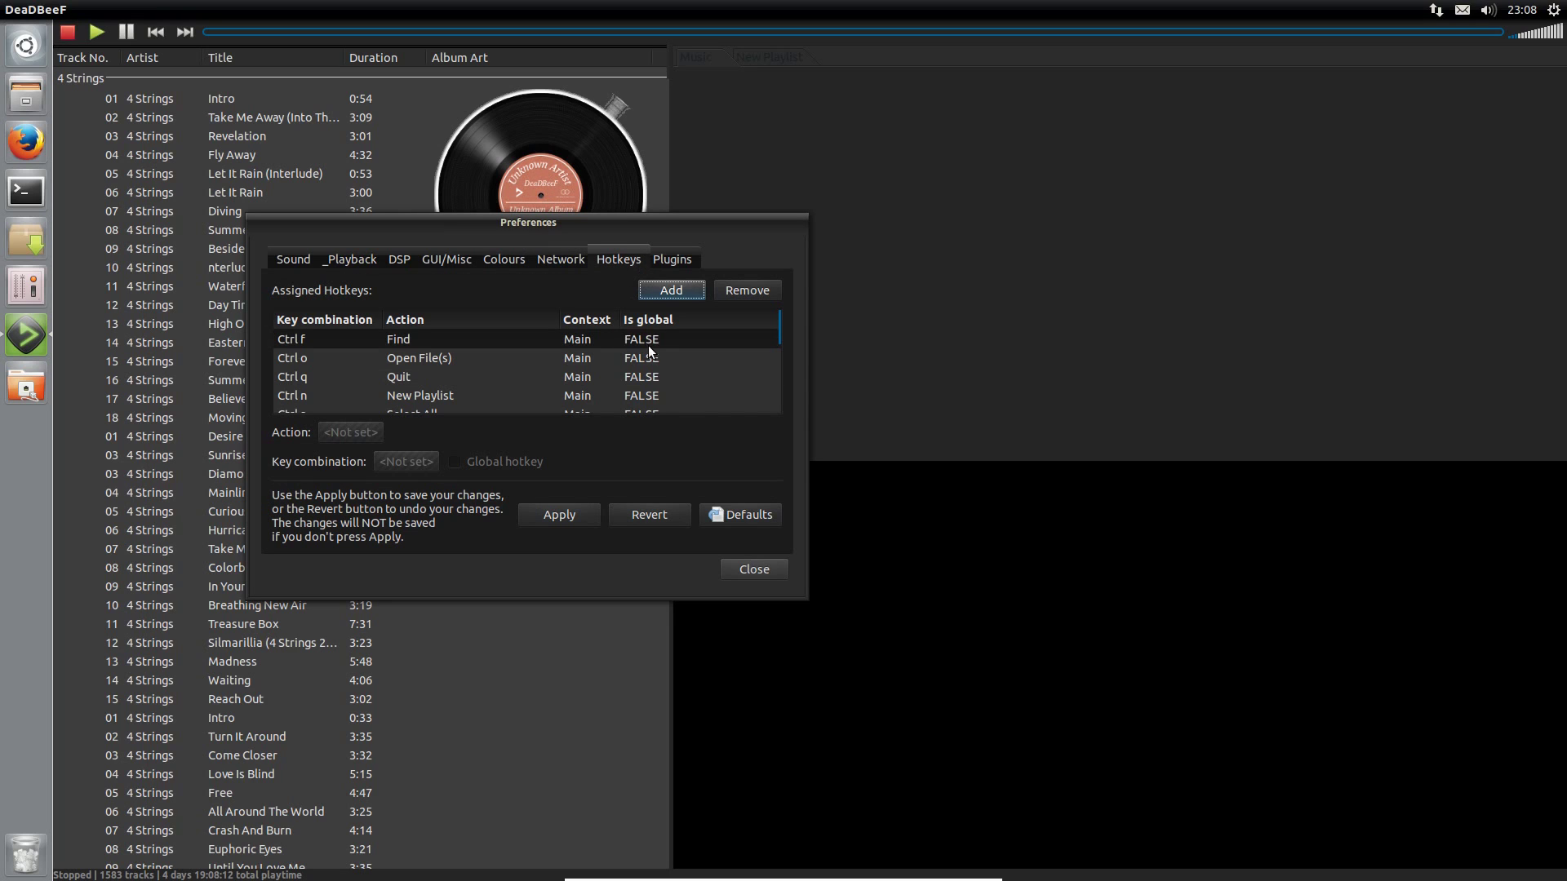
left_click(681, 261)
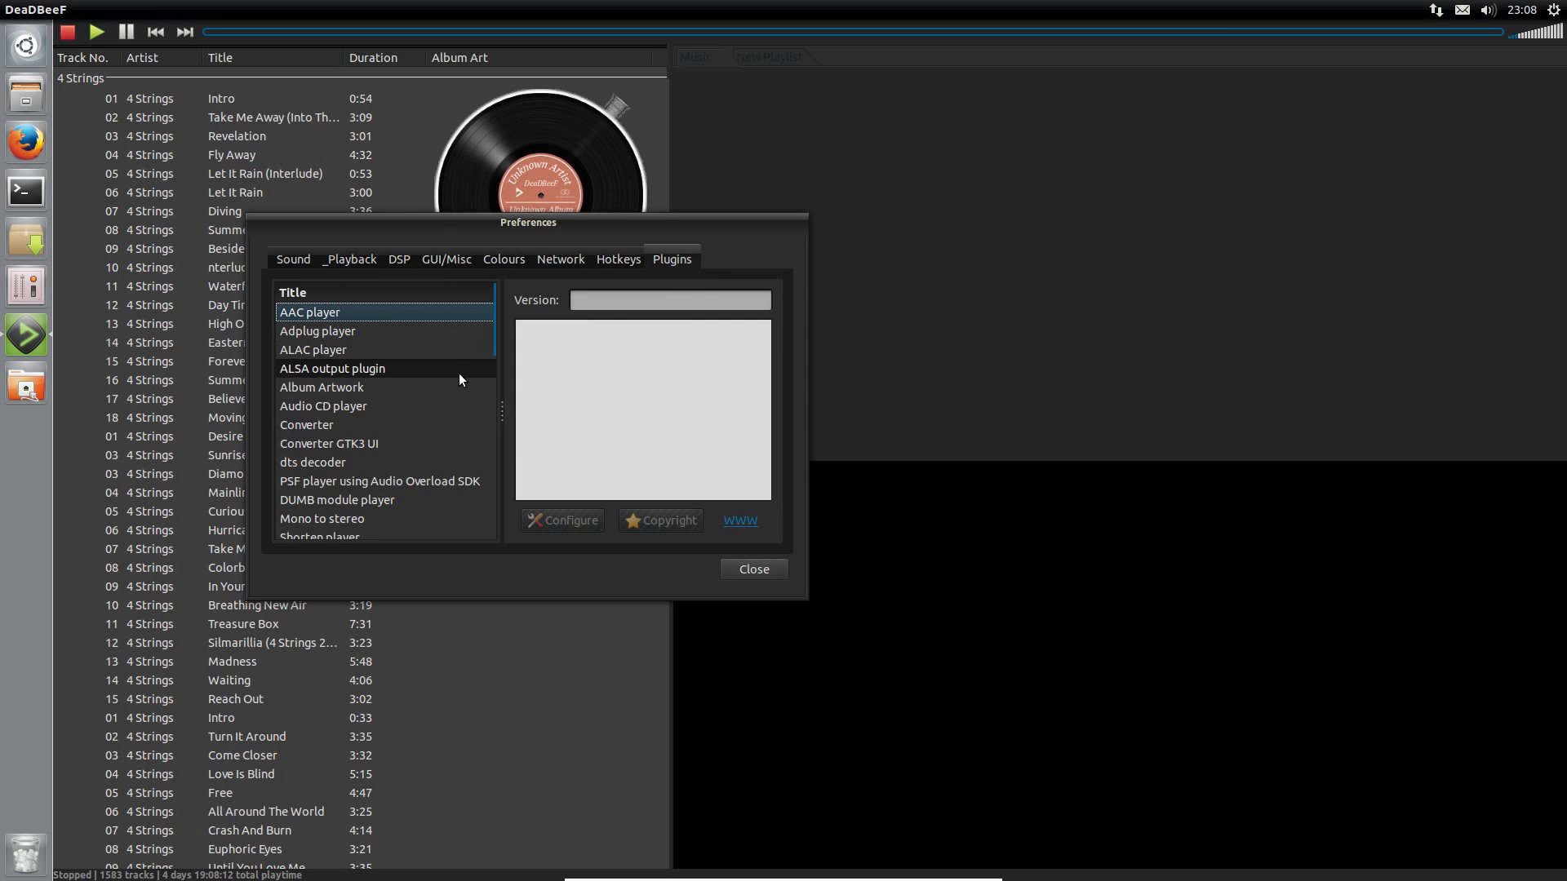
left_click_drag(503, 335, 505, 488)
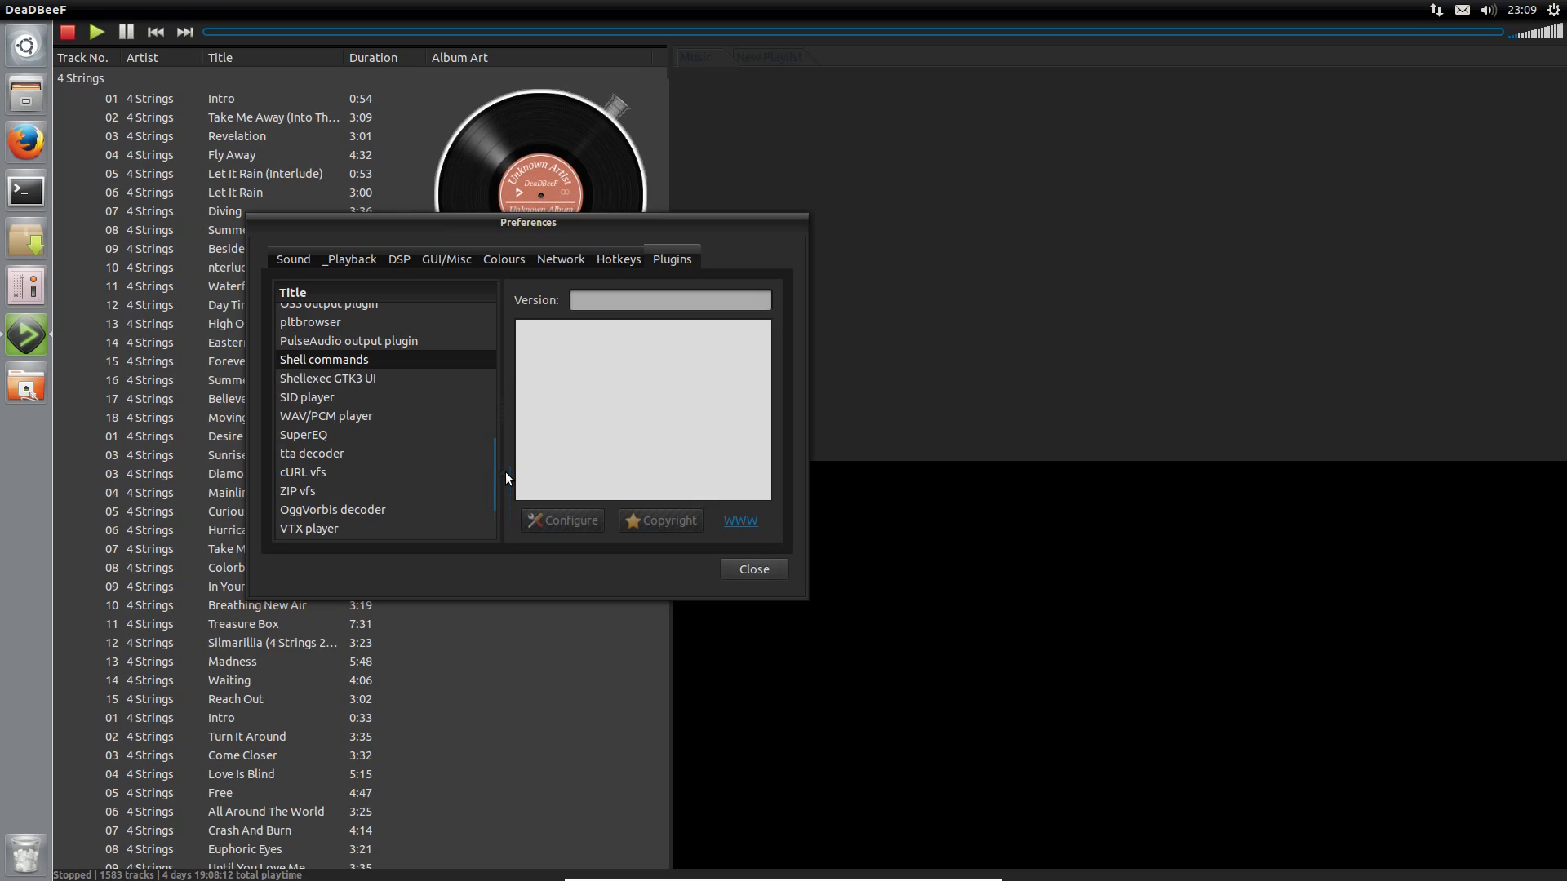
left_click(491, 475)
scroll(491, 475, "down", 5)
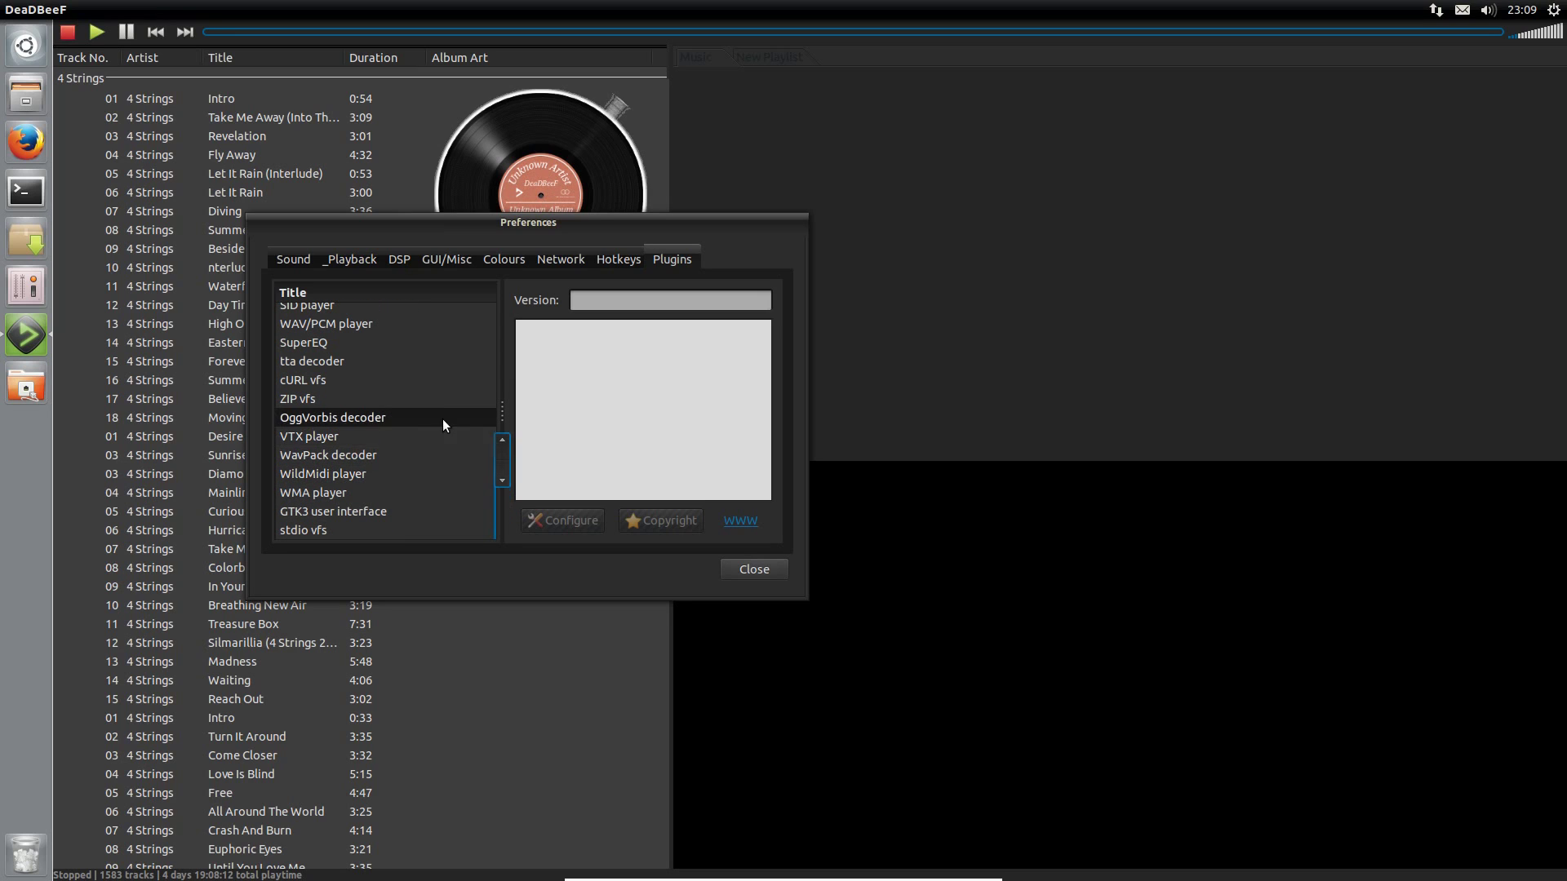
left_click(754, 570)
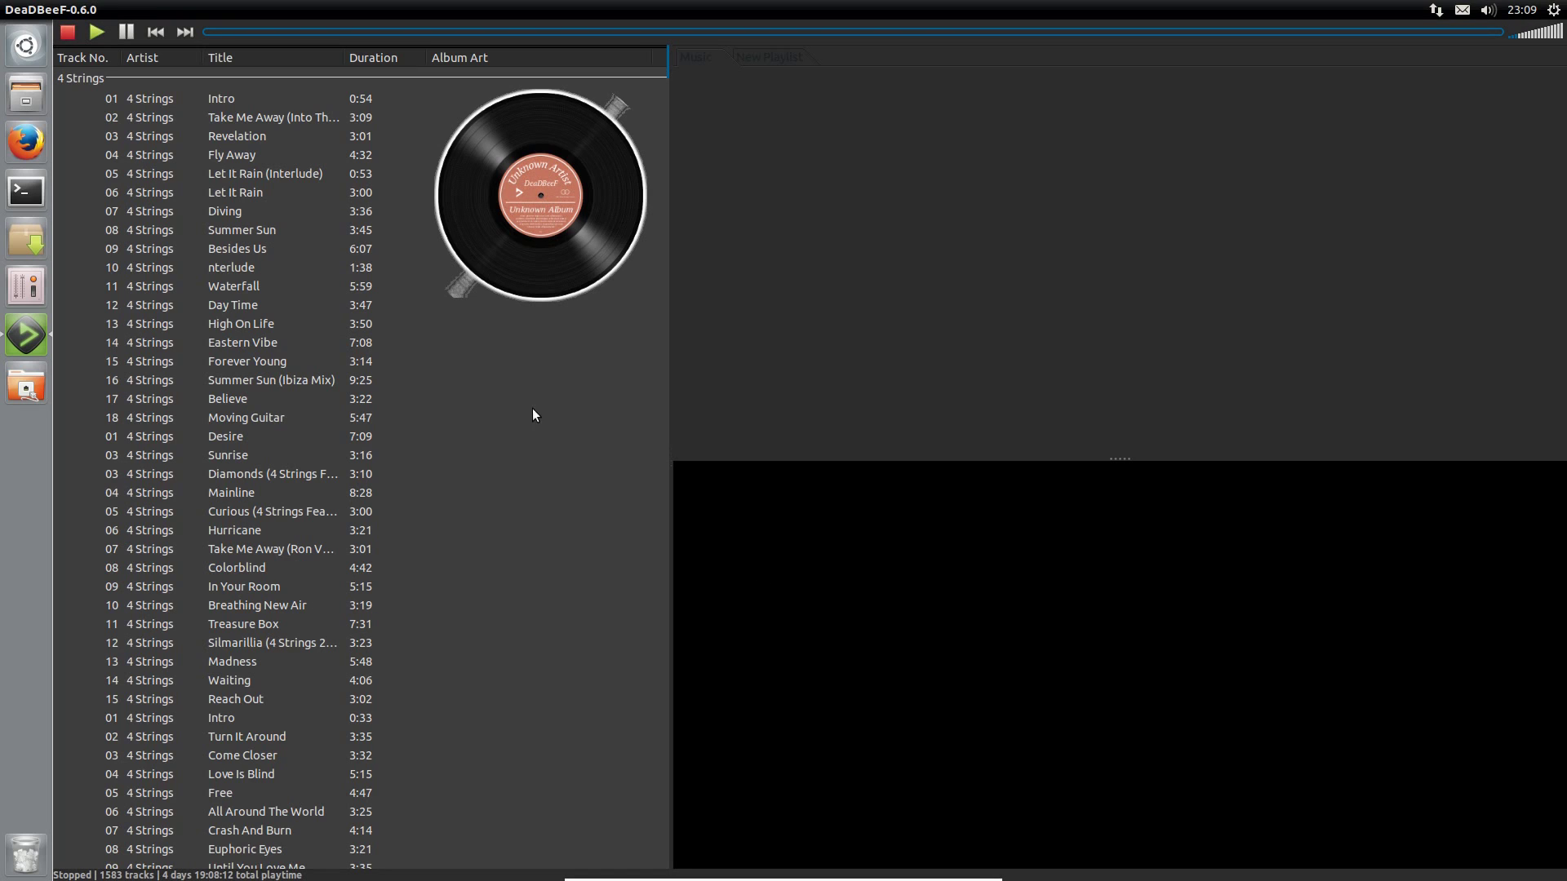
mouse_move(171, 6)
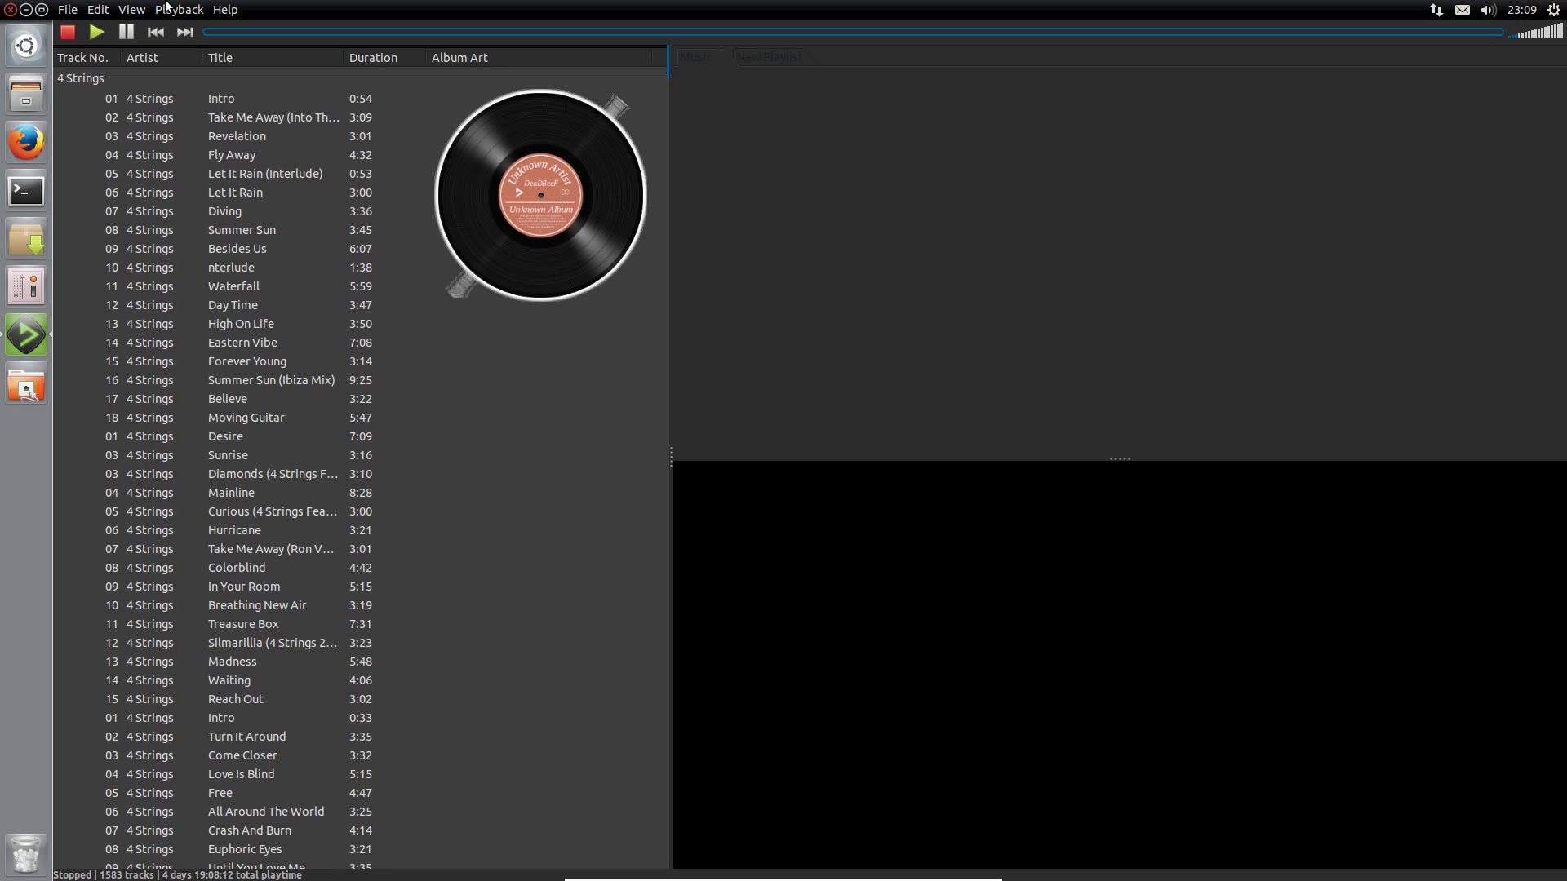
left_click(175, 9)
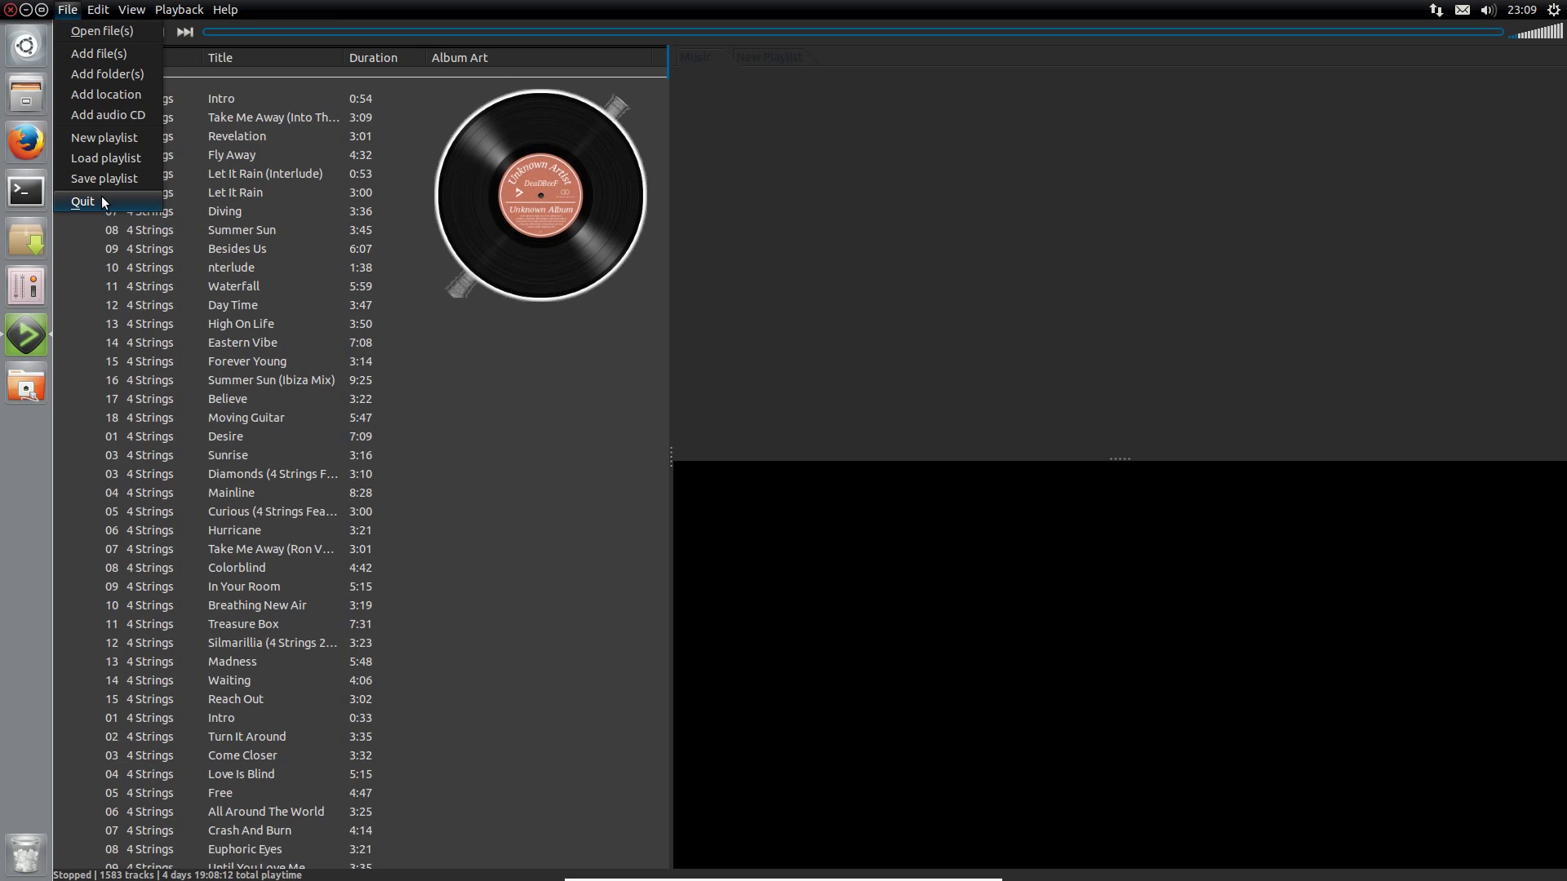
left_click(1011, 7)
- Restore the maximised player window to a smaller floating window and start playback by skipping to the next track
double_click(974, 6)
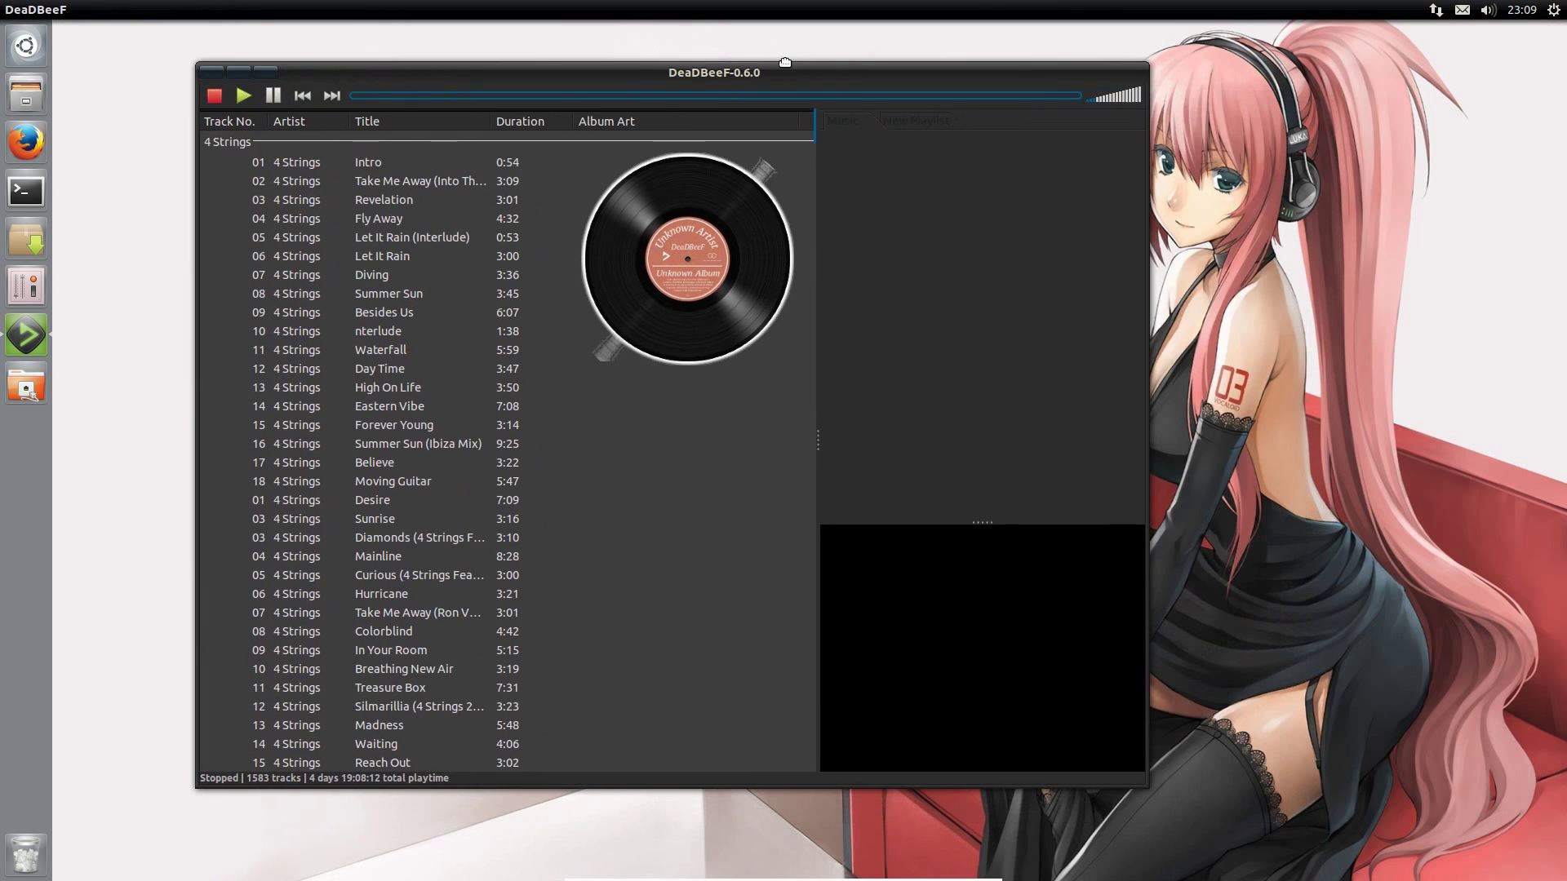
left_click(248, 96)
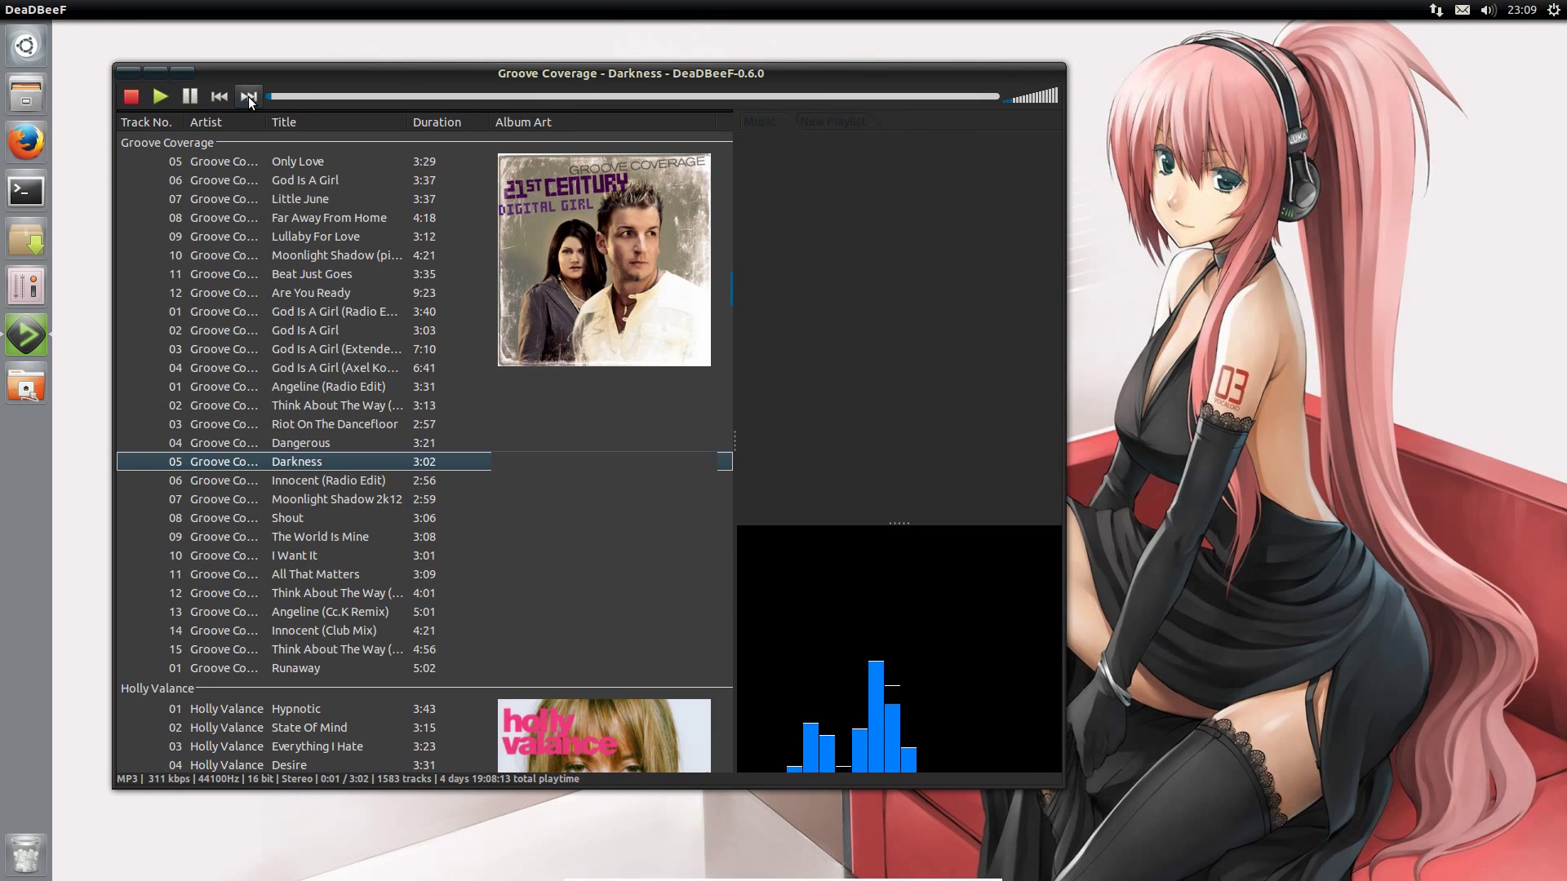
- Stop the playing track with the player controls in the system sound indicator and return to the player window
left_click(1490, 11)
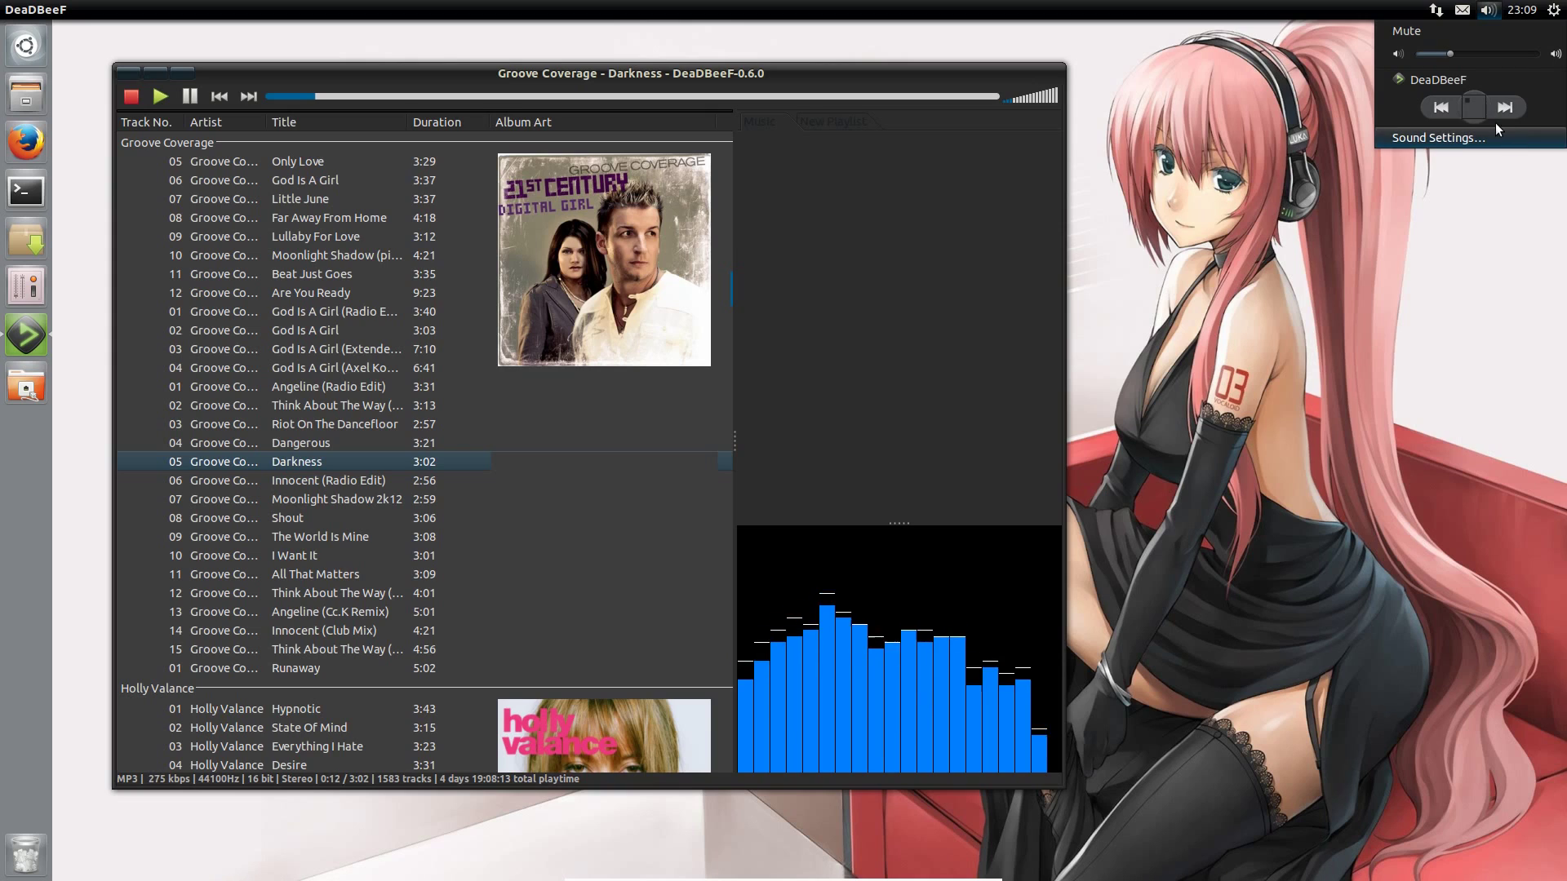
left_click(1477, 109)
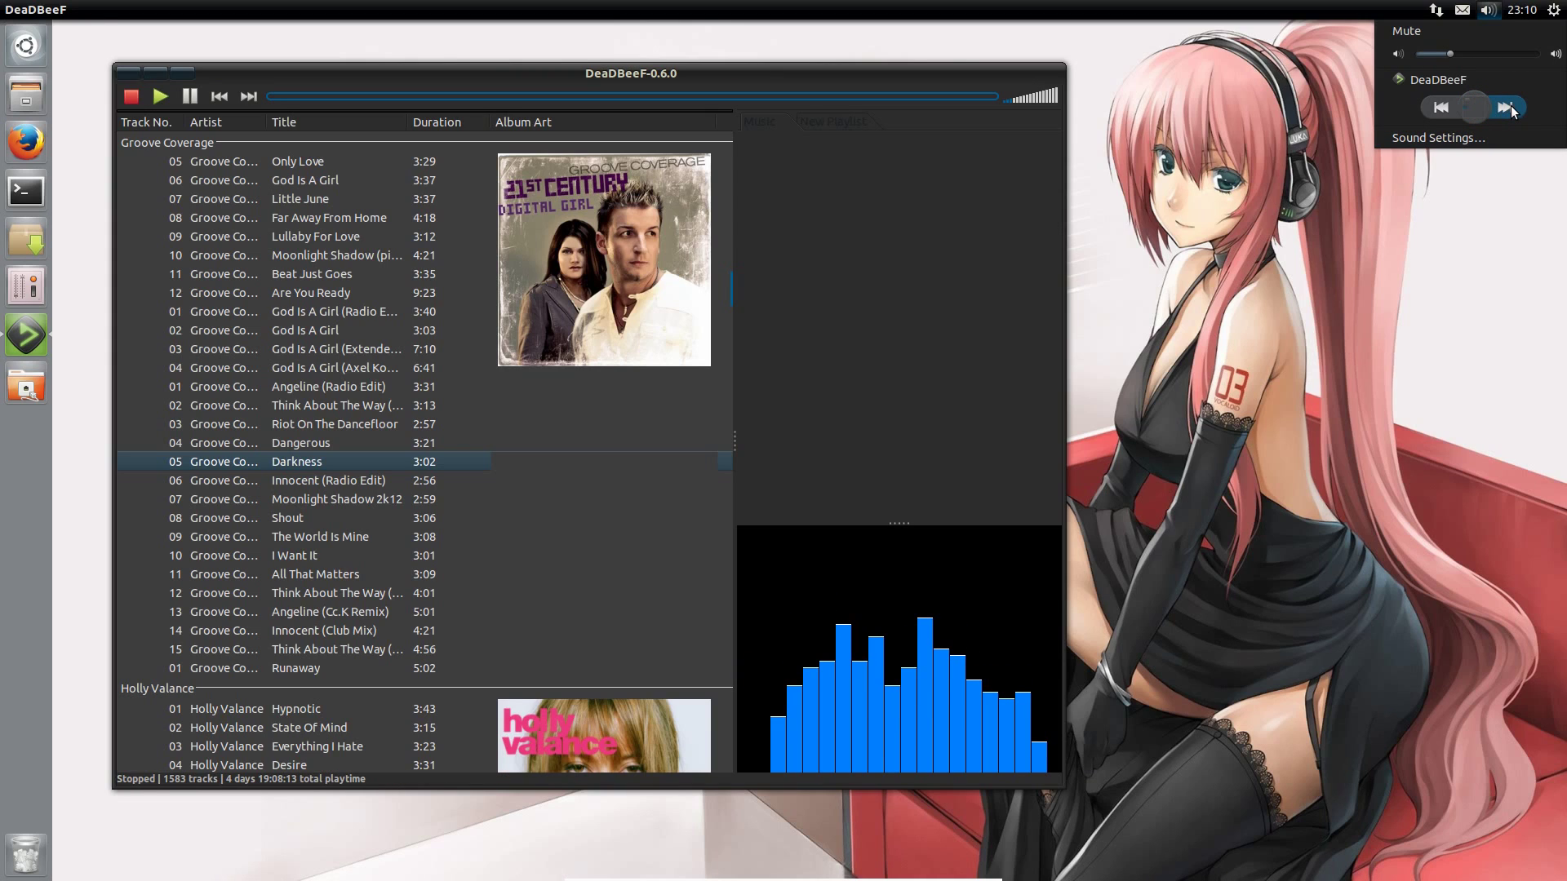
left_click(822, 76)
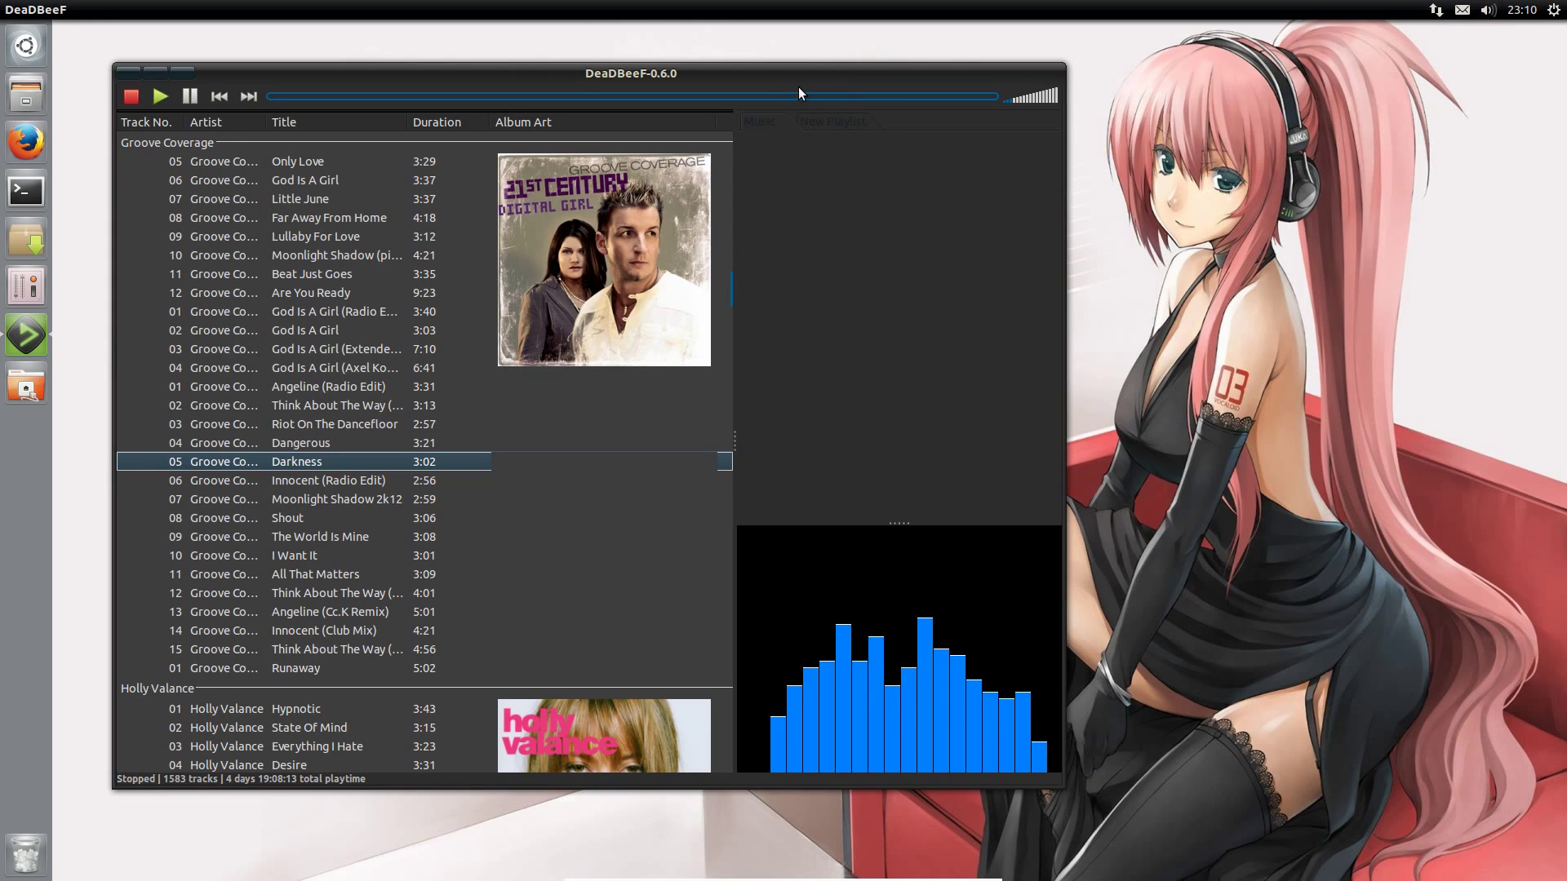